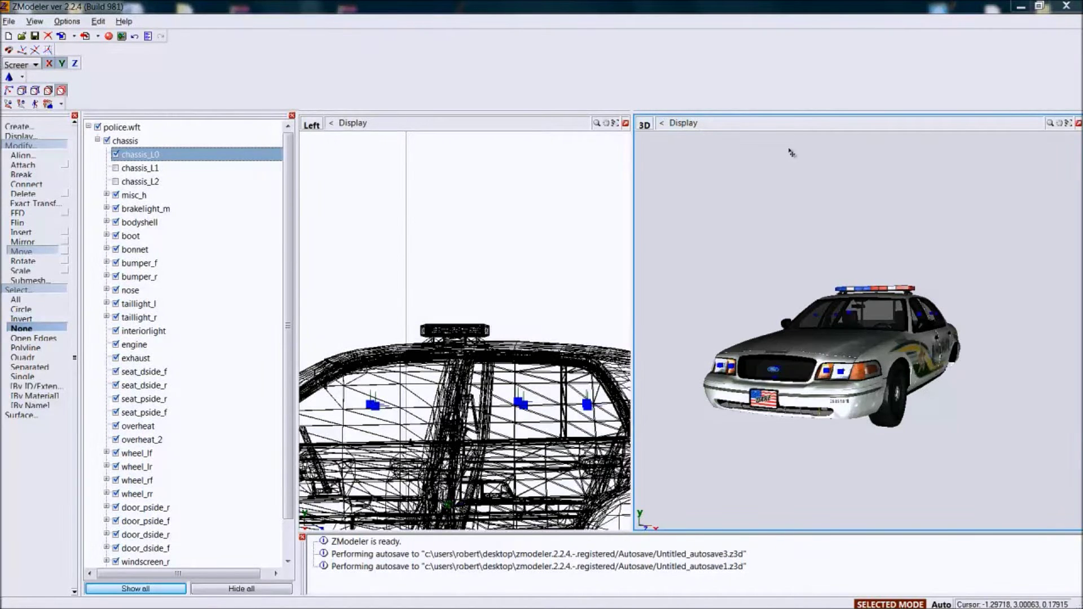
Step: Examine the police car model from the front, side and rear
{"action": "mouse_move", "coordinate": [953, 390]}
{"action": "middle_mouse_down"}
{"action": "mouse_move", "coordinate": [836, 416]}
{"action": "mouse_move", "coordinate": [878, 417]}
{"action": "mouse_move", "coordinate": [849, 412]}
{"action": "mouse_move", "coordinate": [867, 414]}
{"action": "mouse_move", "coordinate": [948, 373]}
{"action": "middle_mouse_up"}
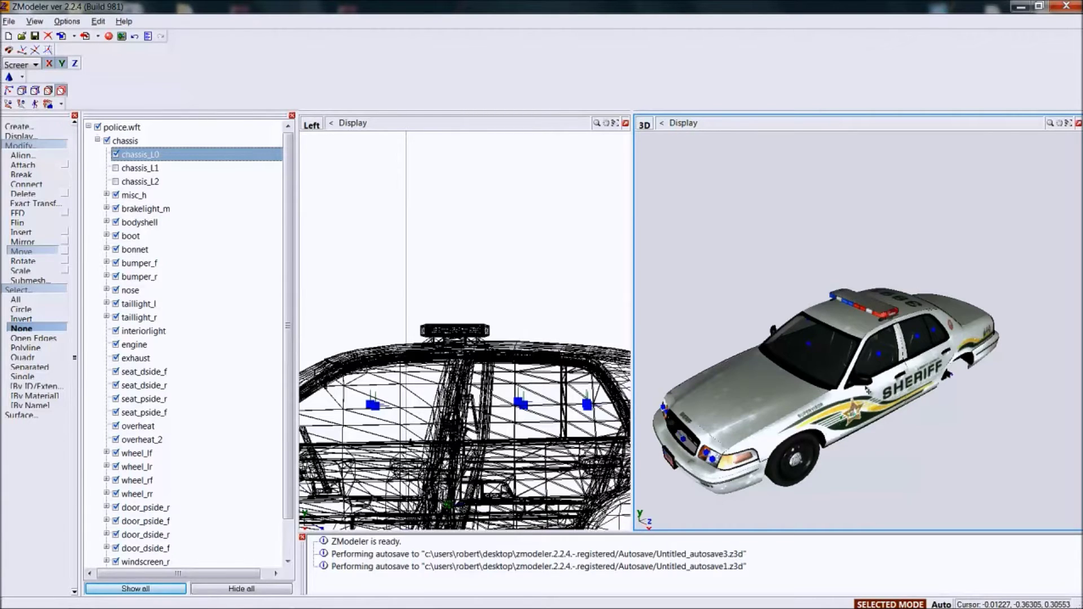
{"action": "left_click", "coordinate": [454, 422]}
{"action": "left_click", "coordinate": [445, 430]}
{"action": "left_click", "coordinate": [430, 439]}
{"action": "left_click", "coordinate": [511, 484]}
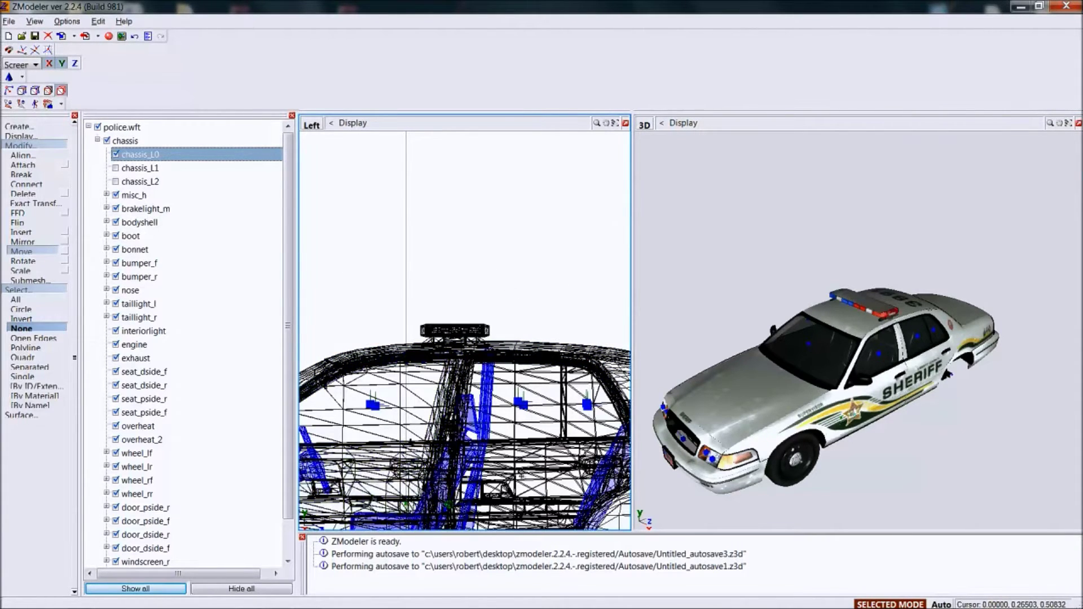
{"action": "left_click", "coordinate": [521, 475]}
{"action": "left_click", "coordinate": [413, 482]}
{"action": "left_click", "coordinate": [415, 483]}
{"action": "left_click", "coordinate": [415, 484]}
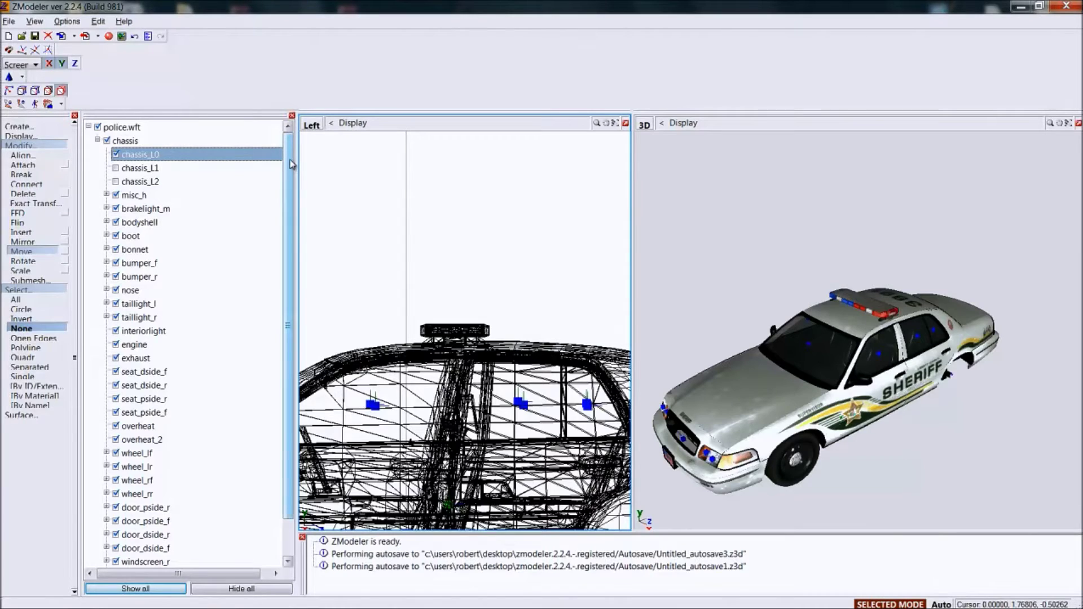
{"action": "left_click_drag", "start_coordinate": [290, 164], "coordinate": [283, 202]}
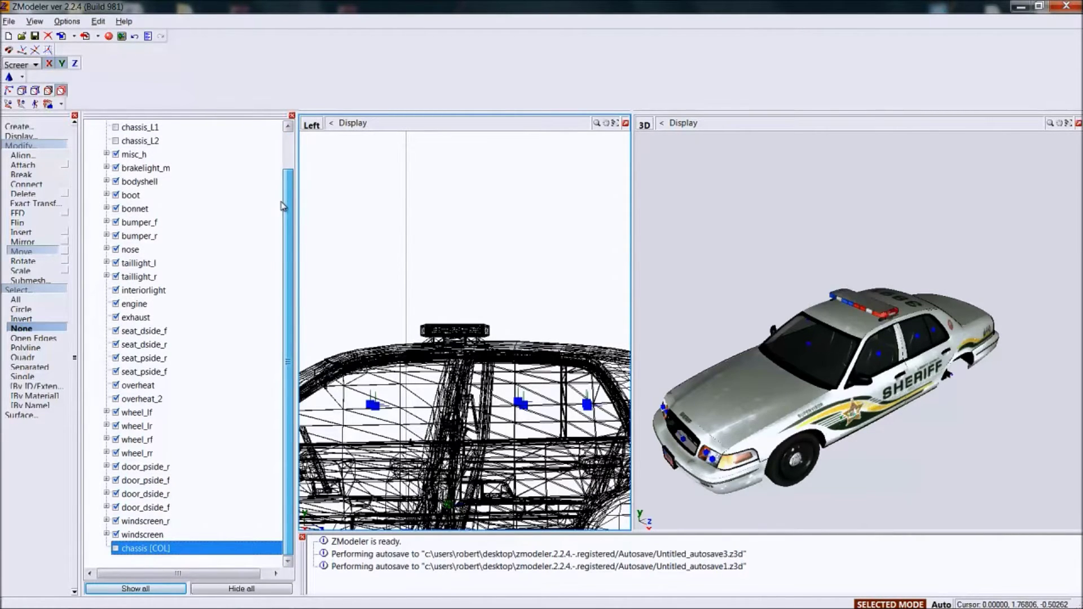
{"action": "middle_click_drag", "start_coordinate": [798, 463], "coordinate": [821, 455]}
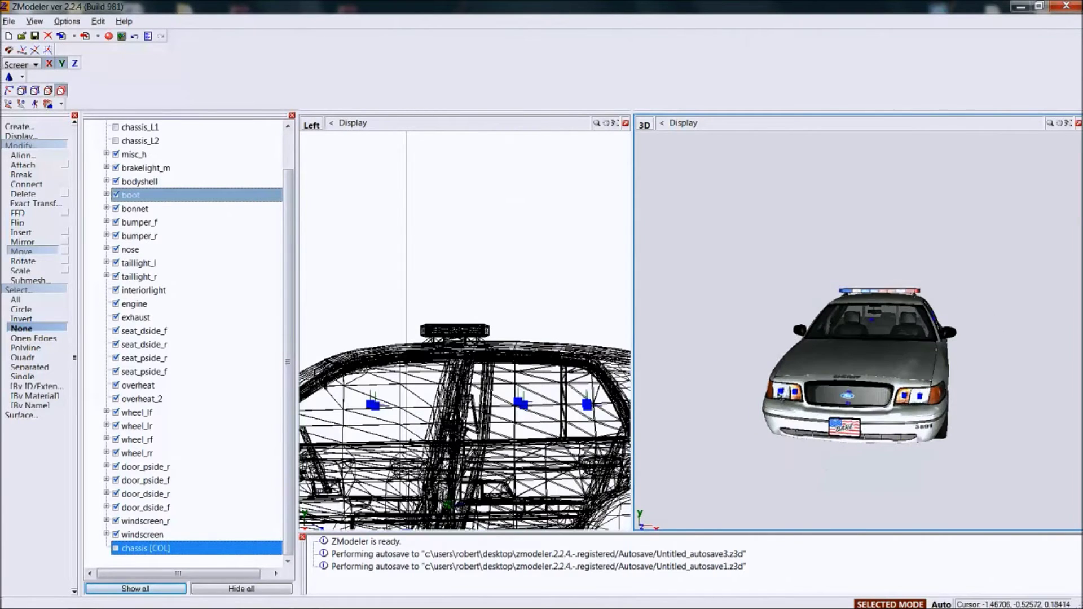
{"action": "middle_click_drag", "start_coordinate": [920, 401], "coordinate": [801, 333]}
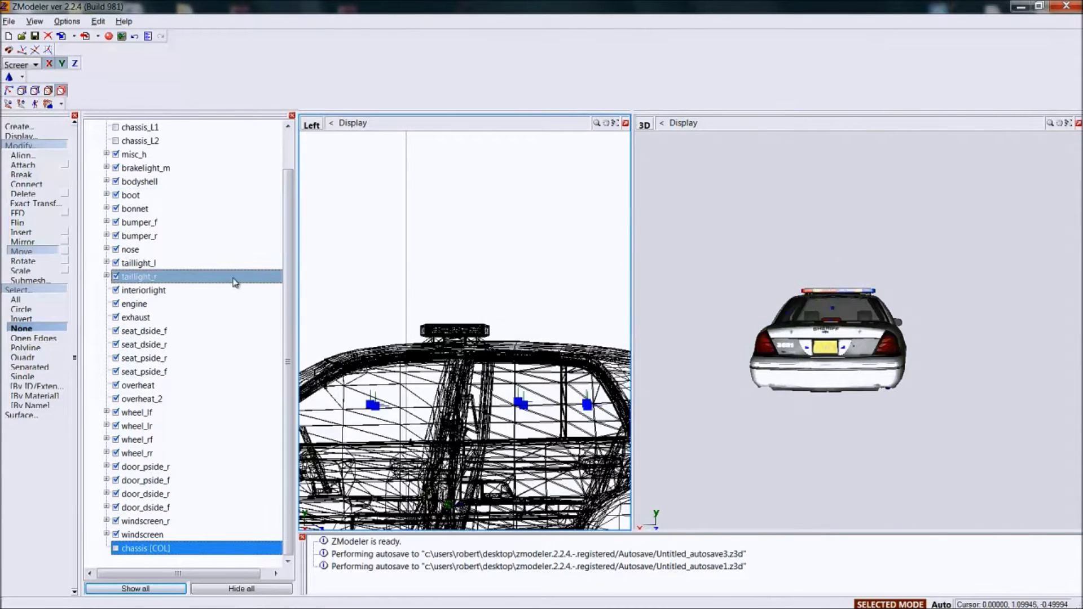
{"action": "middle_click_drag", "start_coordinate": [908, 352], "coordinate": [883, 319]}
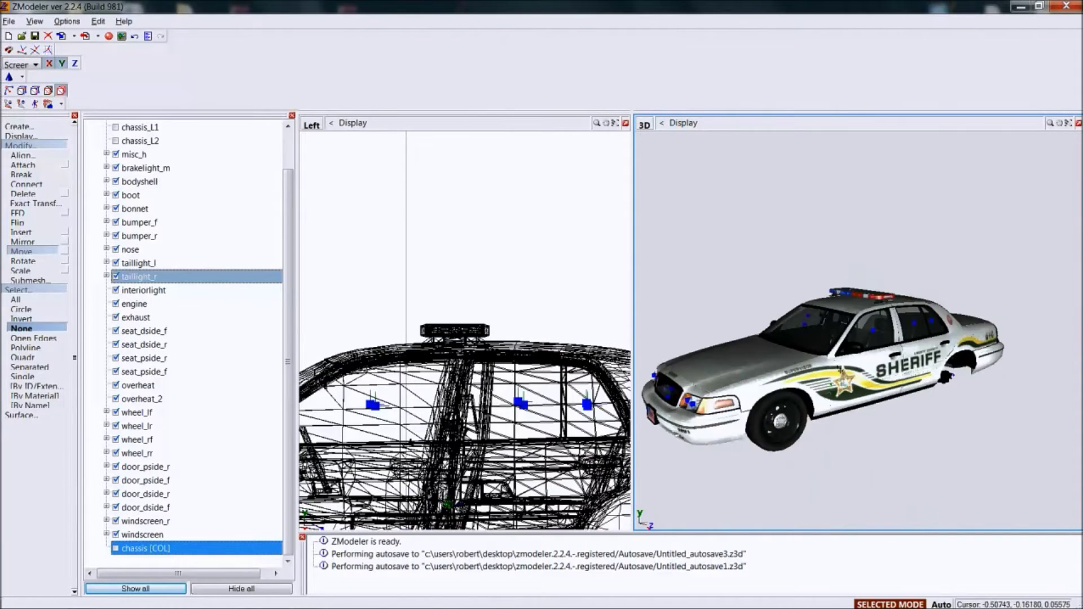
{"action": "middle_click_drag", "start_coordinate": [836, 372], "coordinate": [801, 370]}
Step: Look through the police.wft part hierarchy from the chassis down to the collision object
{"action": "left_click", "coordinate": [275, 356]}
{"action": "key", "text": "Up"}
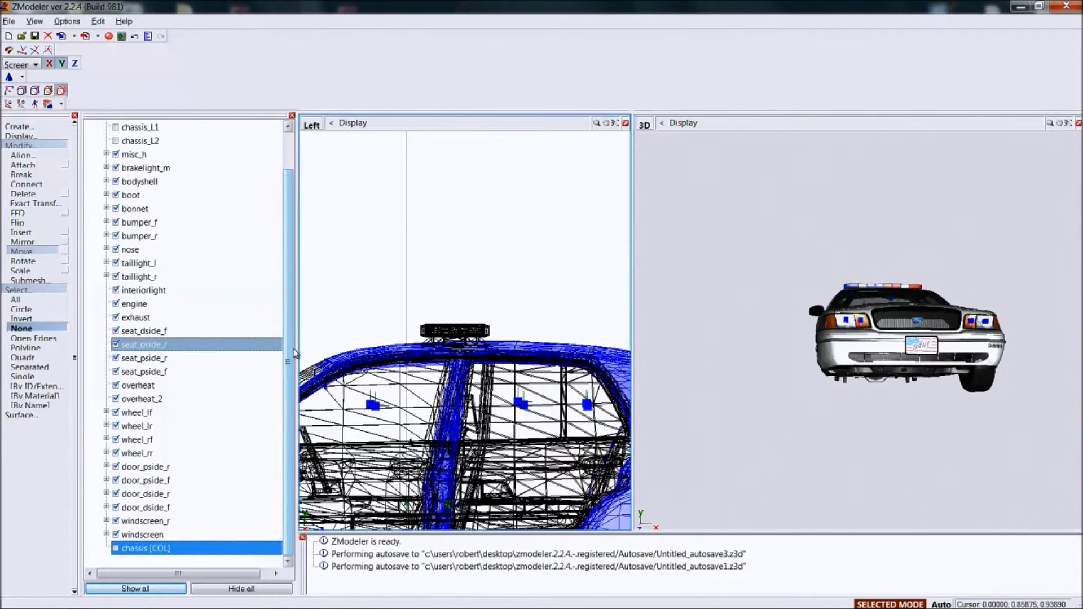
{"action": "left_click_drag", "start_coordinate": [291, 353], "coordinate": [291, 327]}
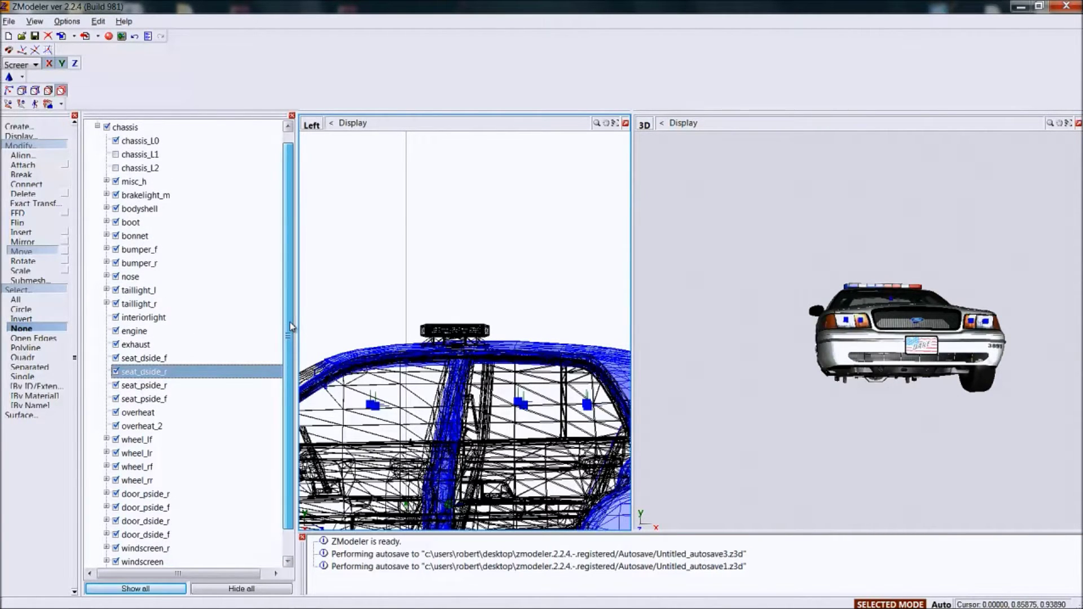
{"action": "left_click_drag", "start_coordinate": [290, 329], "coordinate": [301, 268]}
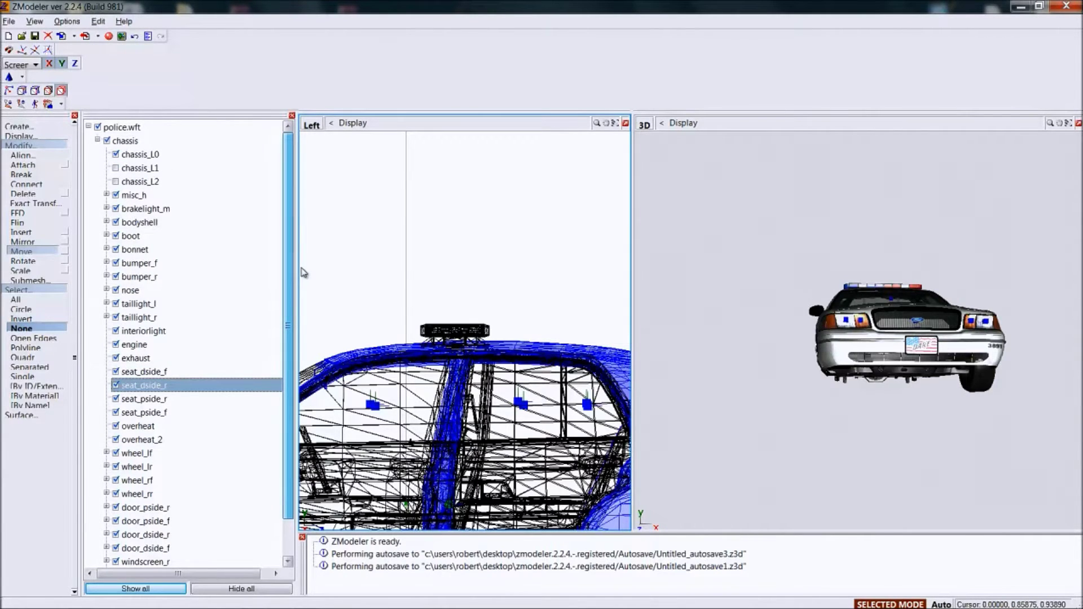
{"action": "left_click", "coordinate": [116, 249]}
{"action": "left_click", "coordinate": [121, 263]}
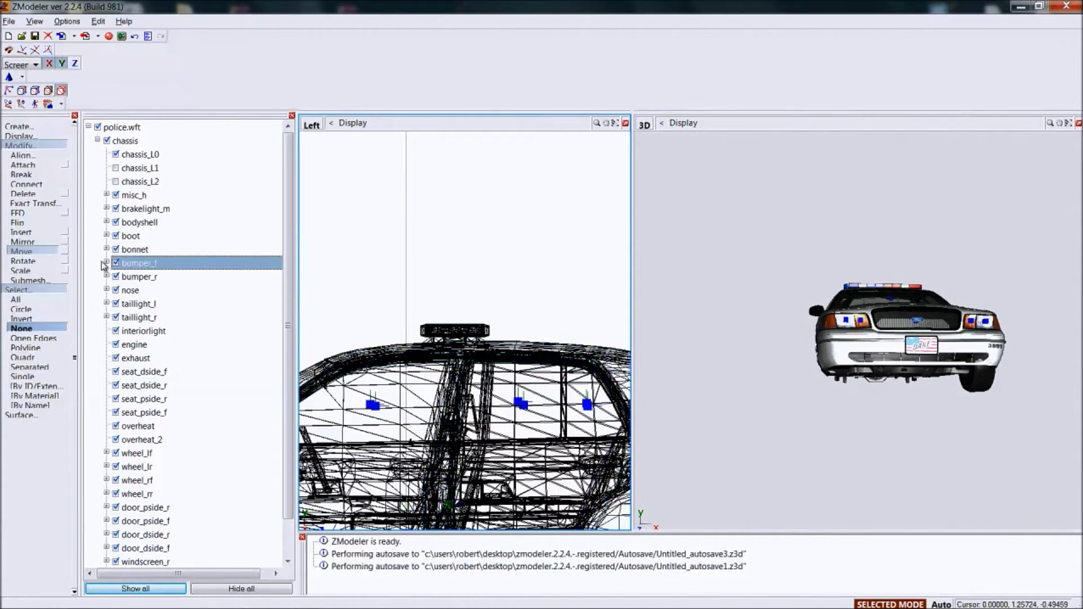
{"action": "left_click", "coordinate": [106, 262]}
{"action": "left_click", "coordinate": [107, 262]}
{"action": "left_click", "coordinate": [169, 345]}
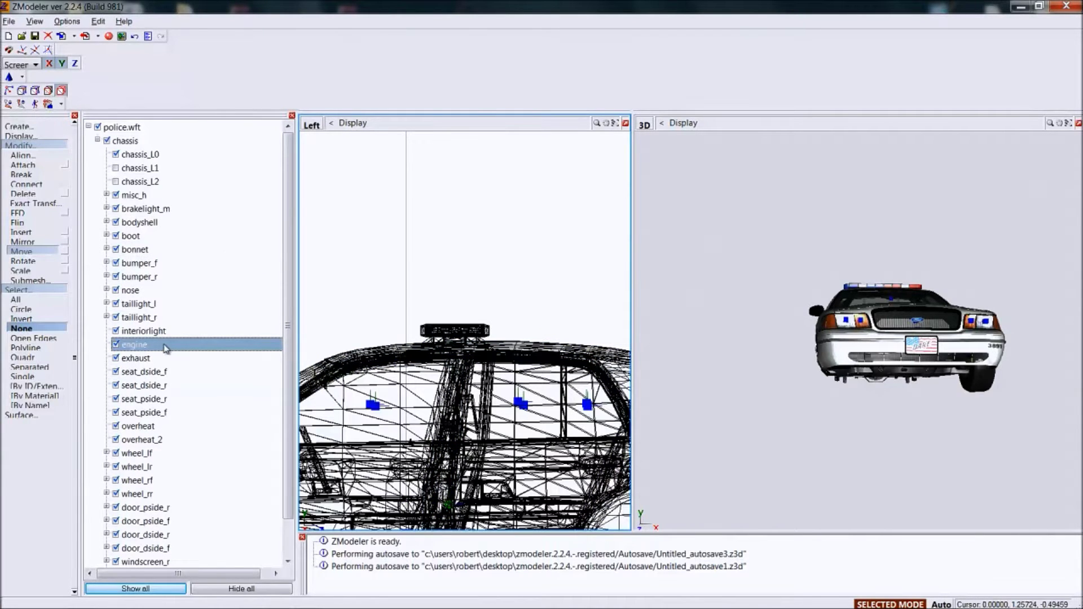
{"action": "scroll", "coordinate": [163, 346], "scroll_direction": "down", "scroll_amount": 1}
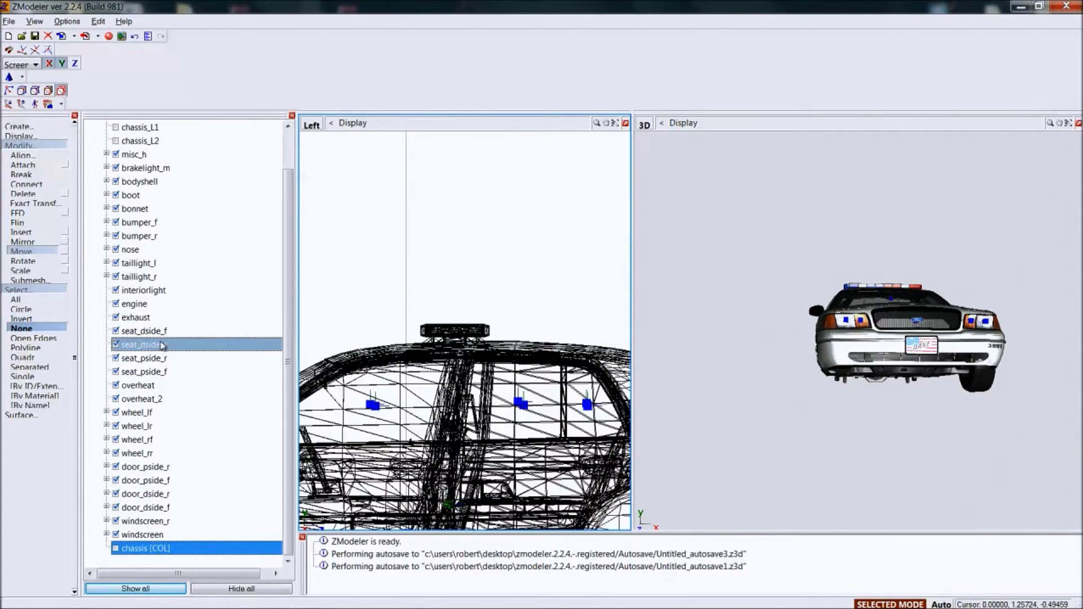
{"action": "scroll", "coordinate": [162, 346], "scroll_direction": "up", "scroll_amount": 1}
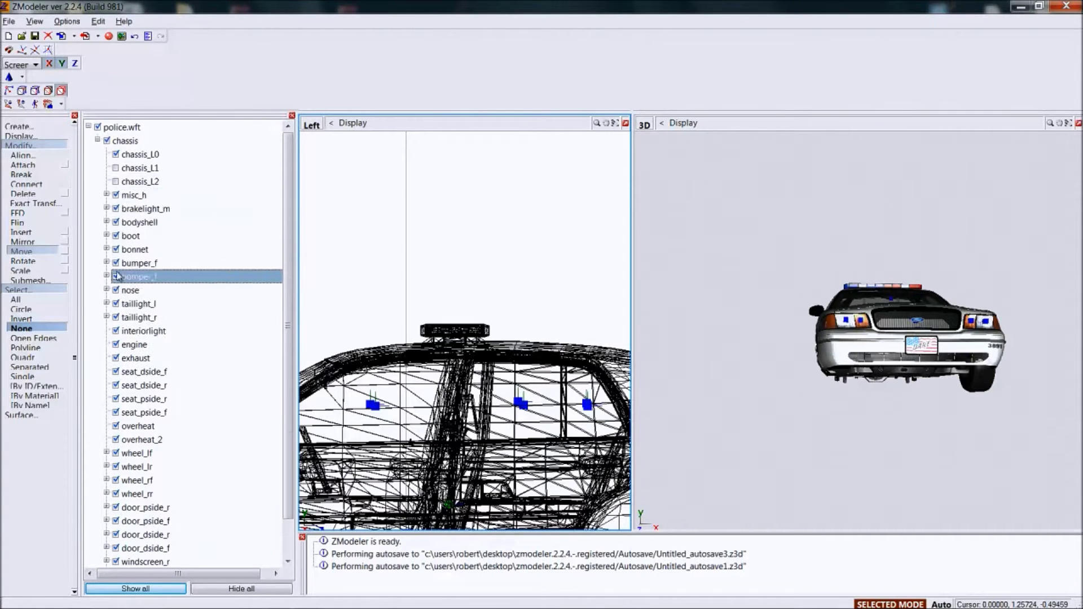
Step: Isolate headlight_r_L0 inside the nose part, and show headlight_l alongside it
{"action": "left_click", "coordinate": [115, 291]}
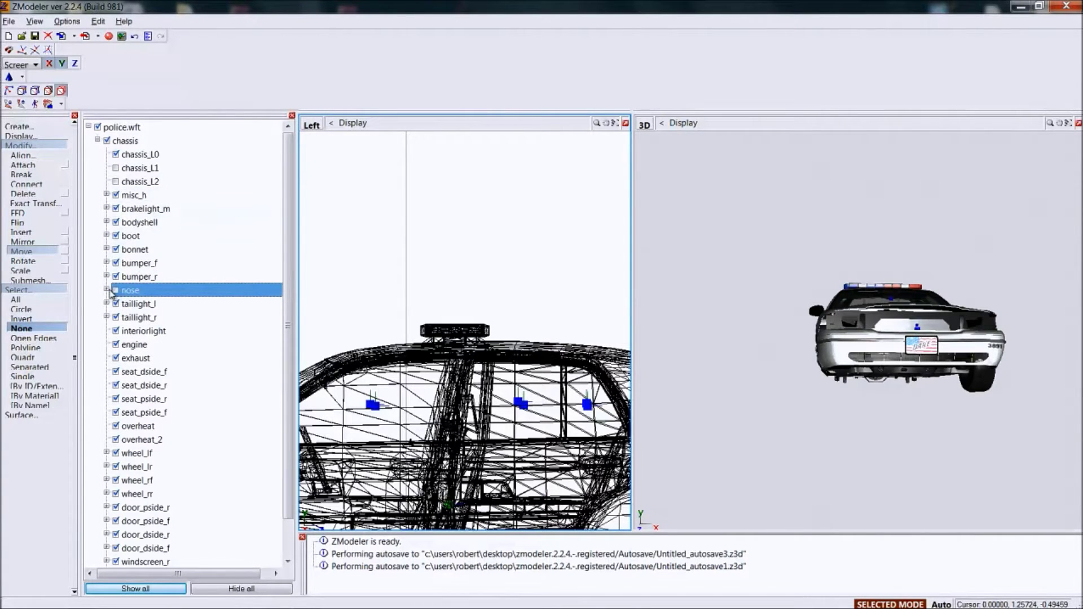
{"action": "left_click", "coordinate": [115, 291]}
{"action": "left_click", "coordinate": [107, 289]}
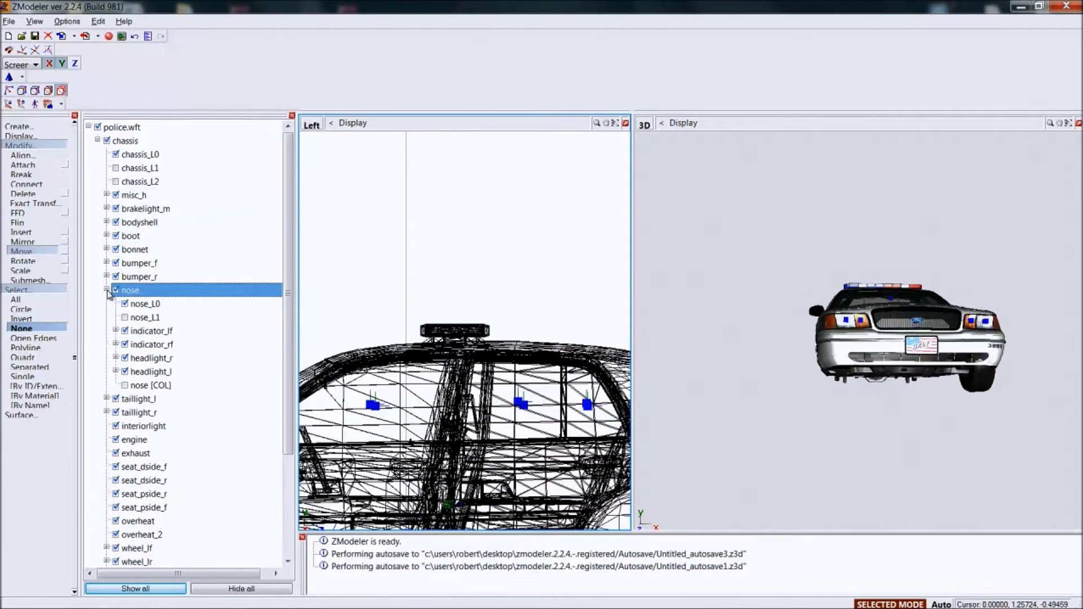
{"action": "left_click", "coordinate": [115, 357]}
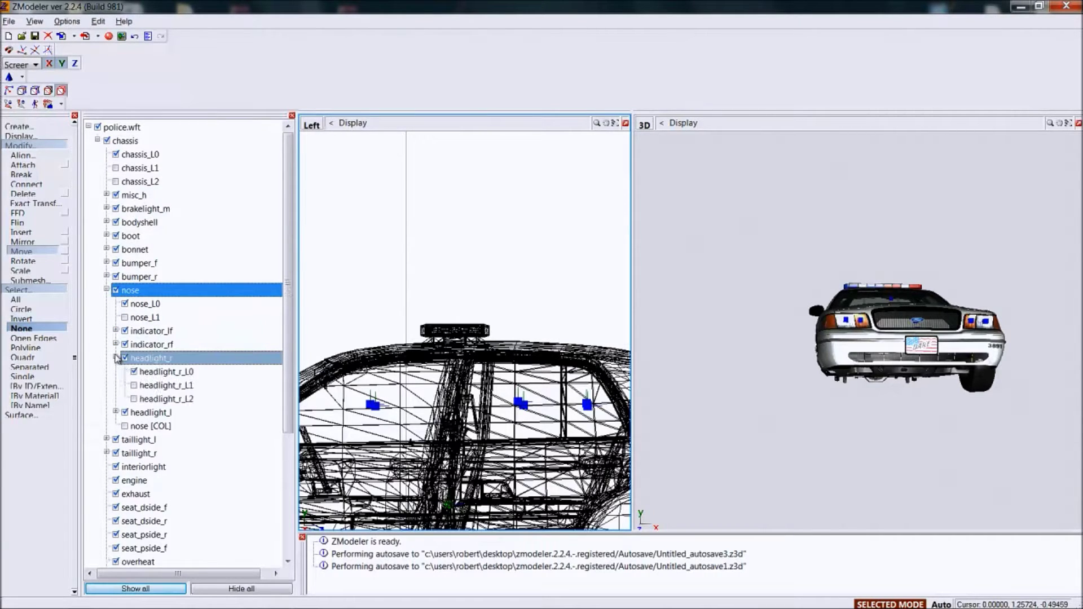
{"action": "right_click", "coordinate": [140, 372]}
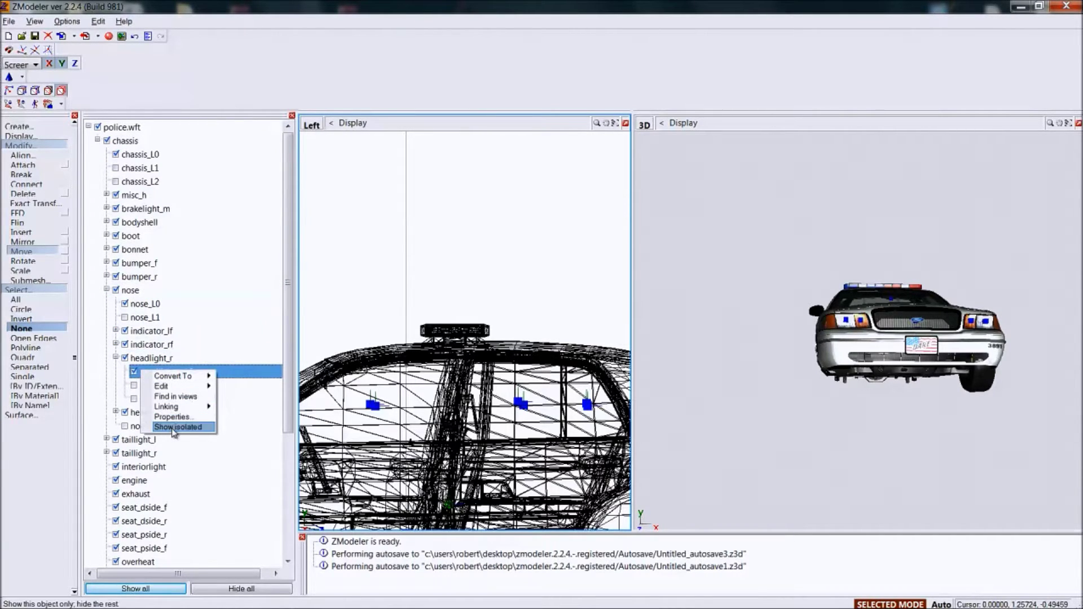
{"action": "left_click", "coordinate": [177, 427]}
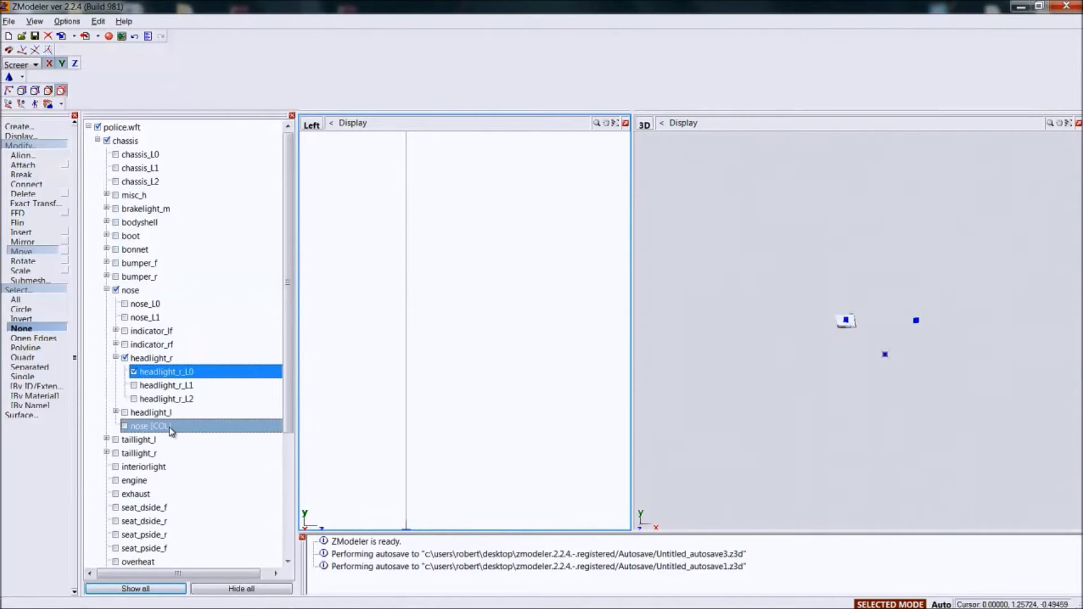
{"action": "left_click", "coordinate": [114, 412]}
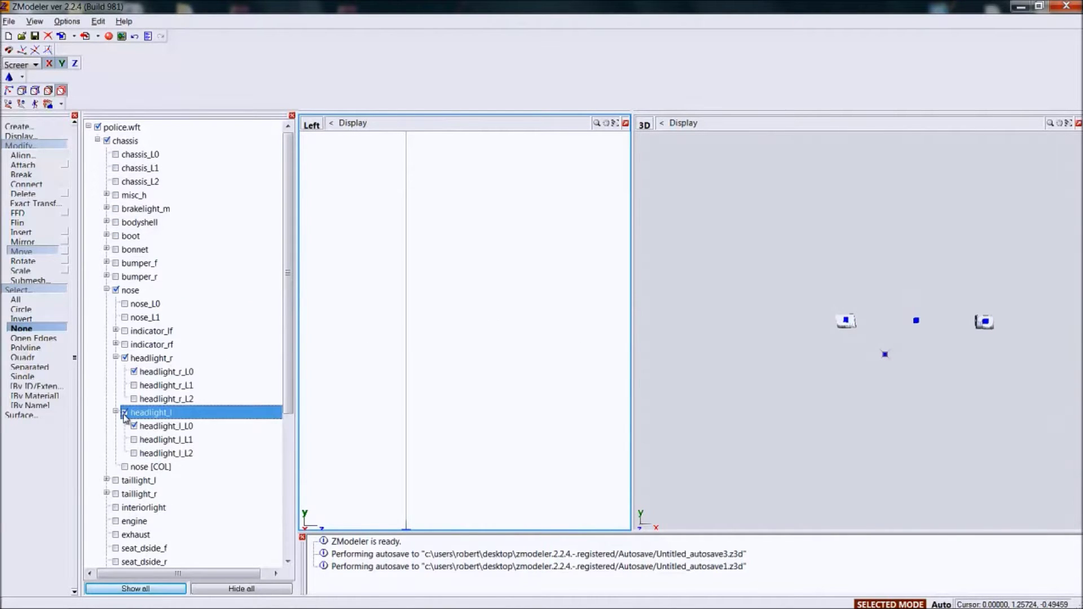
Step: Change the wireframe viewport to the Front view and frame both headlights in it
{"action": "scroll", "coordinate": [413, 361], "scroll_direction": "down", "scroll_amount": 5}
{"action": "scroll", "coordinate": [405, 356], "scroll_direction": "up", "scroll_amount": 5}
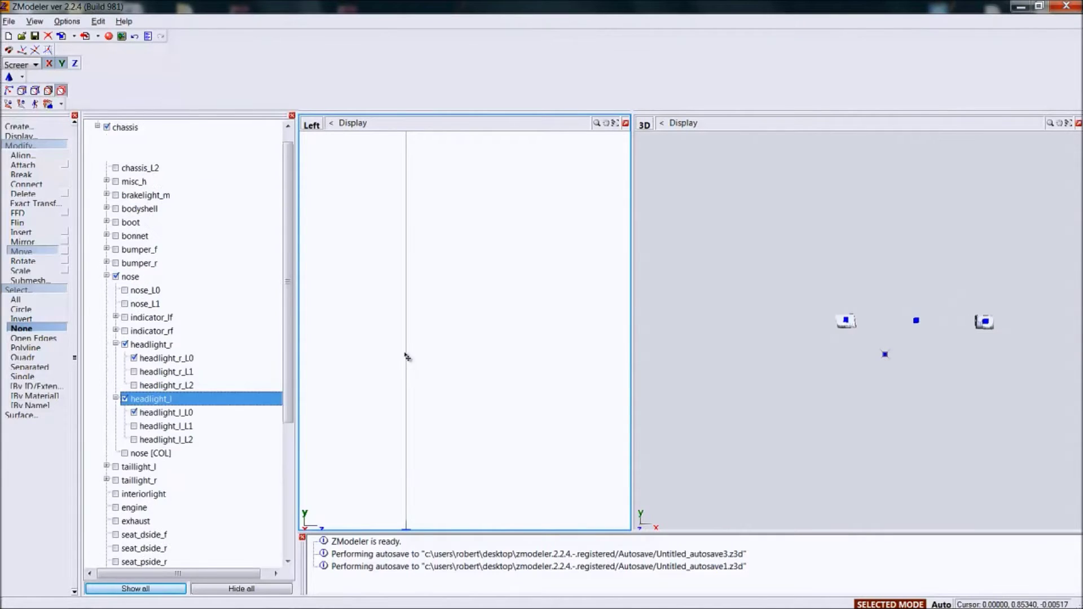
{"action": "scroll", "coordinate": [405, 356], "scroll_direction": "down", "scroll_amount": 2}
{"action": "scroll", "coordinate": [406, 356], "scroll_direction": "down", "scroll_amount": 4}
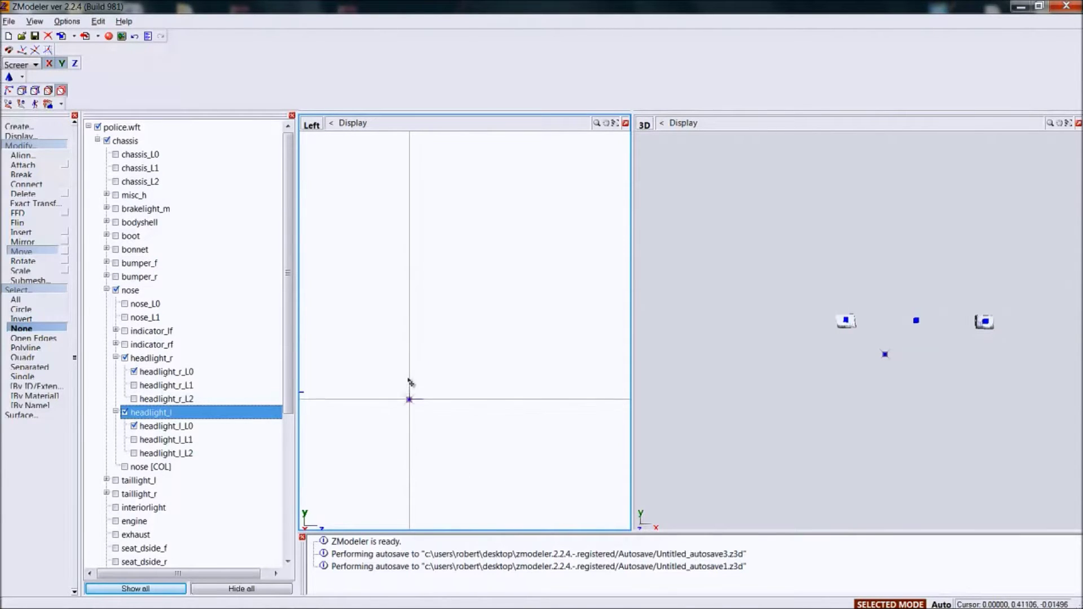
{"action": "left_click", "coordinate": [312, 124]}
{"action": "left_click", "coordinate": [326, 150]}
{"action": "scroll", "coordinate": [453, 342], "scroll_direction": "up", "scroll_amount": 1}
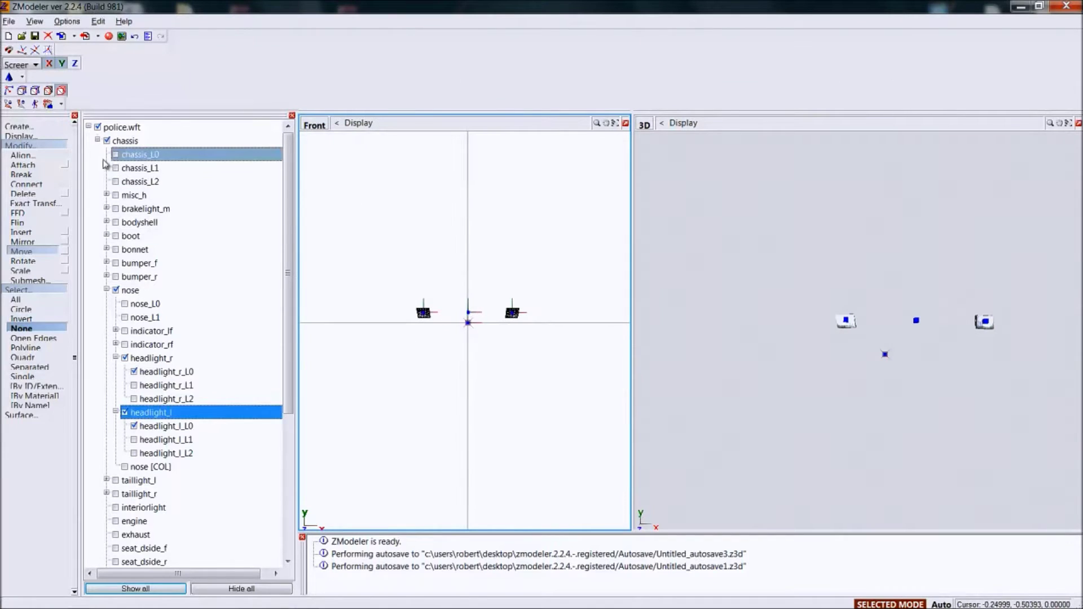
Step: Duplicate the headlight_l_L0 and headlight_r_L0 meshes with the Copy tool
{"action": "left_click", "coordinate": [20, 126]}
{"action": "left_click", "coordinate": [19, 203]}
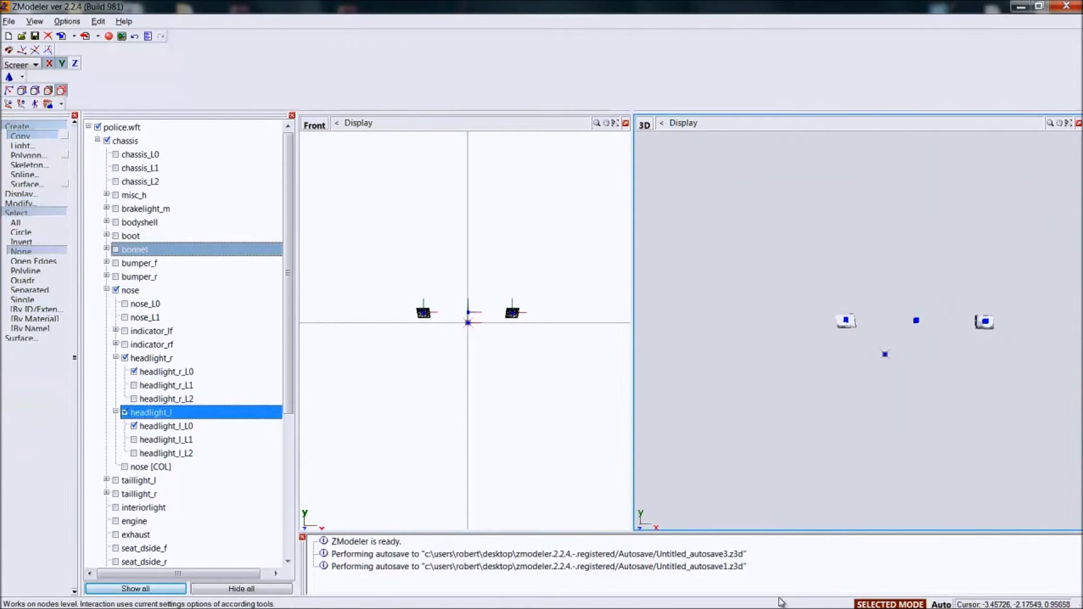
{"action": "scroll", "coordinate": [487, 320], "scroll_direction": "up", "scroll_amount": 3}
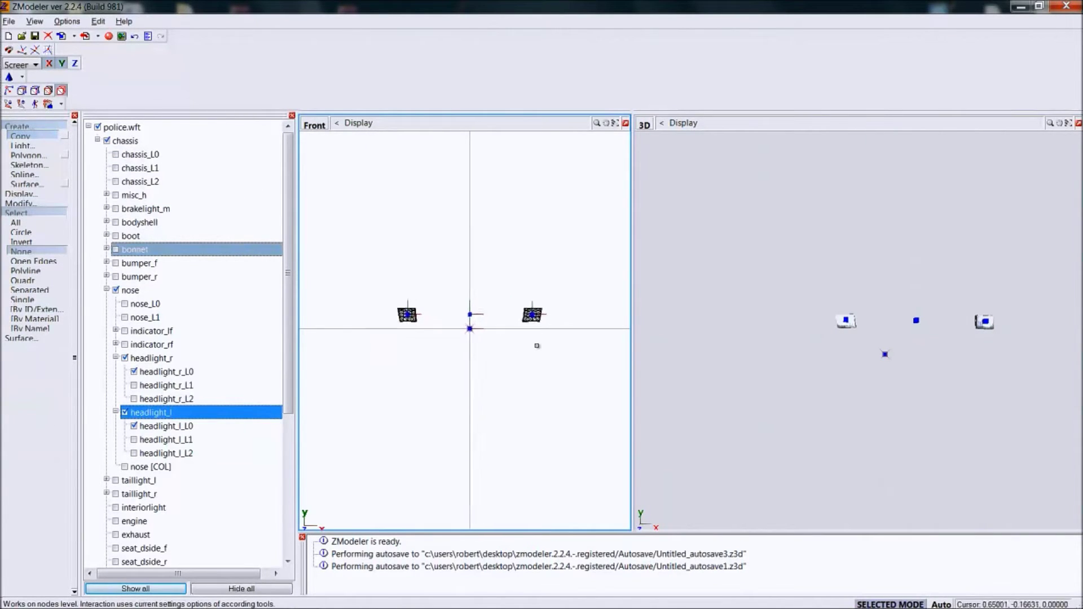
{"action": "left_click", "coordinate": [529, 308]}
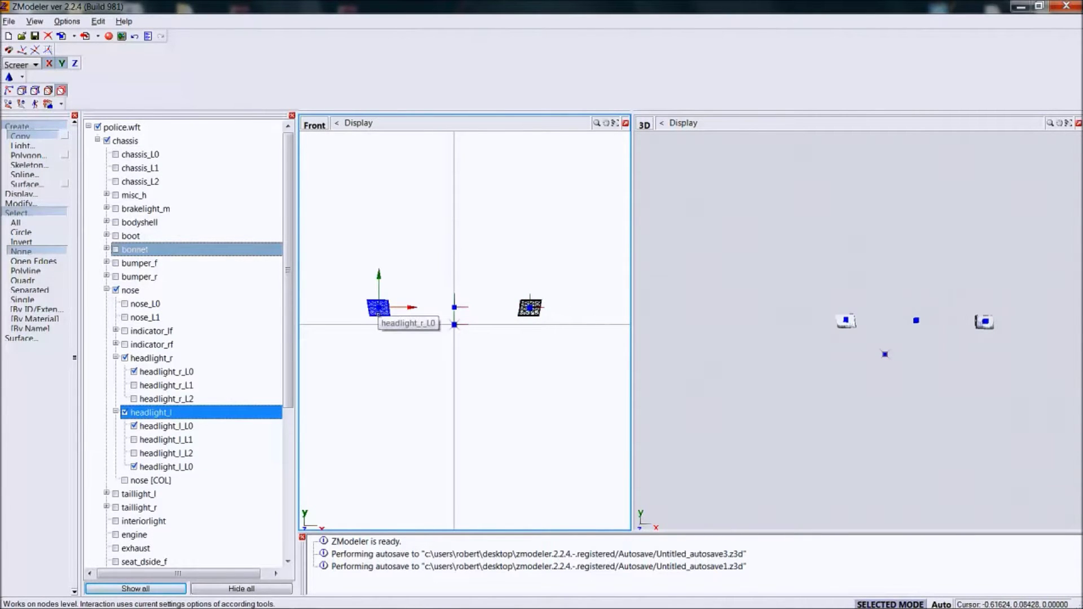
{"action": "left_click", "coordinate": [378, 308]}
Step: Move both headlight copies out of police.wft to the root of the hierarchy, and hide and collapse police.wft
{"action": "left_click_drag", "start_coordinate": [164, 411], "coordinate": [116, 128]}
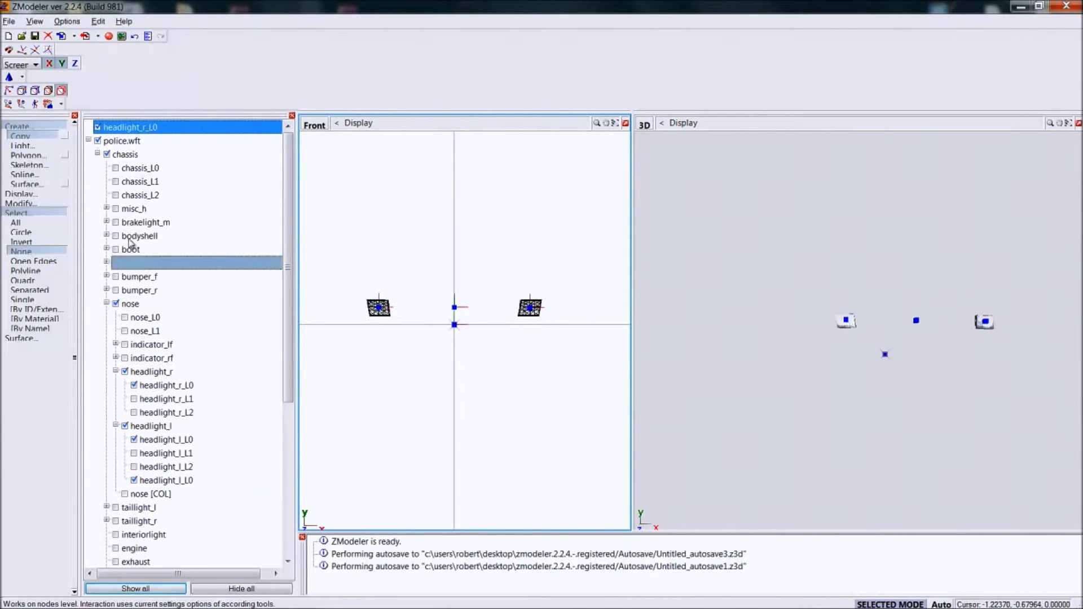
{"action": "mouse_move", "coordinate": [159, 481]}
{"action": "left_mouse_down"}
{"action": "mouse_move", "coordinate": [150, 487]}
{"action": "mouse_move", "coordinate": [109, 144]}
{"action": "left_mouse_up"}
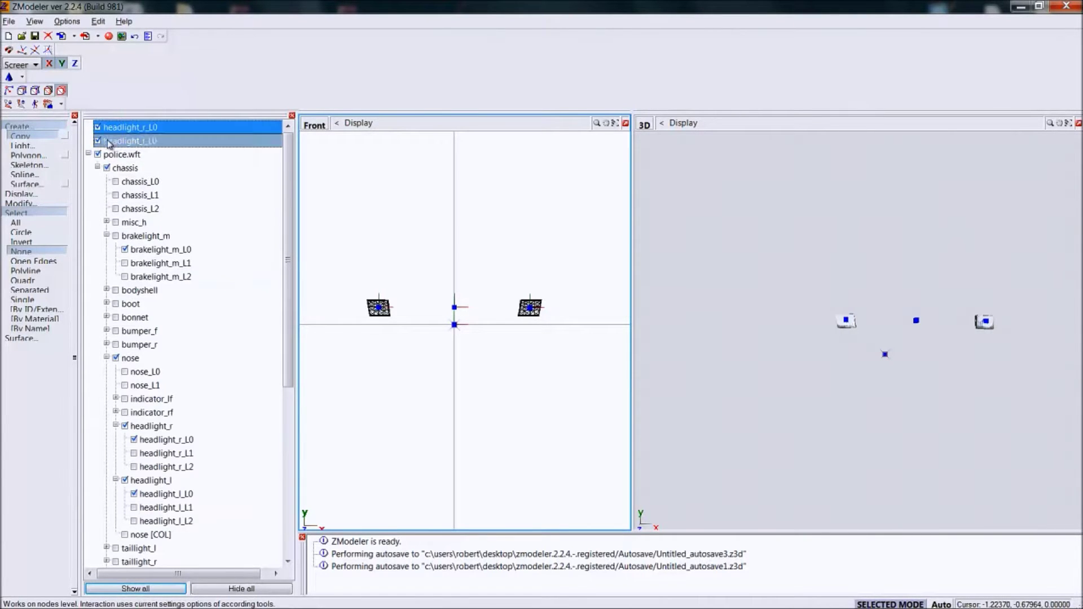
{"action": "left_click", "coordinate": [104, 155]}
{"action": "left_click", "coordinate": [88, 153]}
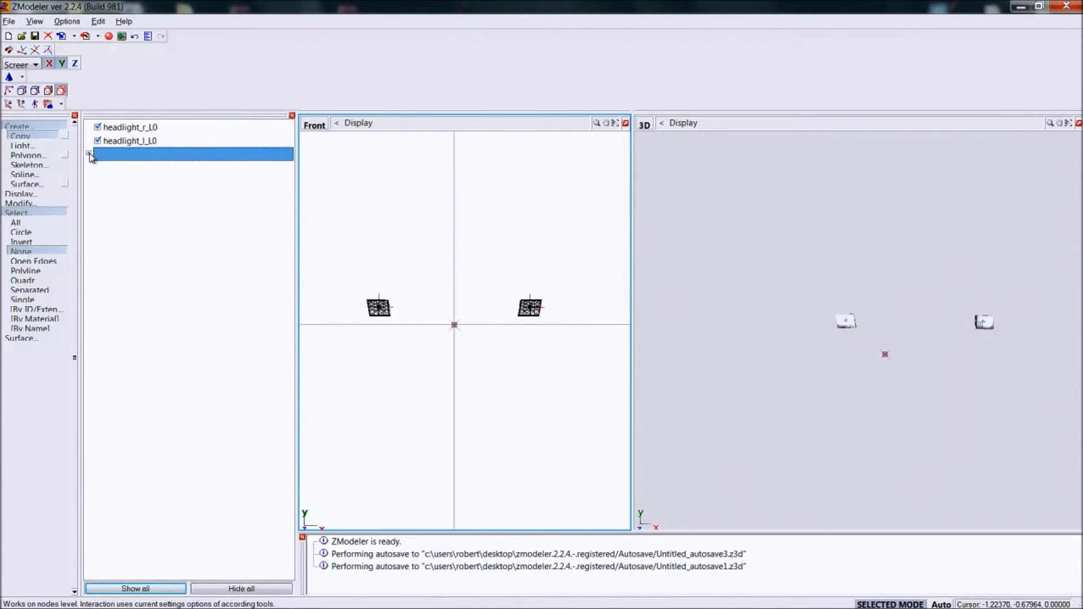
Step: Select all geometry of both copied headlights in the Front view and turn on Selected mode
{"action": "left_click", "coordinate": [20, 281]}
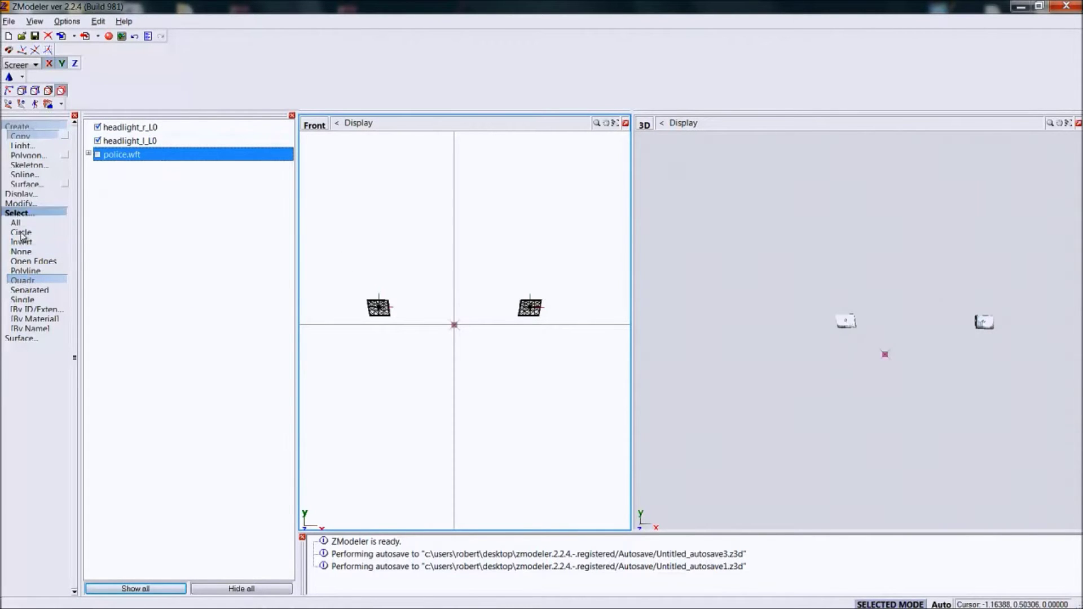
{"action": "left_click", "coordinate": [28, 289]}
{"action": "left_click_drag", "start_coordinate": [355, 285], "coordinate": [403, 333]}
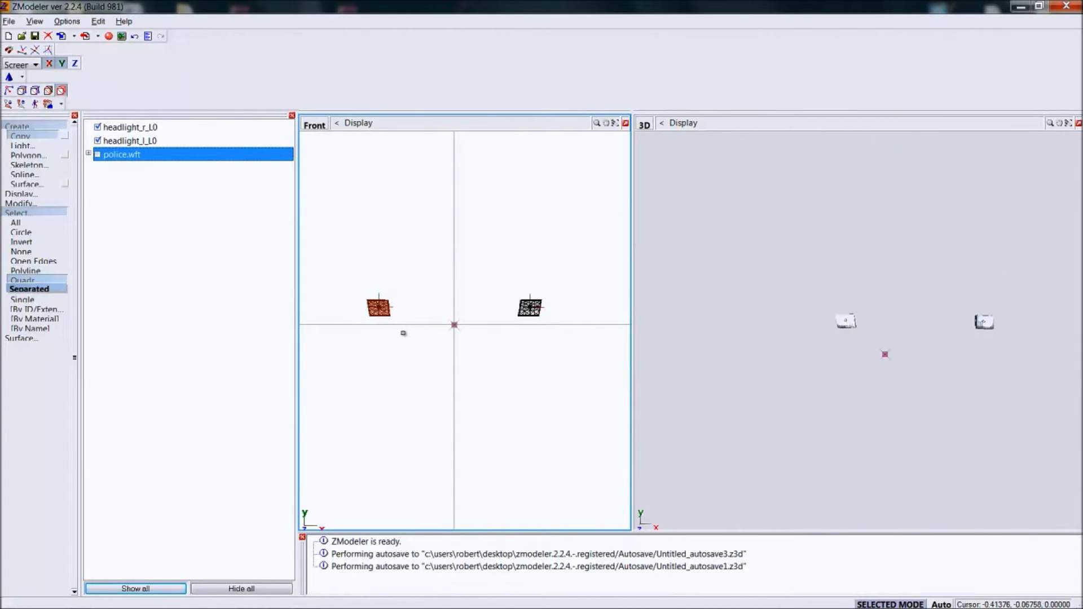
{"action": "left_click_drag", "start_coordinate": [500, 264], "coordinate": [571, 353]}
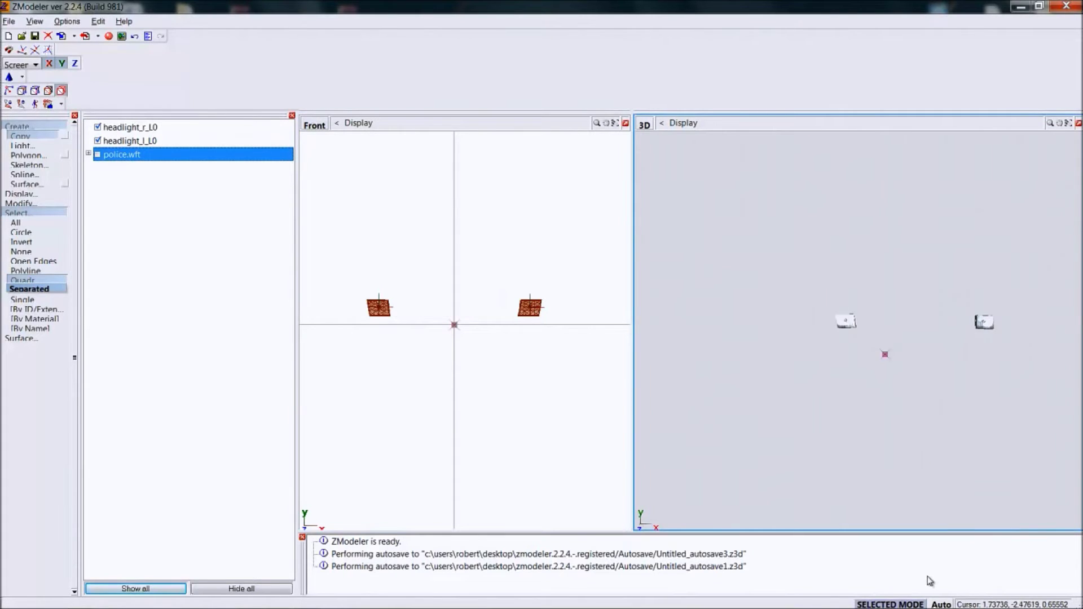
{"action": "left_click", "coordinate": [906, 605]}
{"action": "left_click", "coordinate": [874, 603]}
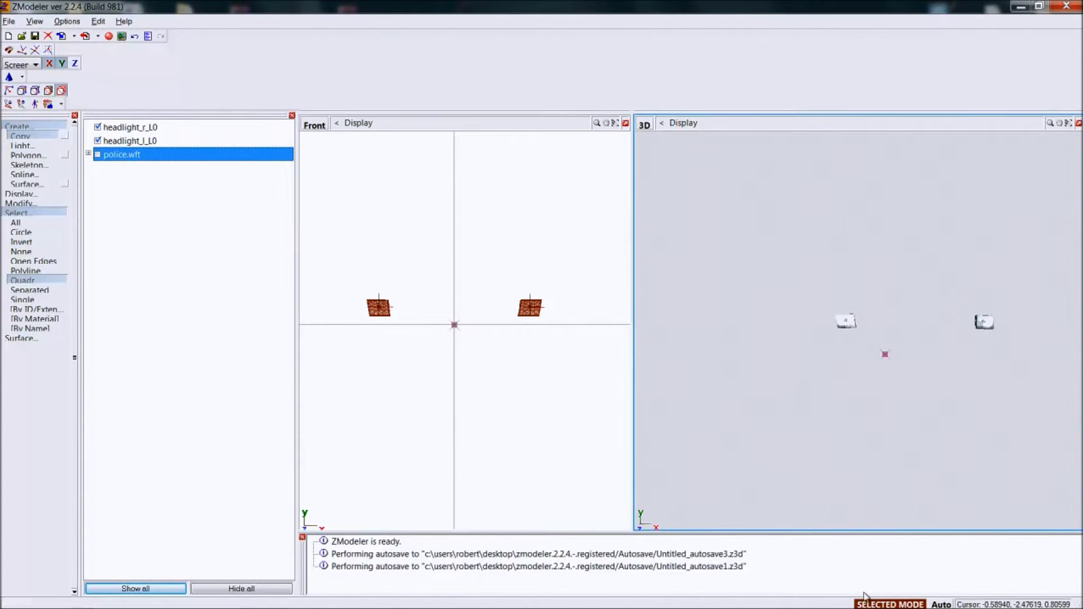
Step: Switch the wireframe viewport to the Left view and activate the Move tool for the selected headlight copies
{"action": "left_click", "coordinate": [315, 125]}
{"action": "left_click", "coordinate": [326, 162]}
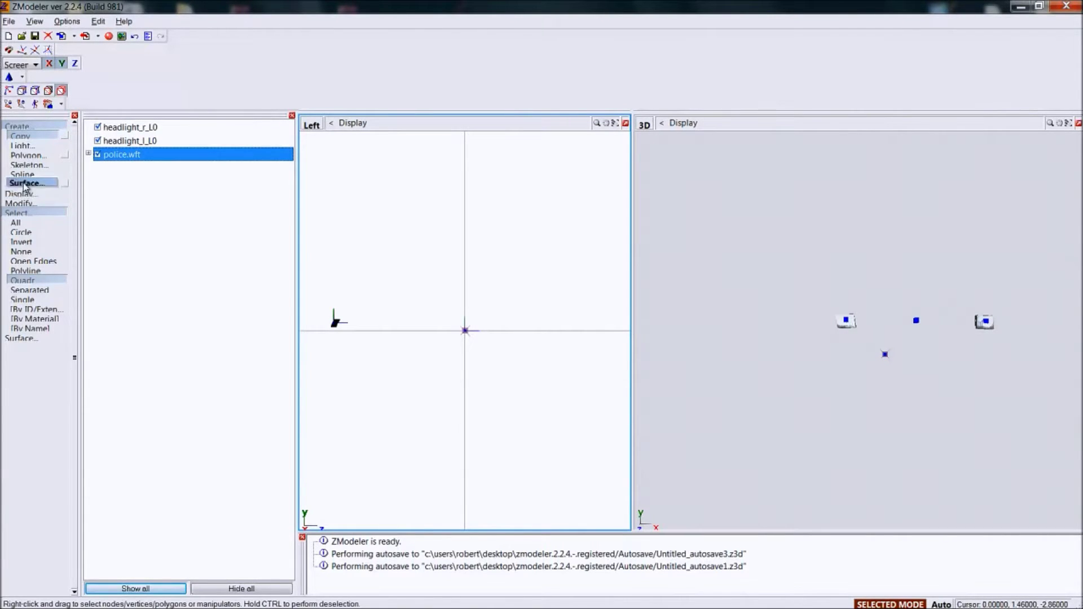
{"action": "left_click", "coordinate": [20, 203]}
{"action": "left_click", "coordinate": [24, 309]}
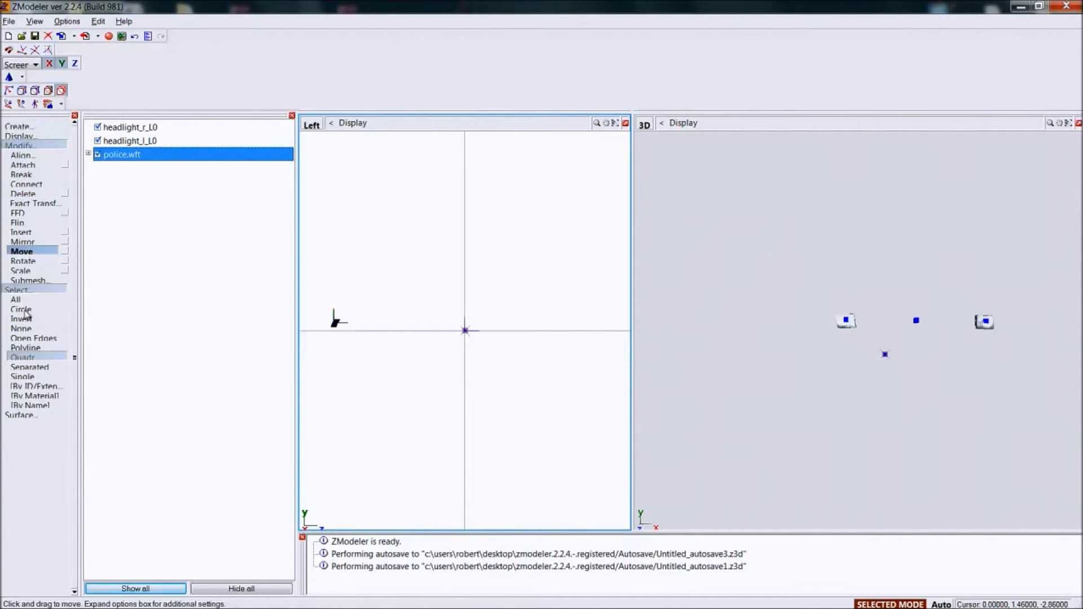
{"action": "left_click", "coordinate": [24, 310]}
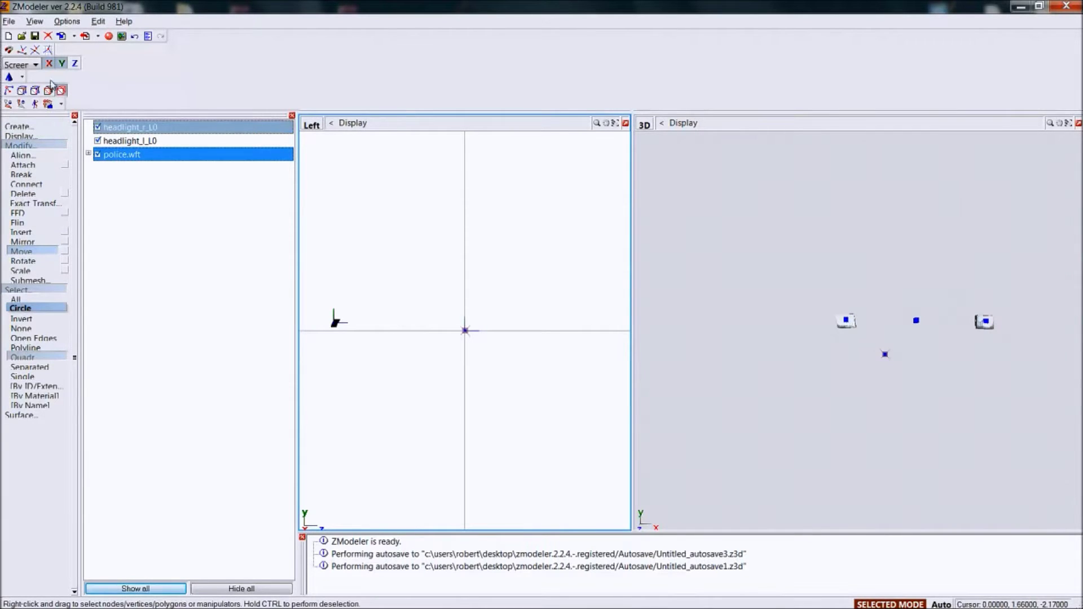
Step: Try to move the selected headlight copies vertically in the Left view with movement restricted to the Y axis
{"action": "left_click", "coordinate": [60, 65]}
{"action": "scroll", "coordinate": [337, 312], "scroll_direction": "up", "scroll_amount": 5}
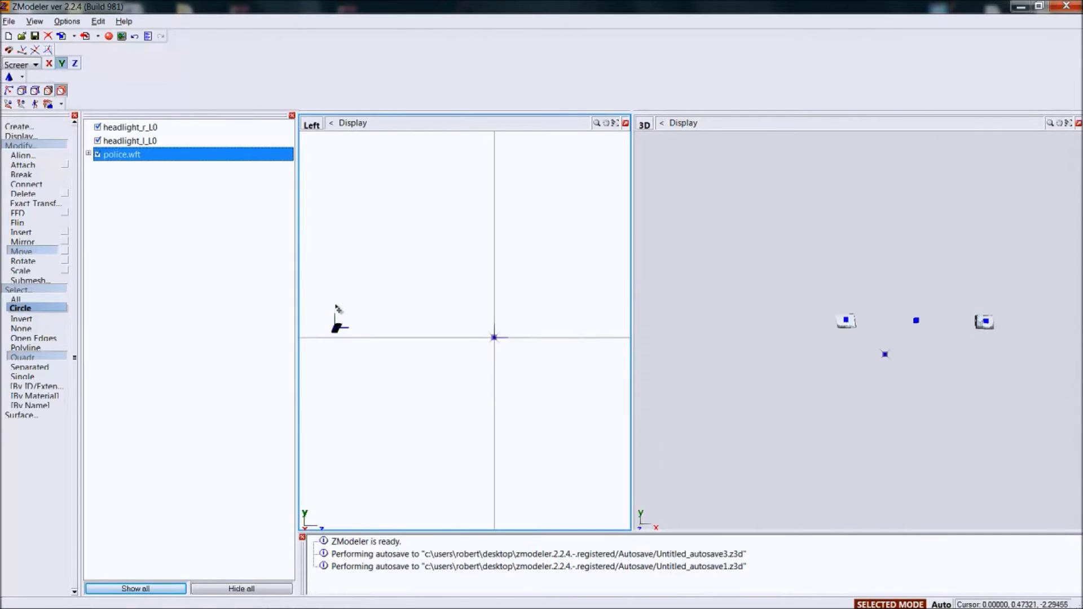
{"action": "scroll", "coordinate": [335, 314], "scroll_direction": "up", "scroll_amount": 6}
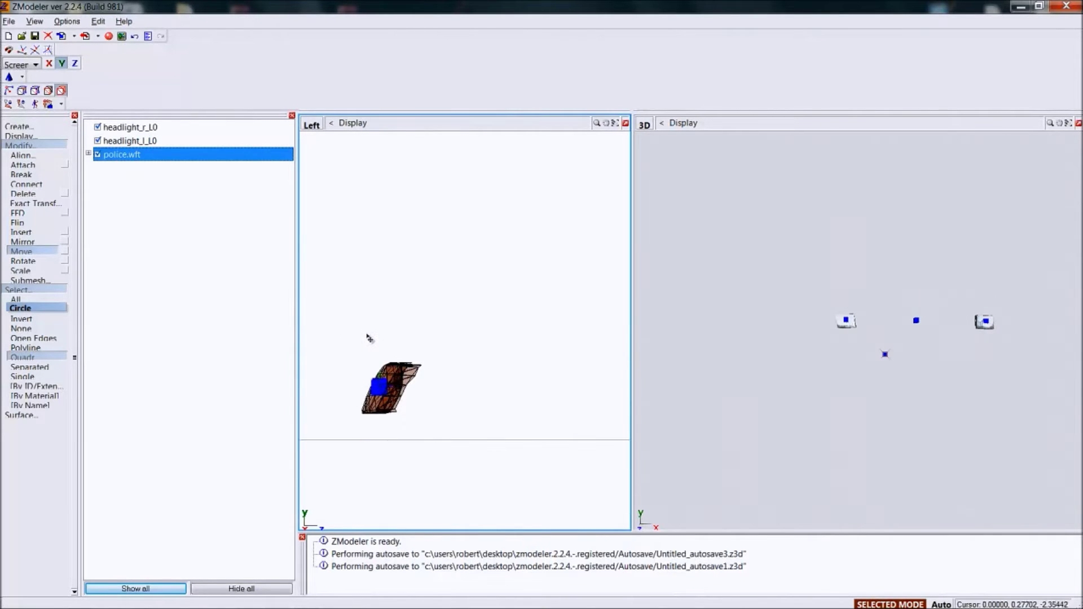
{"action": "scroll", "coordinate": [438, 461], "scroll_direction": "down", "scroll_amount": 2}
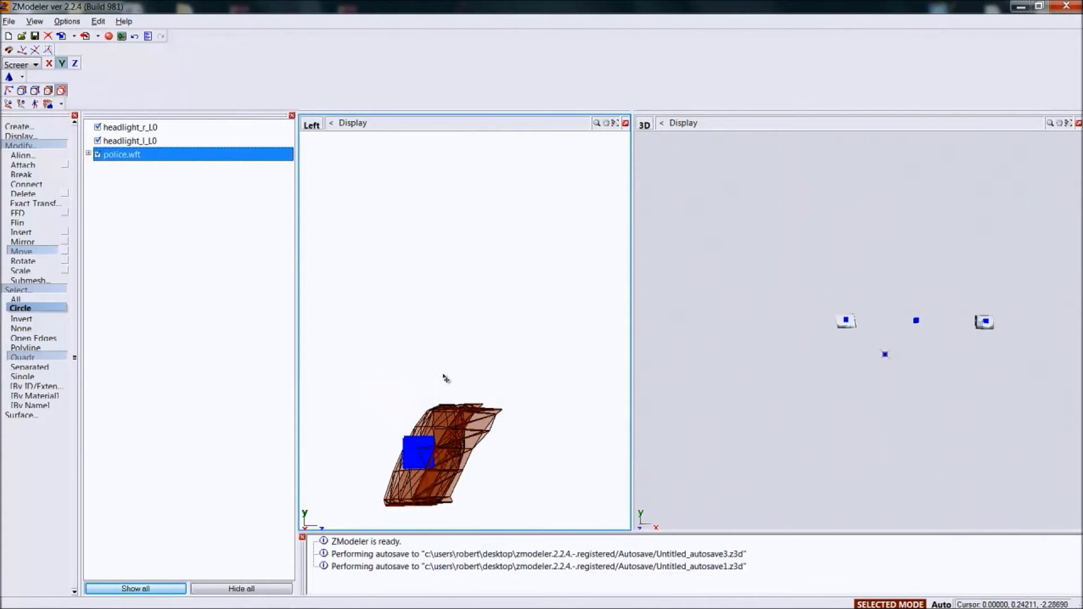
{"action": "left_click_drag", "start_coordinate": [443, 374], "coordinate": [438, 377]}
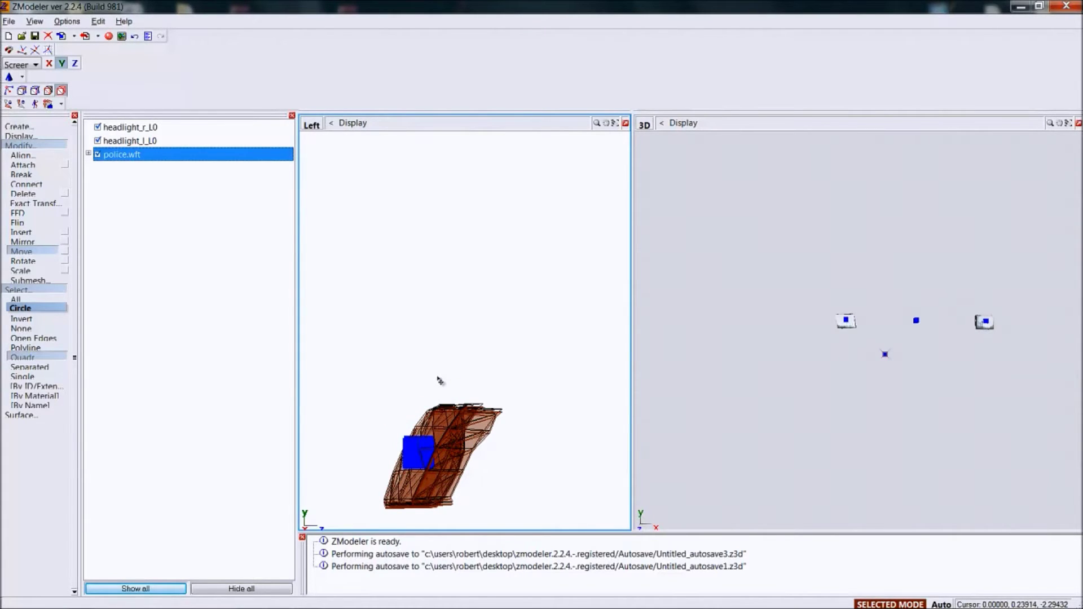
{"action": "left_click", "coordinate": [134, 36]}
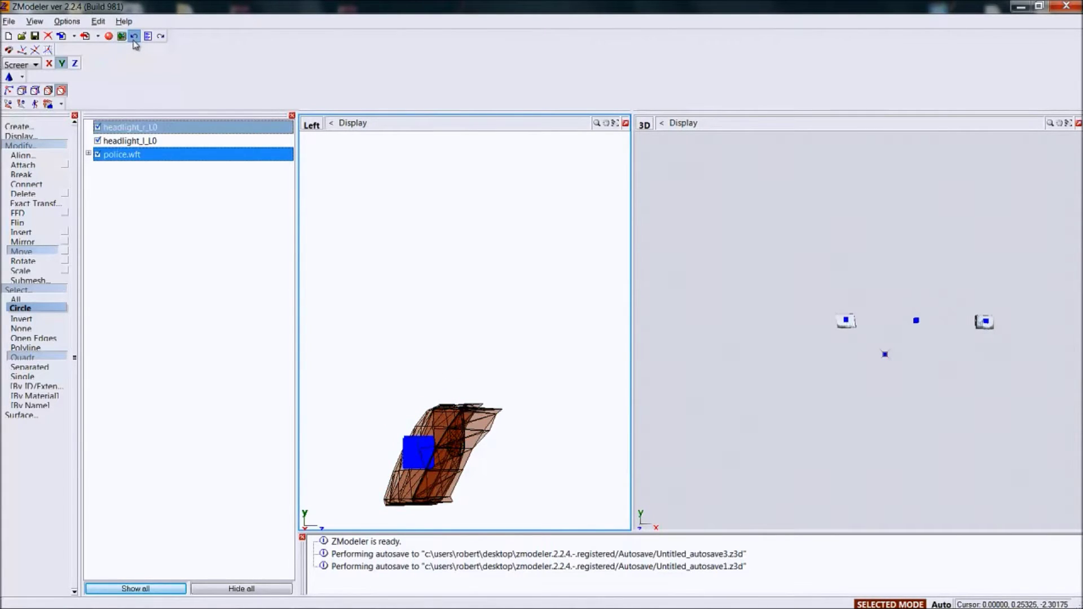
Step: Move the headlight copies slightly forward in the Left view along the X axis only, and clear the geometry selection
{"action": "left_click", "coordinate": [50, 64]}
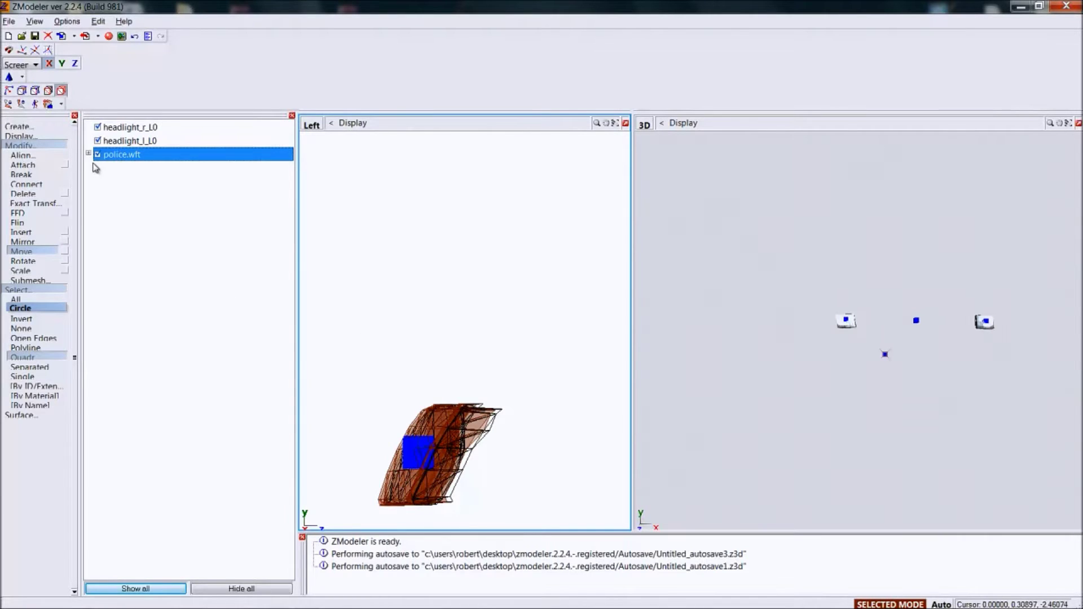
{"action": "left_click", "coordinate": [22, 329]}
{"action": "left_click", "coordinate": [449, 307]}
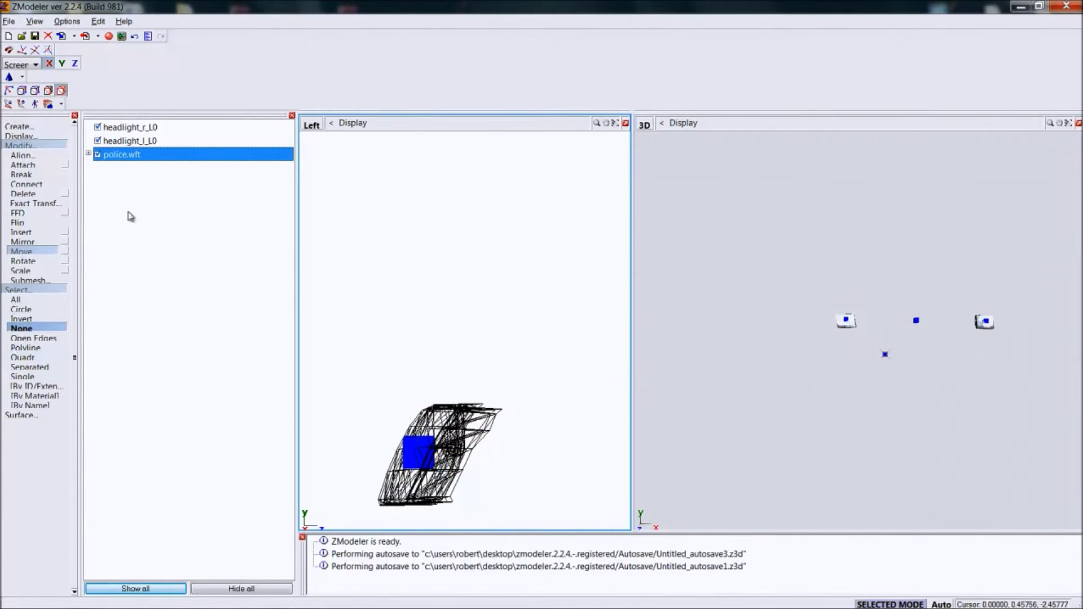
Step: Expand police.wft in the hierarchy, collapse the nose group and hide it after toggling its visibility for comparison
{"action": "left_click", "coordinate": [96, 159]}
{"action": "left_click", "coordinate": [89, 154]}
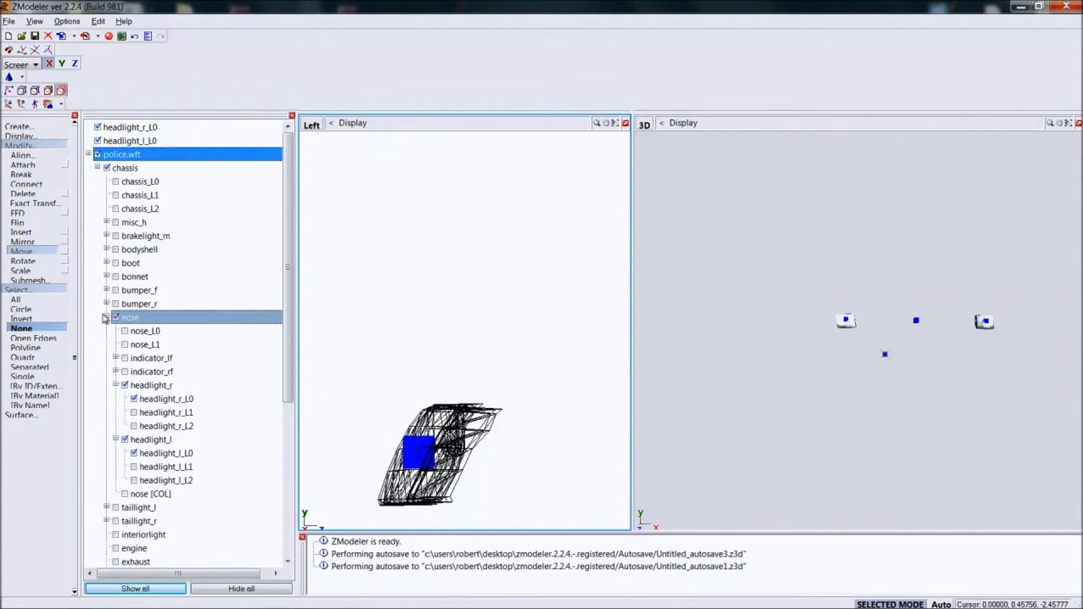
{"action": "left_click", "coordinate": [104, 319]}
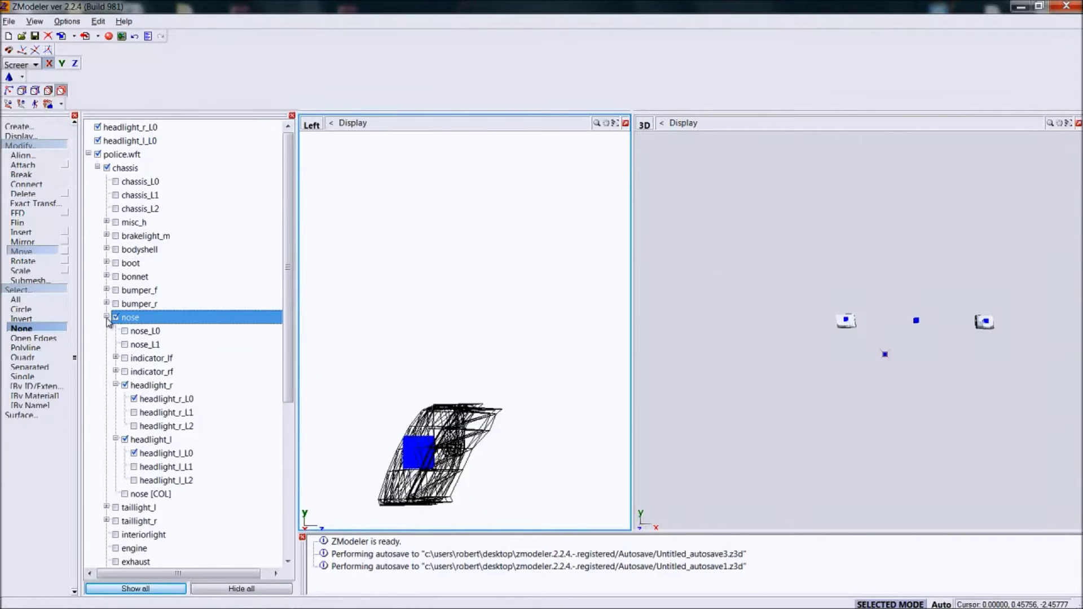
{"action": "left_click", "coordinate": [106, 316]}
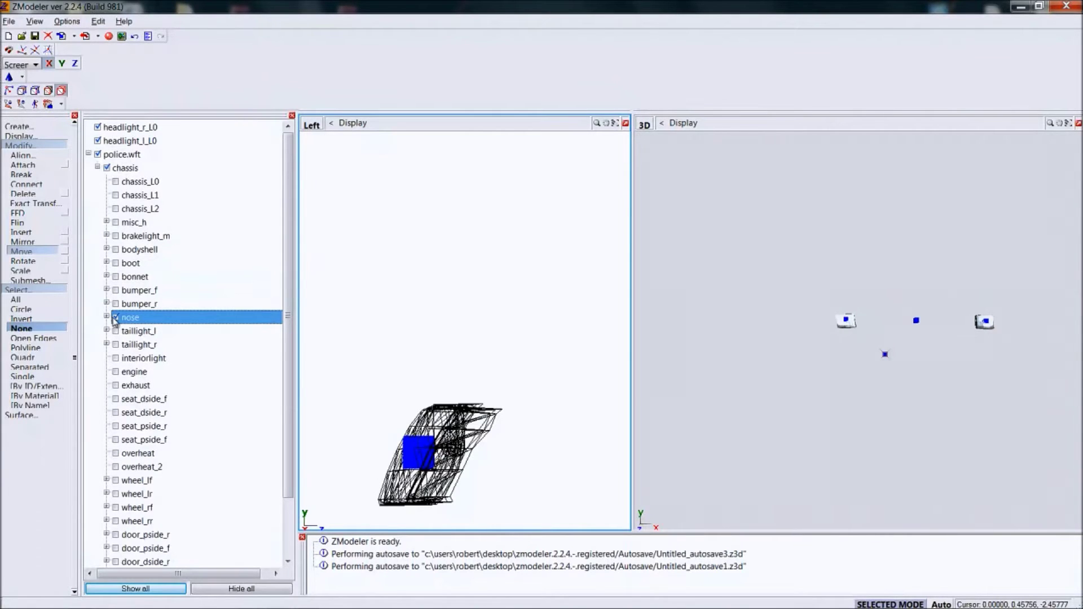
{"action": "left_click", "coordinate": [114, 318]}
{"action": "left_click", "coordinate": [113, 318]}
{"action": "left_click", "coordinate": [114, 317]}
{"action": "left_click", "coordinate": [113, 318]}
{"action": "left_click", "coordinate": [114, 318]}
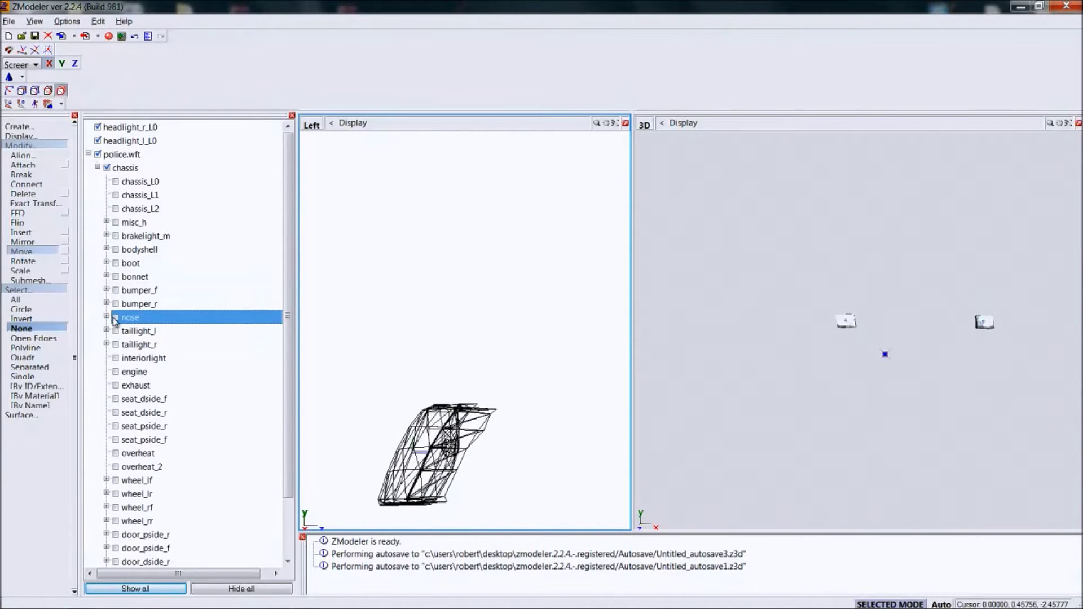
Step: Activate the Attach tool and move extra5_L0 from the misc_h group of police.wft to the hierarchy root
{"action": "left_click", "coordinate": [27, 165]}
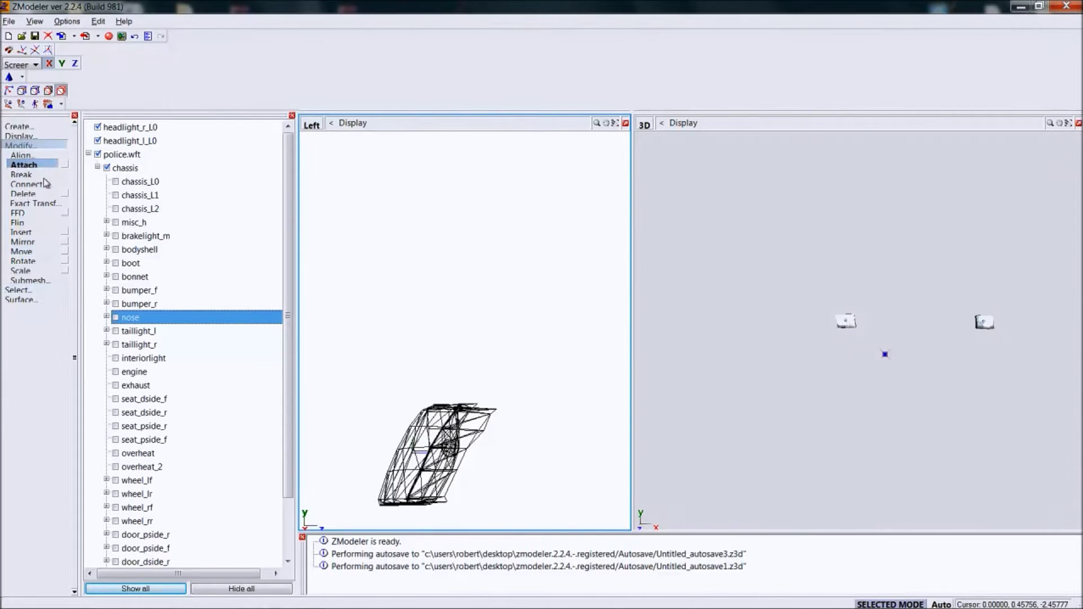
{"action": "left_click", "coordinate": [127, 222]}
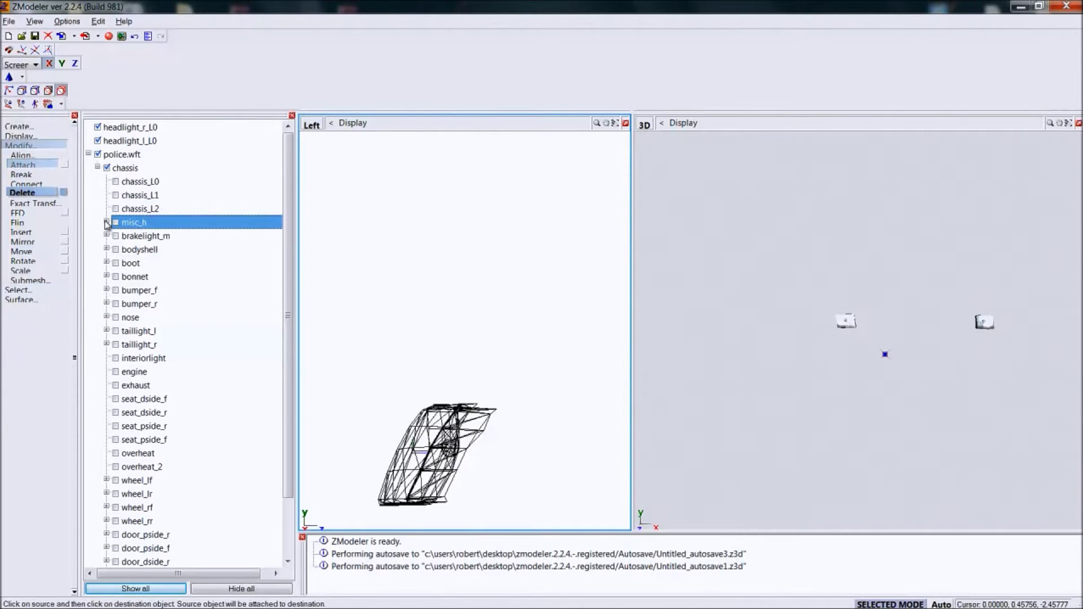
{"action": "left_click", "coordinate": [106, 222]}
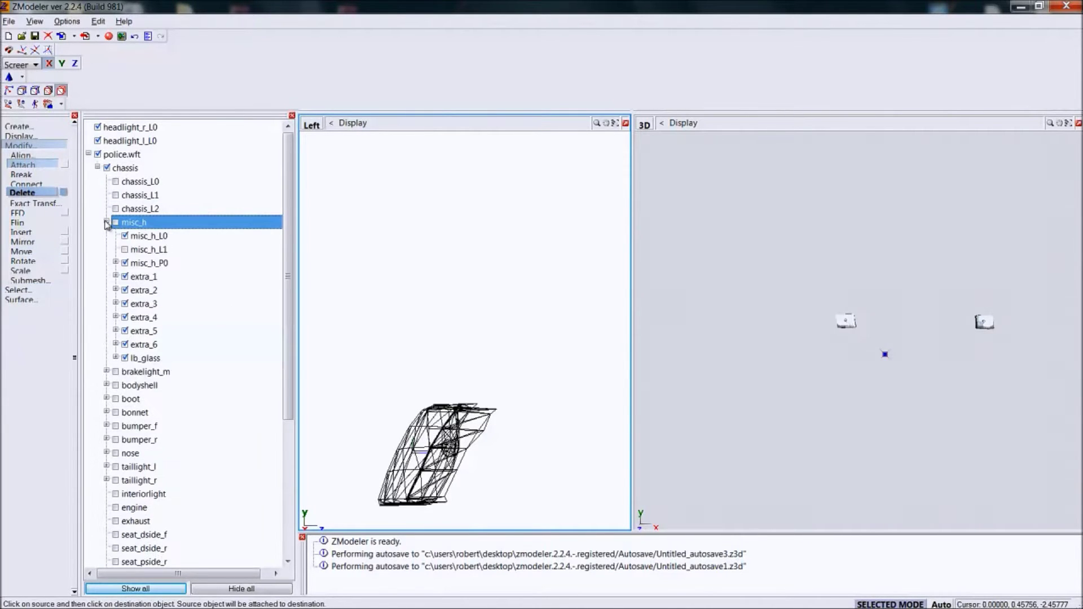
{"action": "left_click", "coordinate": [116, 331]}
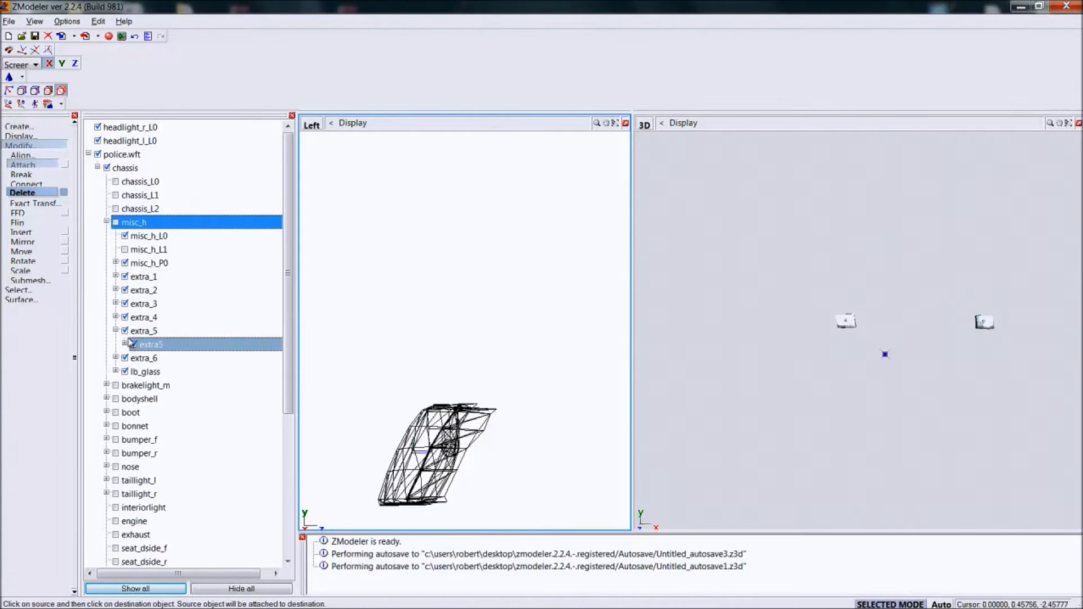
{"action": "left_click", "coordinate": [124, 344]}
{"action": "left_click_drag", "start_coordinate": [157, 359], "coordinate": [129, 153]}
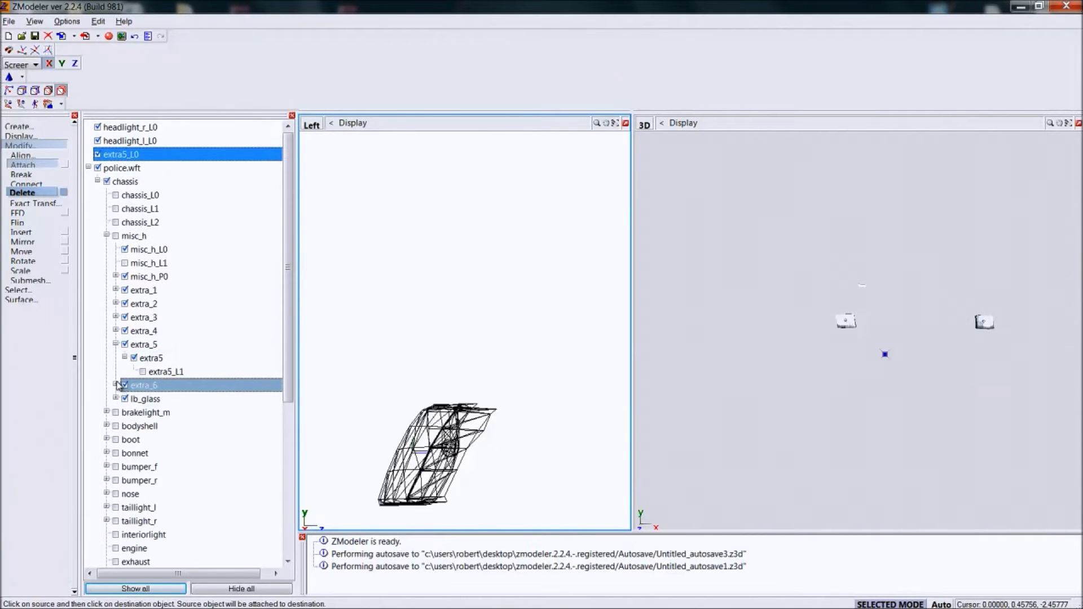
Step: Move extra6_L0 out of extra_6 to the hierarchy root, directly above police.wft
{"action": "left_click", "coordinate": [117, 385]}
{"action": "left_click", "coordinate": [125, 399]}
{"action": "left_click_drag", "start_coordinate": [157, 413], "coordinate": [133, 168]}
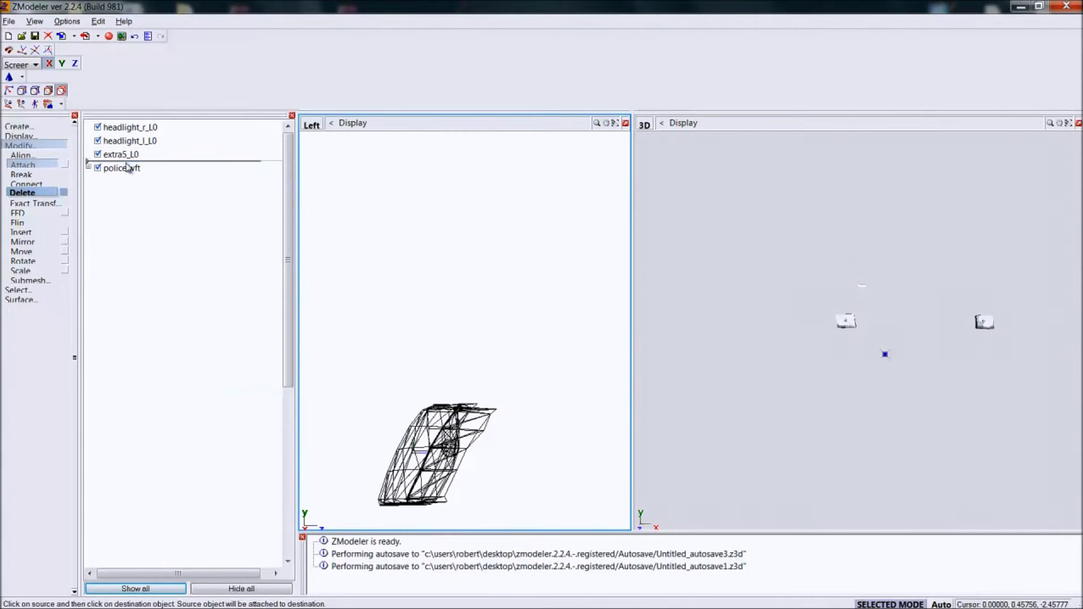
Step: Switch the wireframe viewport to the Front view and hide police.wft, headlight_l_L0 and extra5_L0
{"action": "left_click", "coordinate": [311, 125]}
{"action": "left_click", "coordinate": [328, 151]}
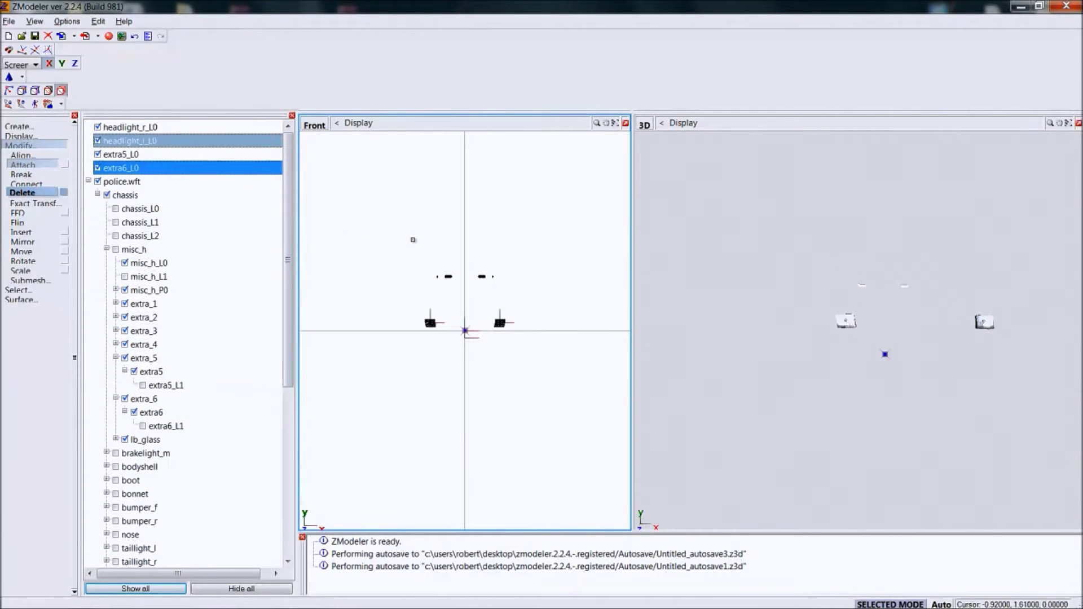
{"action": "scroll", "coordinate": [485, 315], "scroll_direction": "up", "scroll_amount": 3}
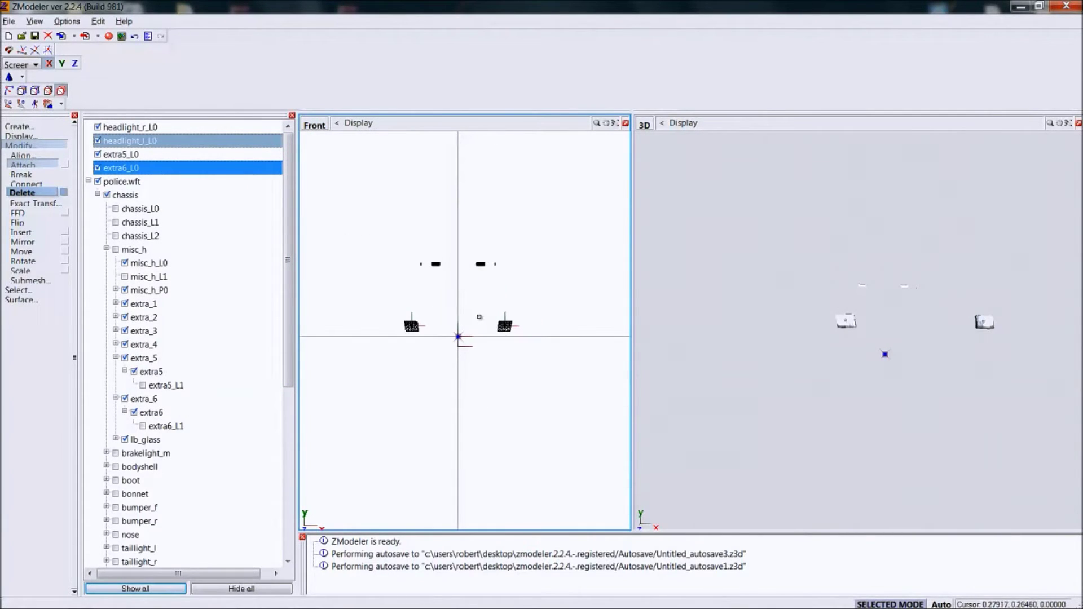
{"action": "left_click", "coordinate": [98, 182]}
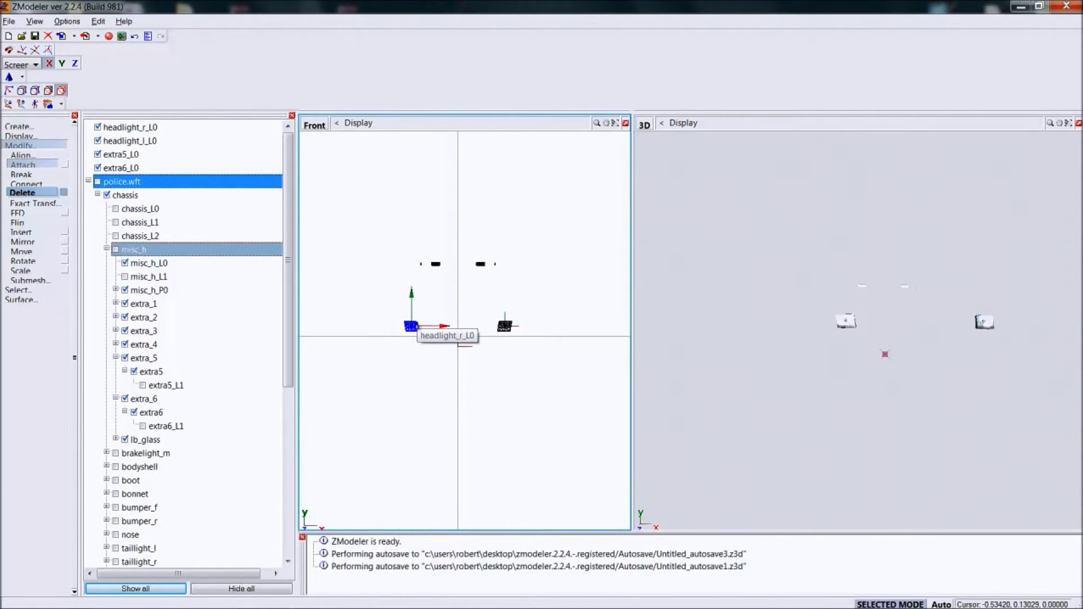
{"action": "left_click", "coordinate": [98, 141]}
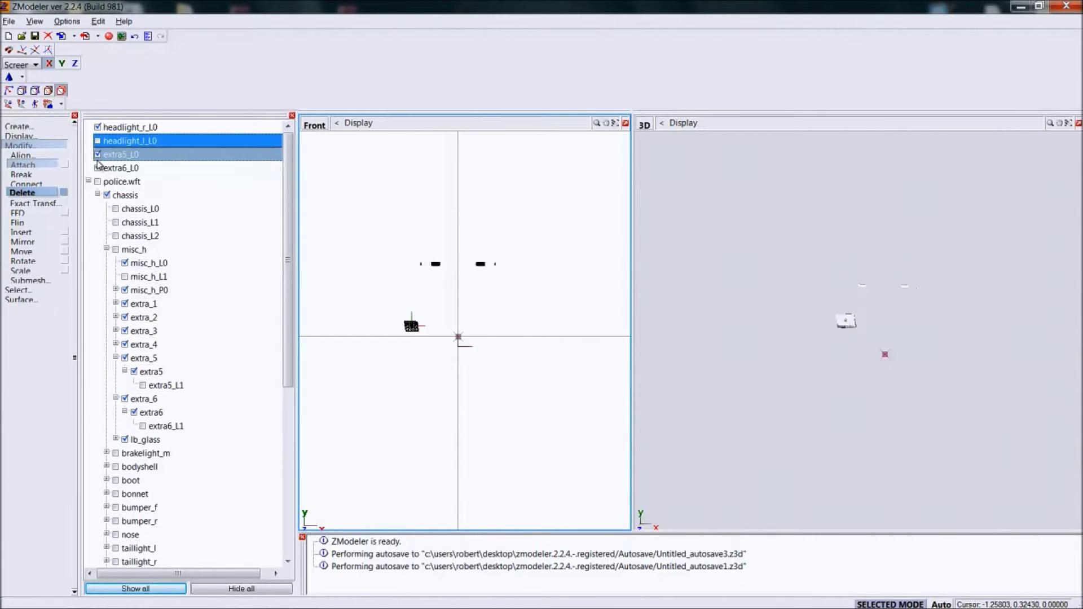
{"action": "left_click", "coordinate": [98, 154]}
Step: Attach headlight_r_L0 to extra6_L0 and return the combined extra6_L0 mesh to its place under extra6 in police.wft
{"action": "left_click", "coordinate": [412, 326]}
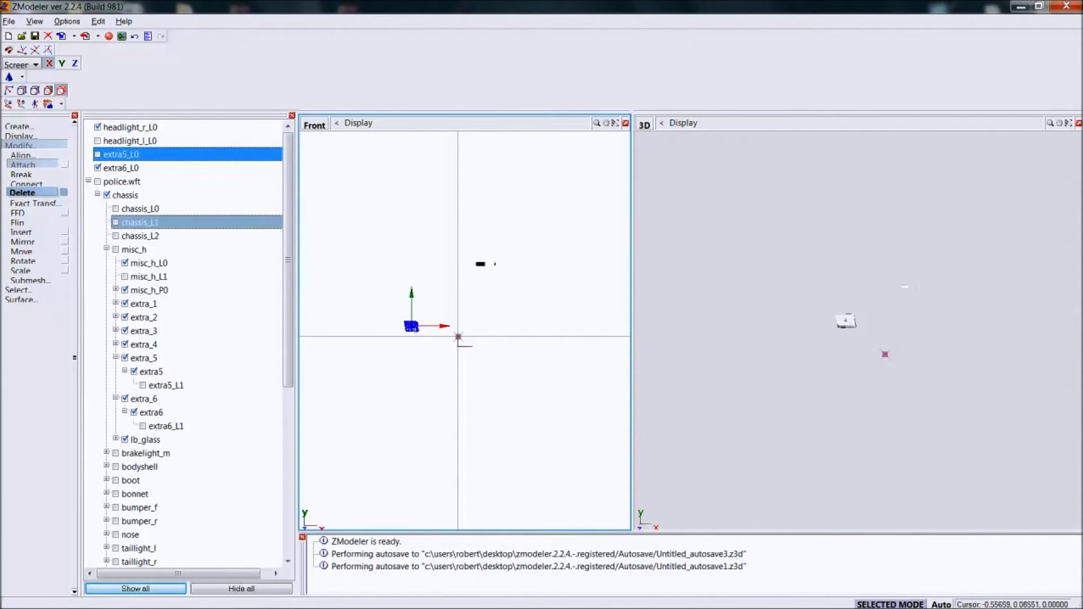
{"action": "left_click", "coordinate": [480, 263]}
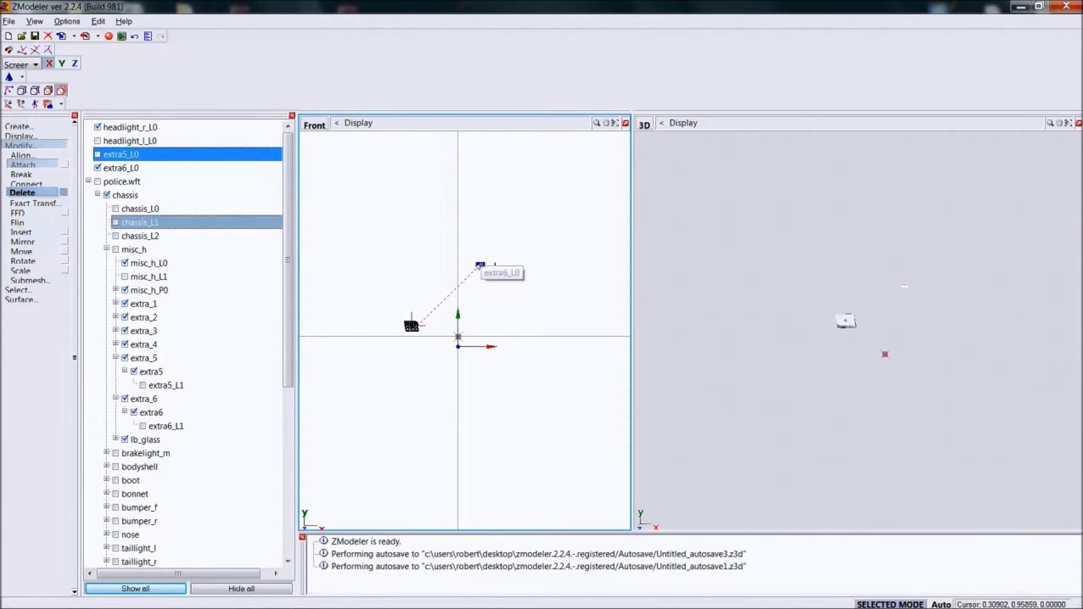
{"action": "left_click", "coordinate": [23, 154]}
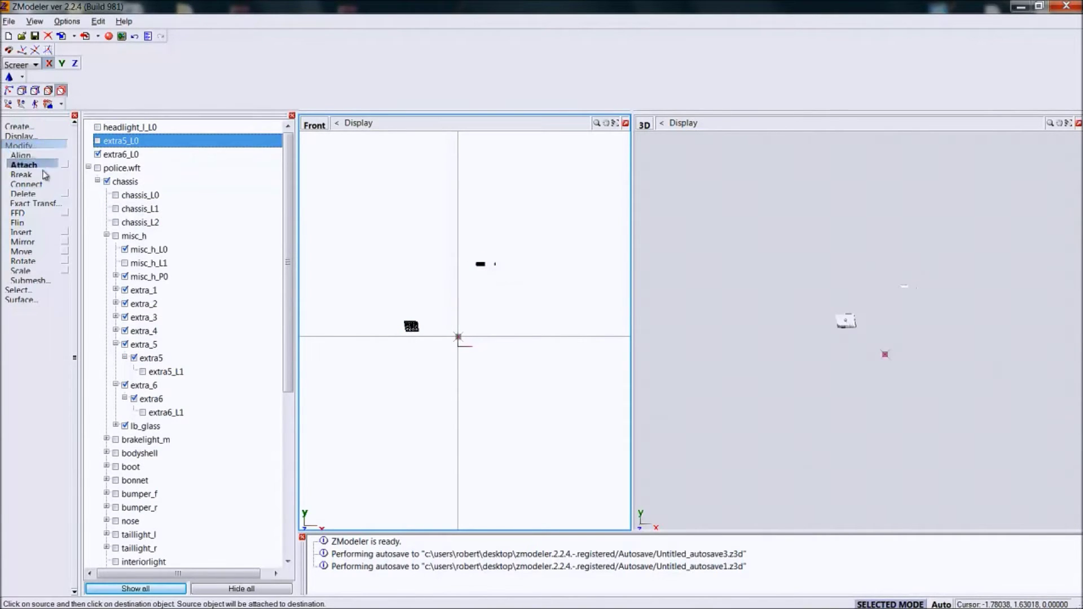
{"action": "left_click_drag", "start_coordinate": [129, 155], "coordinate": [169, 410]}
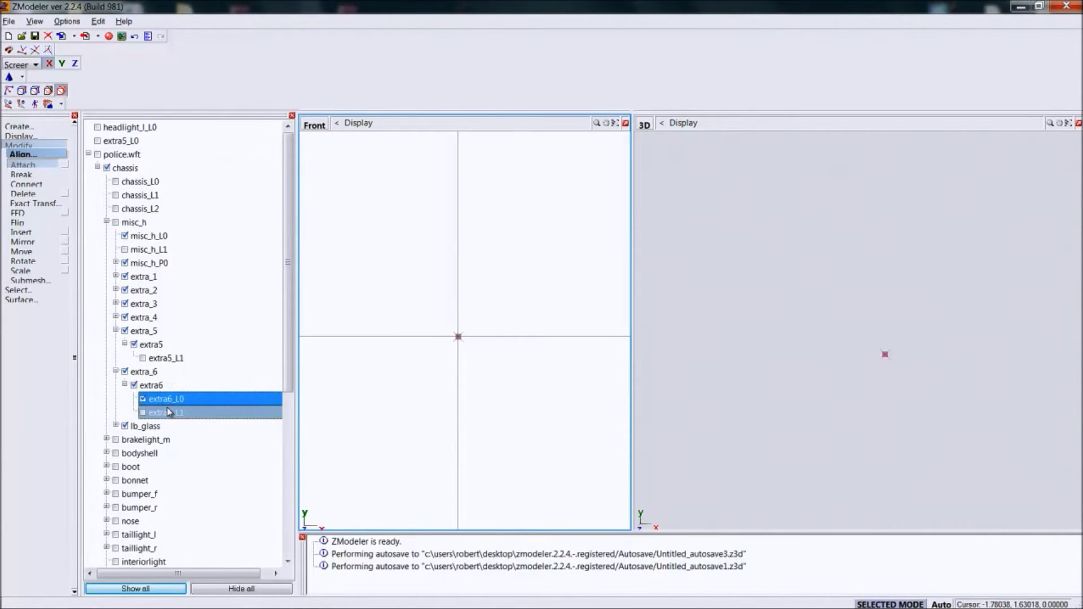
Step: Show extra5_L0 and headlight_l_L0 and attach headlight_l_L0 to extra5_L0
{"action": "left_click", "coordinate": [97, 141]}
{"action": "left_click", "coordinate": [97, 128]}
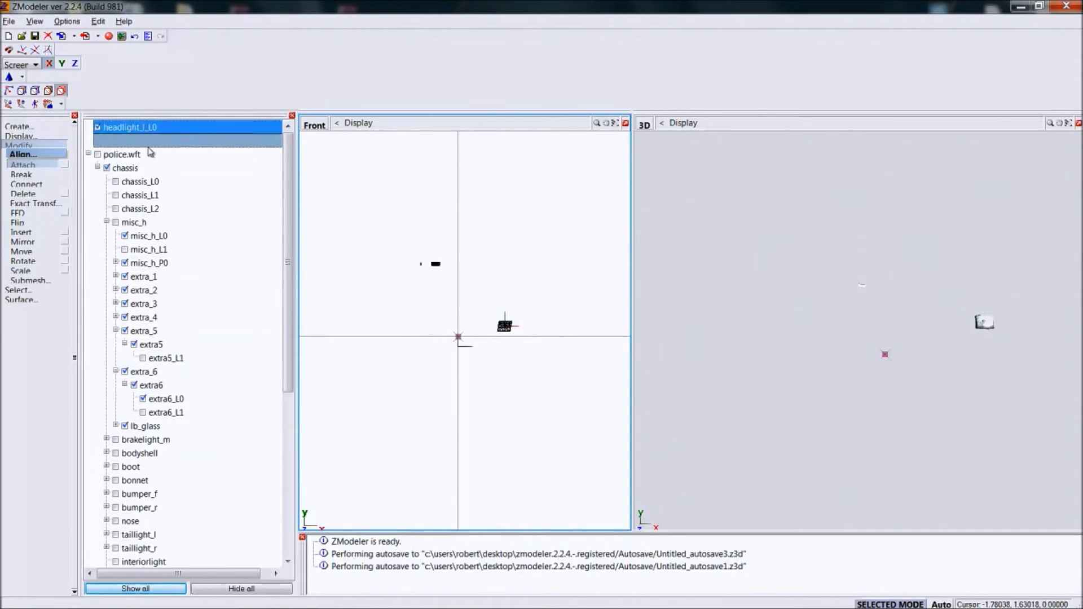
{"action": "left_click", "coordinate": [503, 326]}
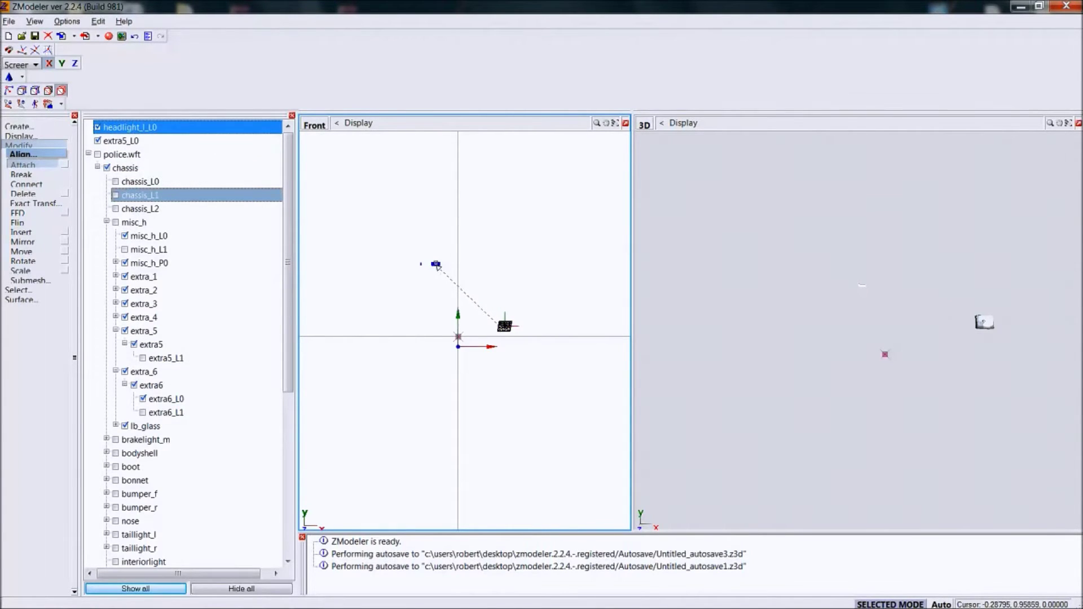
{"action": "left_click", "coordinate": [437, 265]}
Step: Return the combined extra5_L0 mesh to its place under extra5 in police.wft and collapse extra_4
{"action": "left_click_drag", "start_coordinate": [119, 125], "coordinate": [166, 369]}
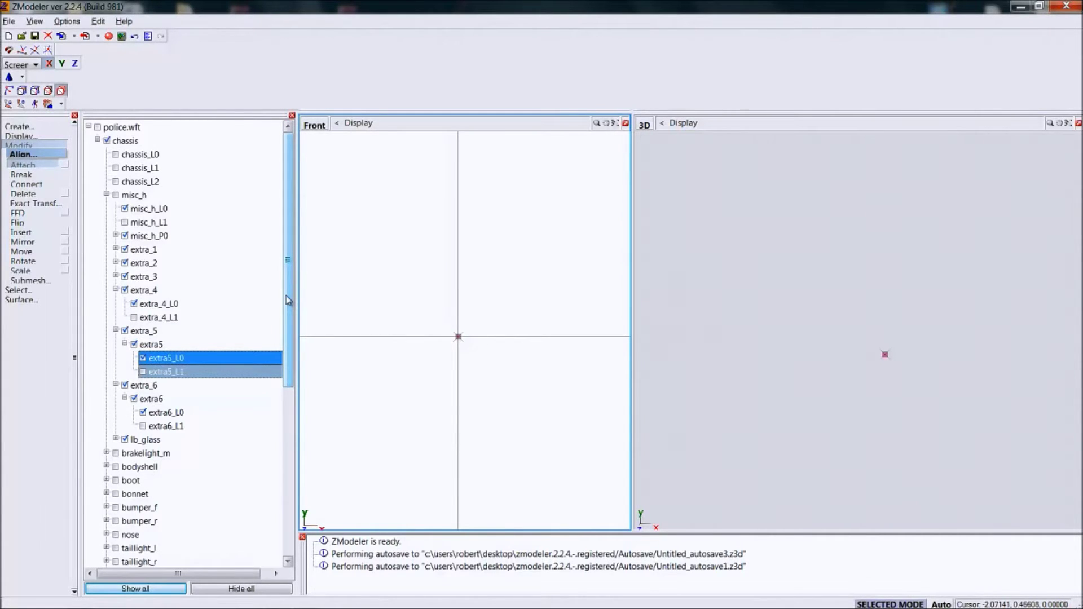
{"action": "mouse_move", "coordinate": [288, 300]}
{"action": "left_mouse_down"}
{"action": "mouse_move", "coordinate": [288, 492]}
{"action": "mouse_move", "coordinate": [290, 303]}
{"action": "left_mouse_up"}
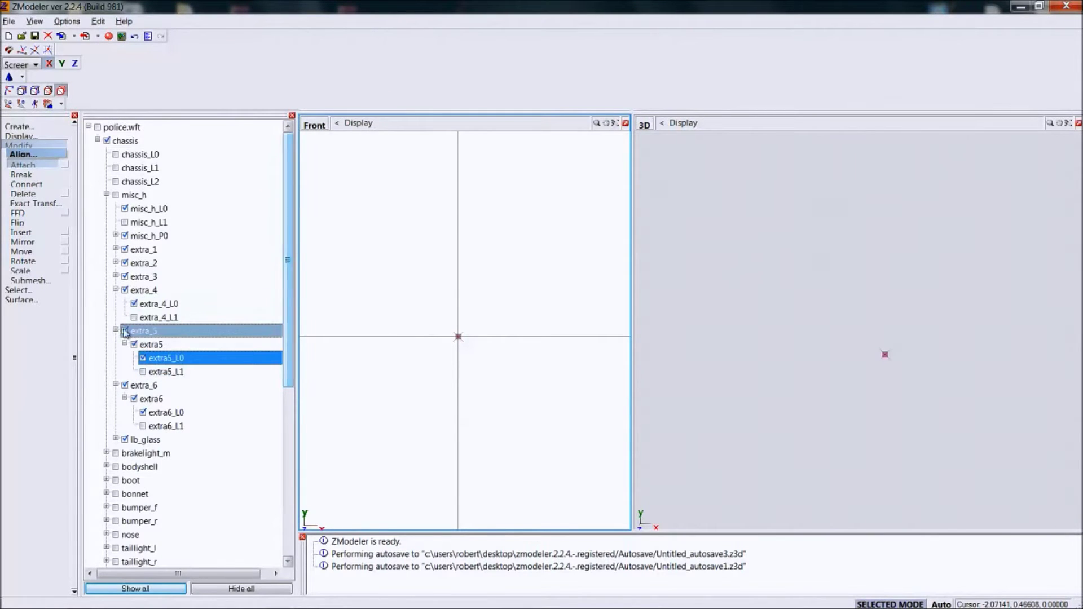
{"action": "left_click", "coordinate": [115, 290]}
Step: Expand taillight_l and taillight_r under chassis and show both of them together with police.wft
{"action": "scroll", "coordinate": [117, 315], "scroll_direction": "down", "scroll_amount": 4}
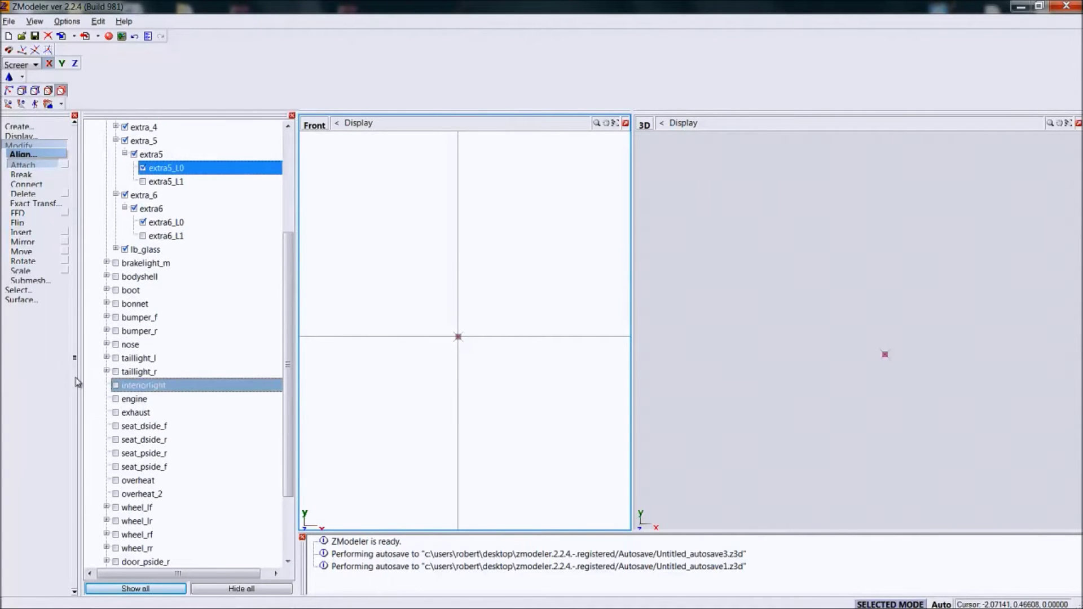
{"action": "left_click", "coordinate": [106, 359]}
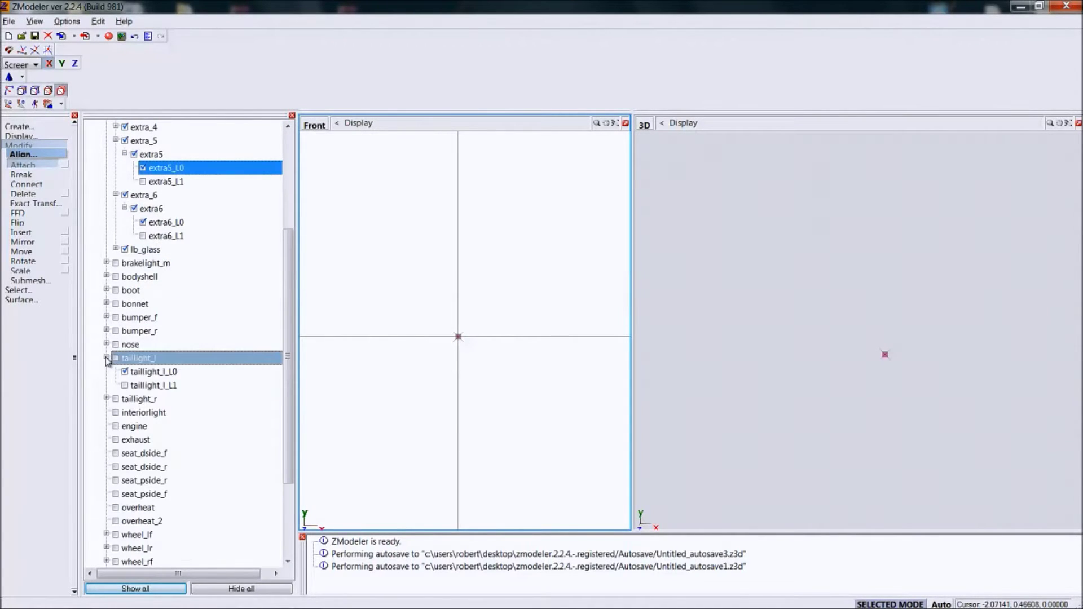
{"action": "left_click", "coordinate": [116, 359]}
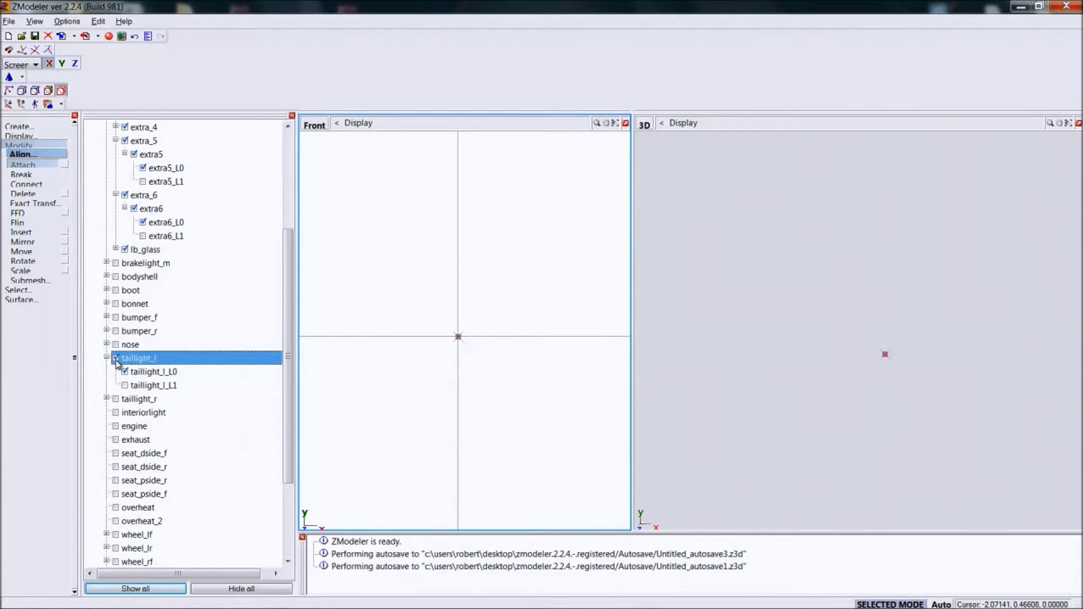
{"action": "left_click", "coordinate": [108, 399]}
{"action": "left_click", "coordinate": [118, 400]}
{"action": "scroll", "coordinate": [121, 344], "scroll_direction": "up", "scroll_amount": 4}
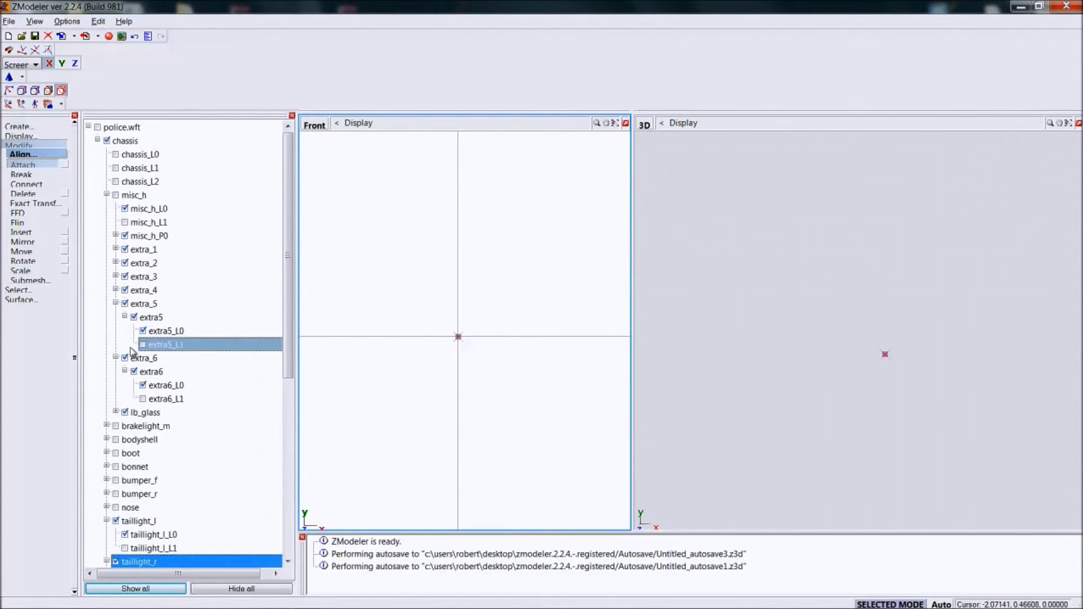
{"action": "left_click", "coordinate": [97, 127]}
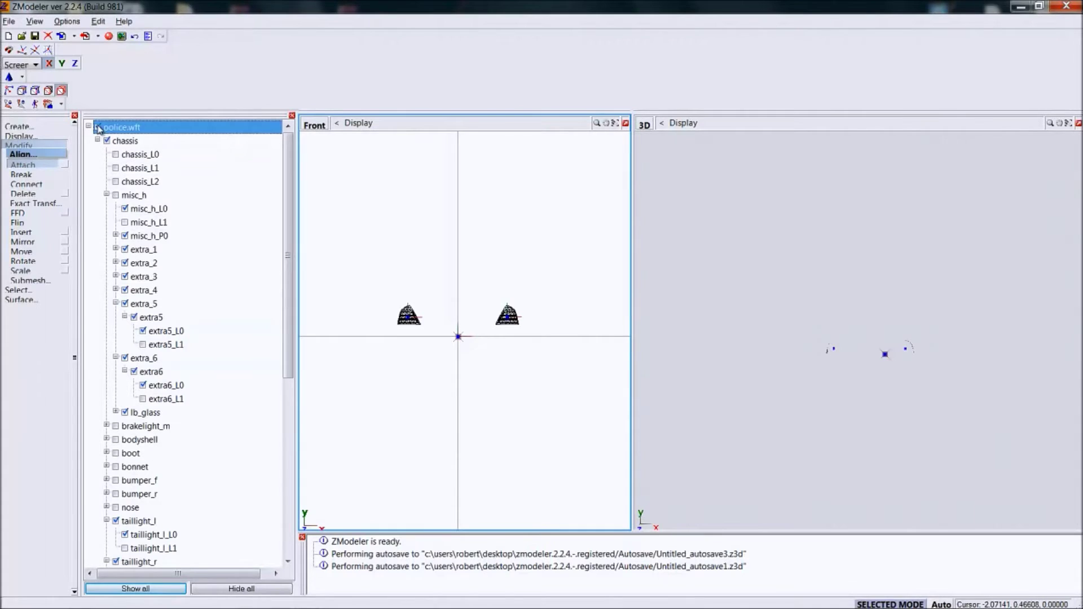
Step: Copy the left and right taillight meshes taillight_l_L0 and taillight_r_L0
{"action": "left_click", "coordinate": [25, 128]}
{"action": "left_click", "coordinate": [26, 137]}
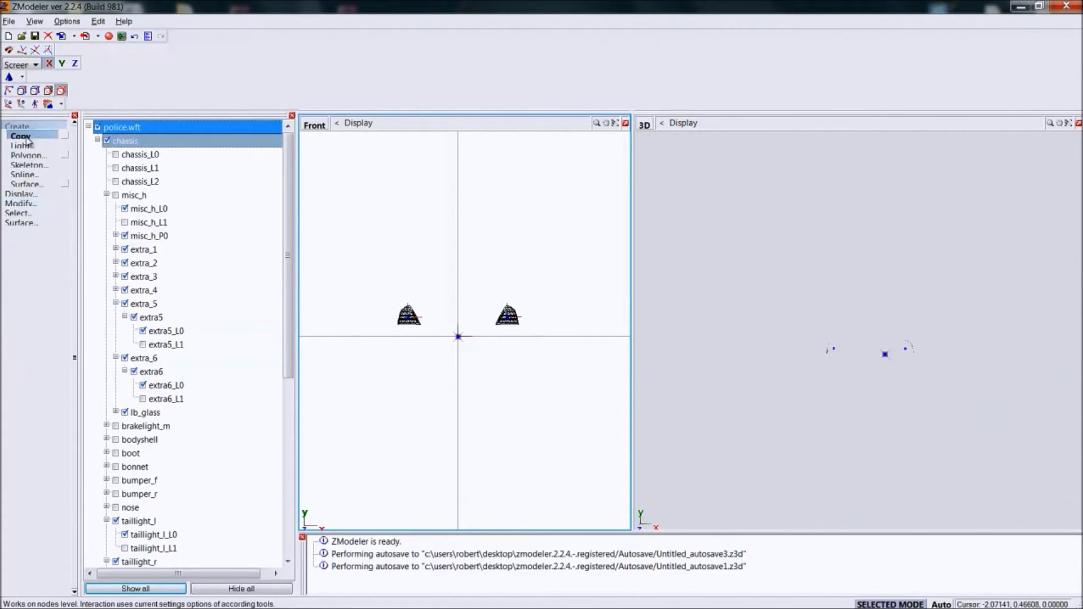
{"action": "left_click", "coordinate": [409, 322]}
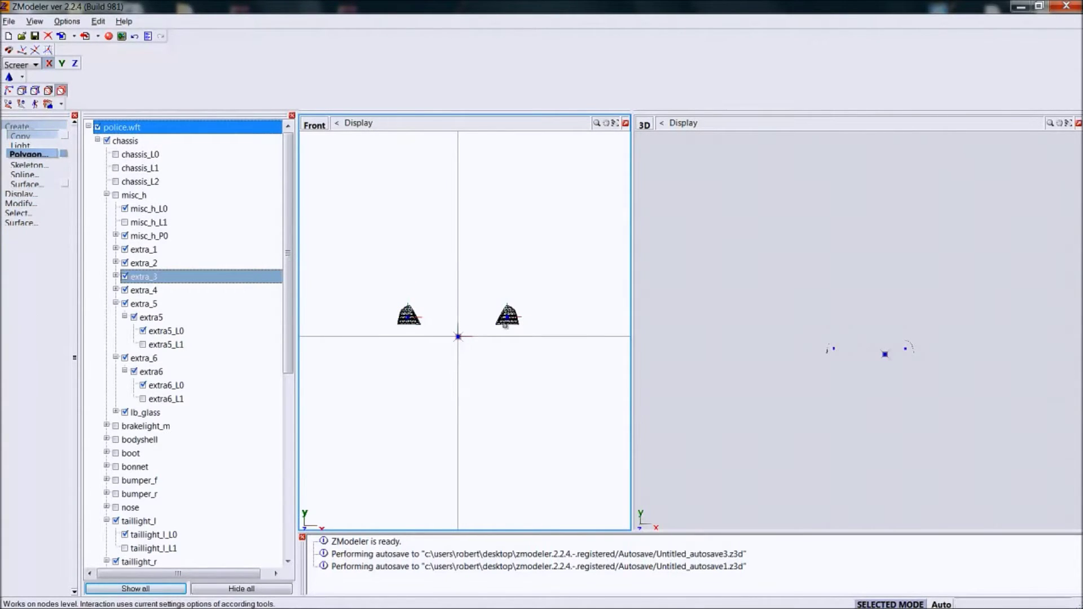
{"action": "left_click", "coordinate": [511, 322]}
Step: Move the copied taillight_l_L0 and taillight_r_L0 out of police.wft to the top level of the hierarchy and hide police.wft
{"action": "left_click_drag", "start_coordinate": [290, 327], "coordinate": [290, 406]}
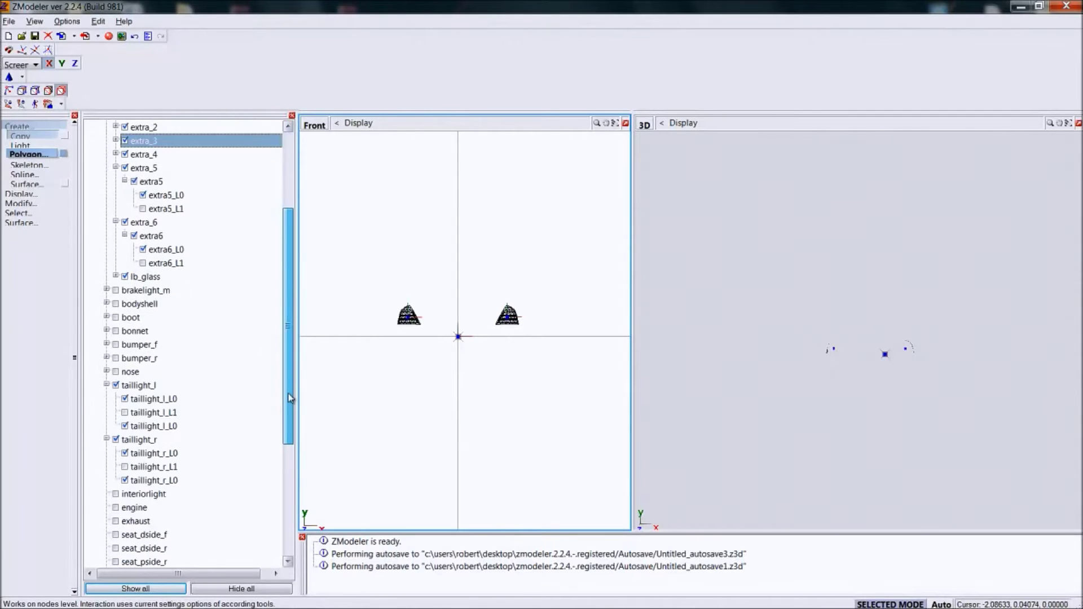
{"action": "left_click", "coordinate": [146, 424]}
{"action": "left_click_drag", "start_coordinate": [145, 428], "coordinate": [100, 123]}
{"action": "scroll", "coordinate": [335, 275], "scroll_direction": "up", "scroll_amount": 4}
{"action": "scroll", "coordinate": [171, 335], "scroll_direction": "down", "scroll_amount": 6}
{"action": "left_click_drag", "start_coordinate": [146, 373], "coordinate": [132, 136]}
{"action": "scroll", "coordinate": [344, 310], "scroll_direction": "up", "scroll_amount": 6}
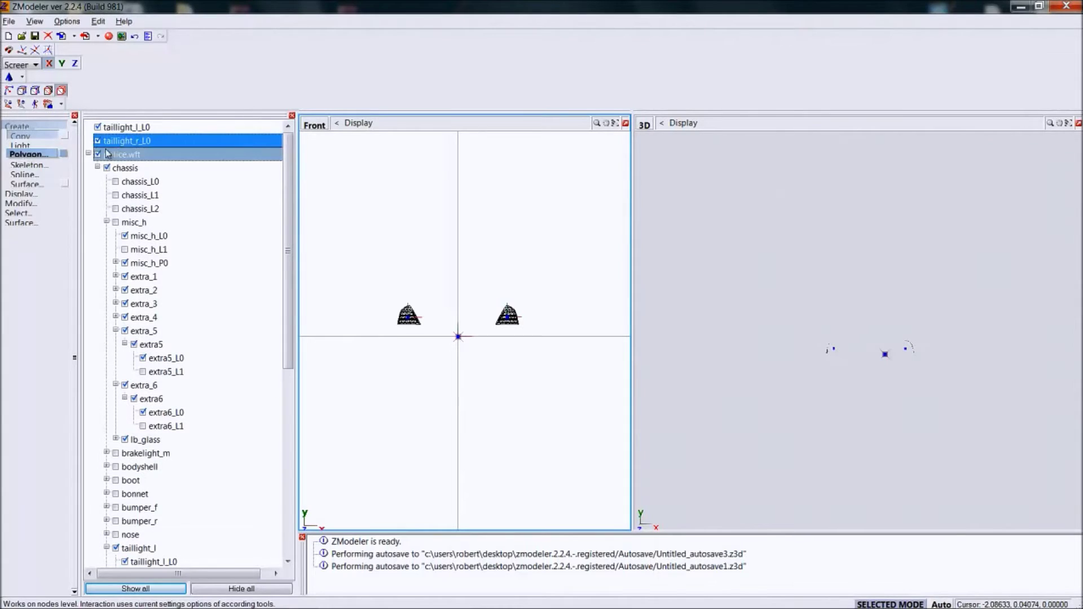
{"action": "left_click", "coordinate": [99, 155]}
Step: Select all polygons of both taillight copies with Quadr selection
{"action": "left_click", "coordinate": [18, 212]}
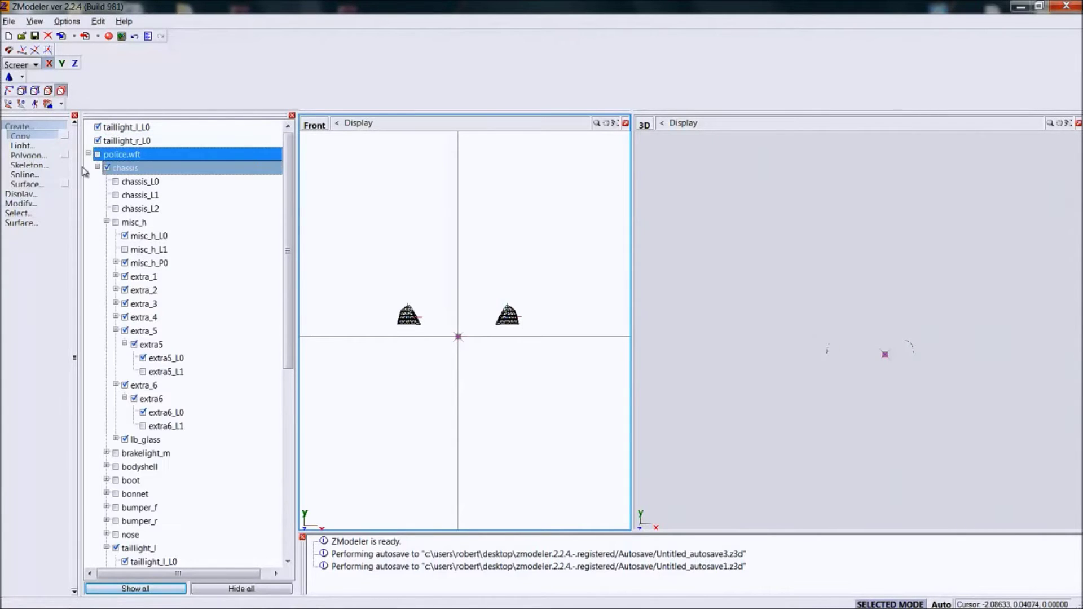
{"action": "left_click", "coordinate": [23, 280]}
{"action": "right_click_drag", "start_coordinate": [345, 286], "coordinate": [434, 345]}
{"action": "right_click_drag", "start_coordinate": [488, 290], "coordinate": [548, 342]}
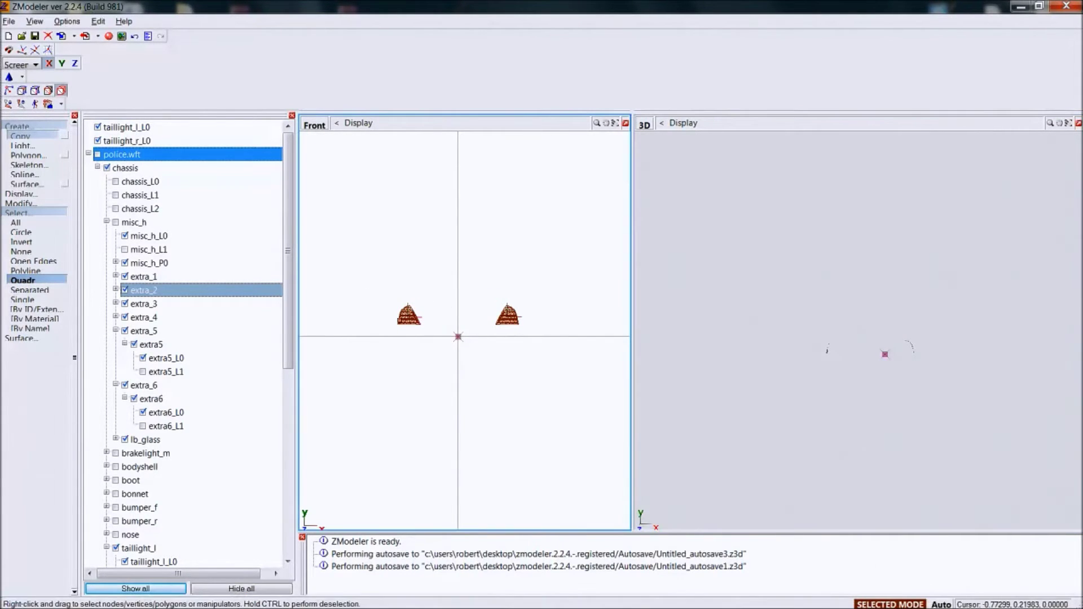
Step: In the Left view, show police.wft for reference and move the selected taillight copies slightly rearward, just off the original taillights
{"action": "left_click", "coordinate": [314, 124]}
{"action": "left_click", "coordinate": [323, 163]}
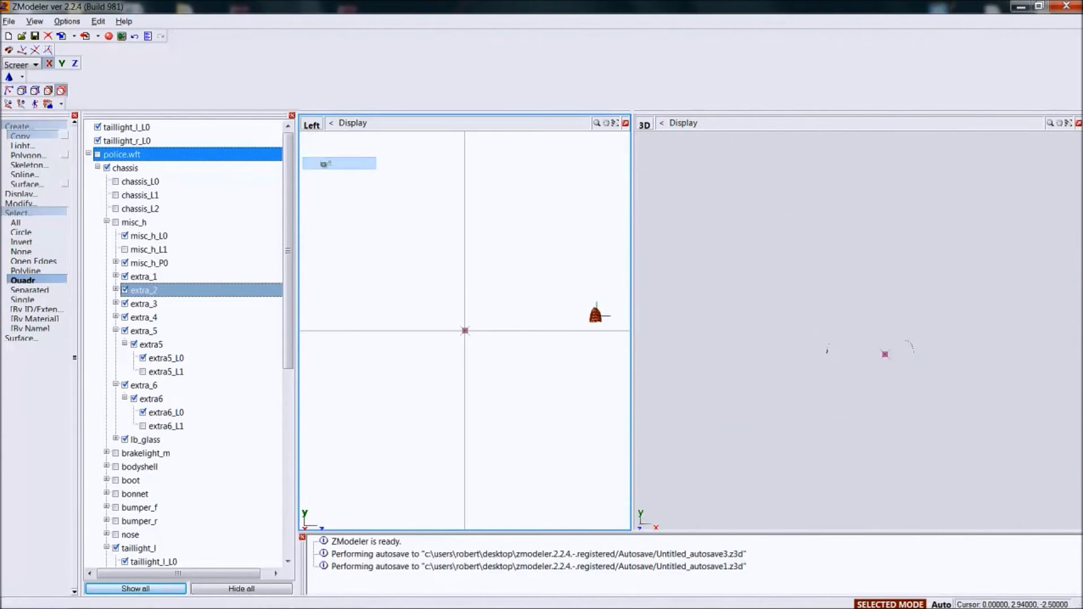
{"action": "scroll", "coordinate": [587, 326], "scroll_direction": "up", "scroll_amount": 5}
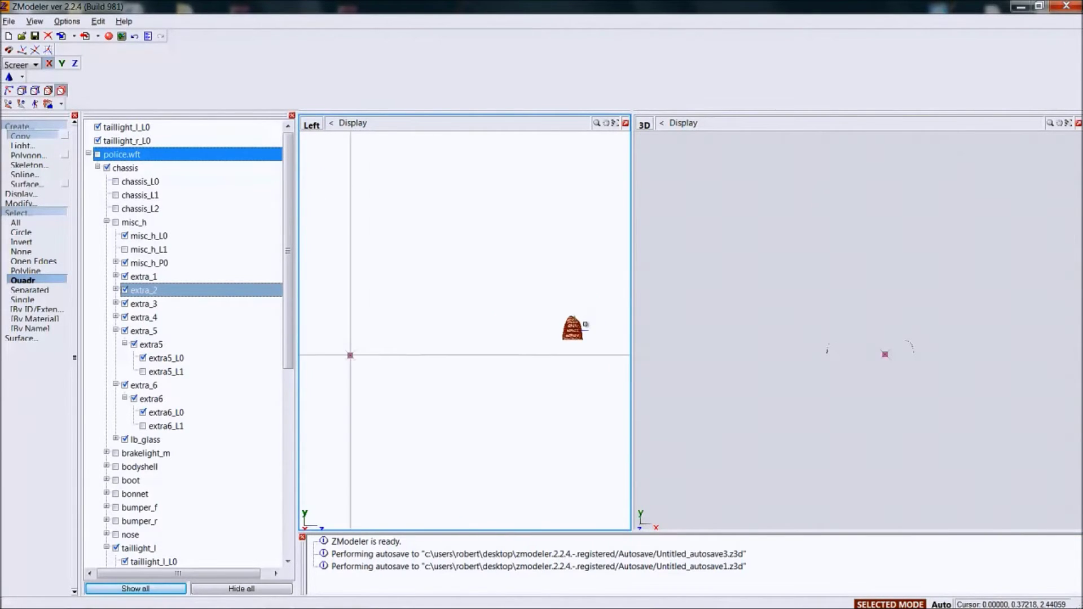
{"action": "scroll", "coordinate": [578, 329], "scroll_direction": "up", "scroll_amount": 3}
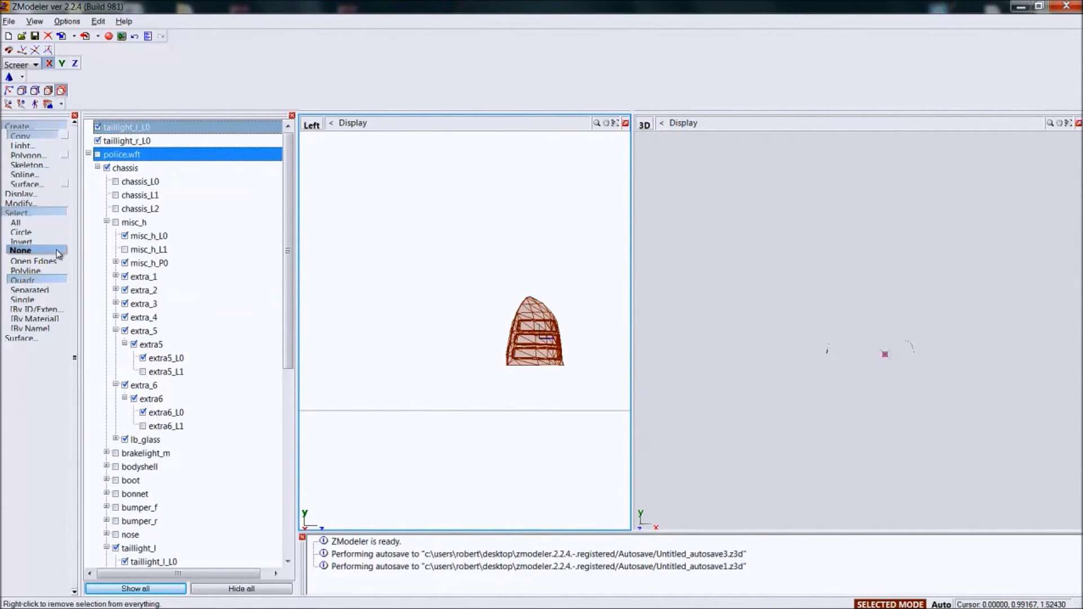
{"action": "left_click", "coordinate": [20, 203]}
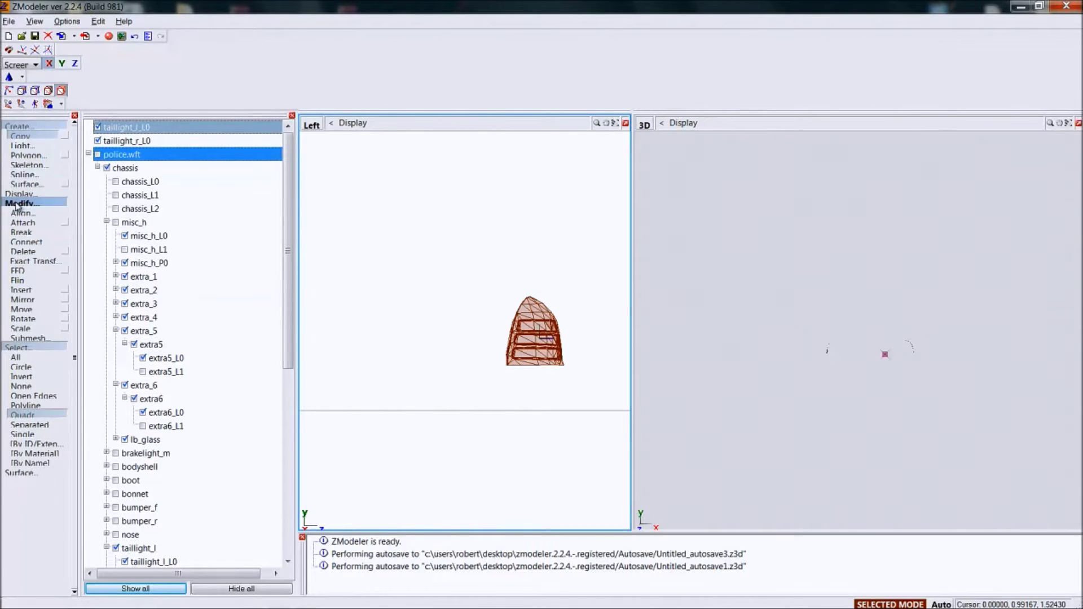
{"action": "left_click", "coordinate": [23, 307]}
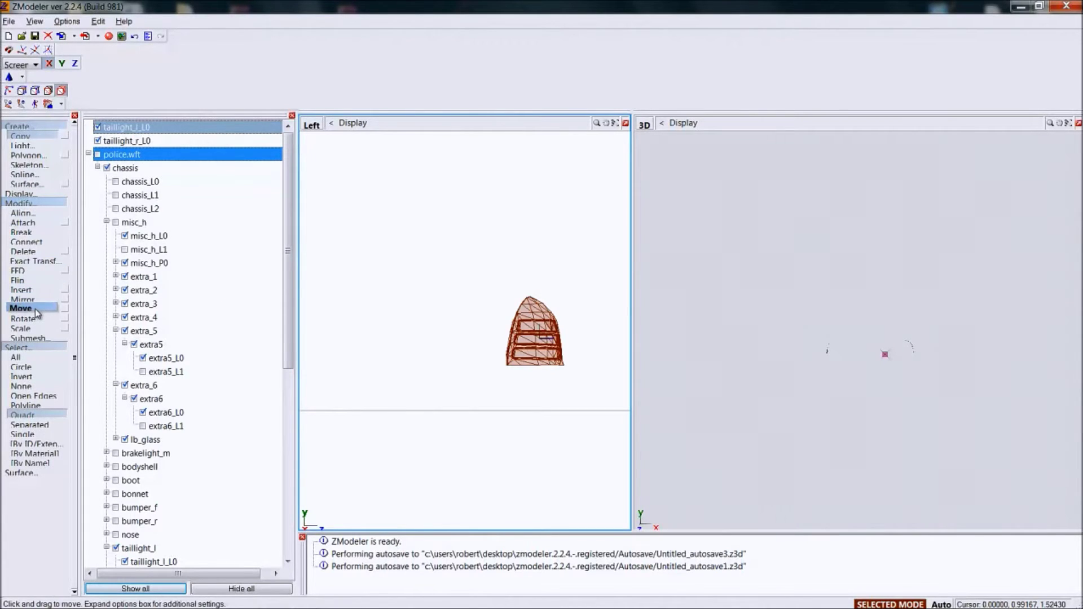
{"action": "left_click", "coordinate": [97, 155]}
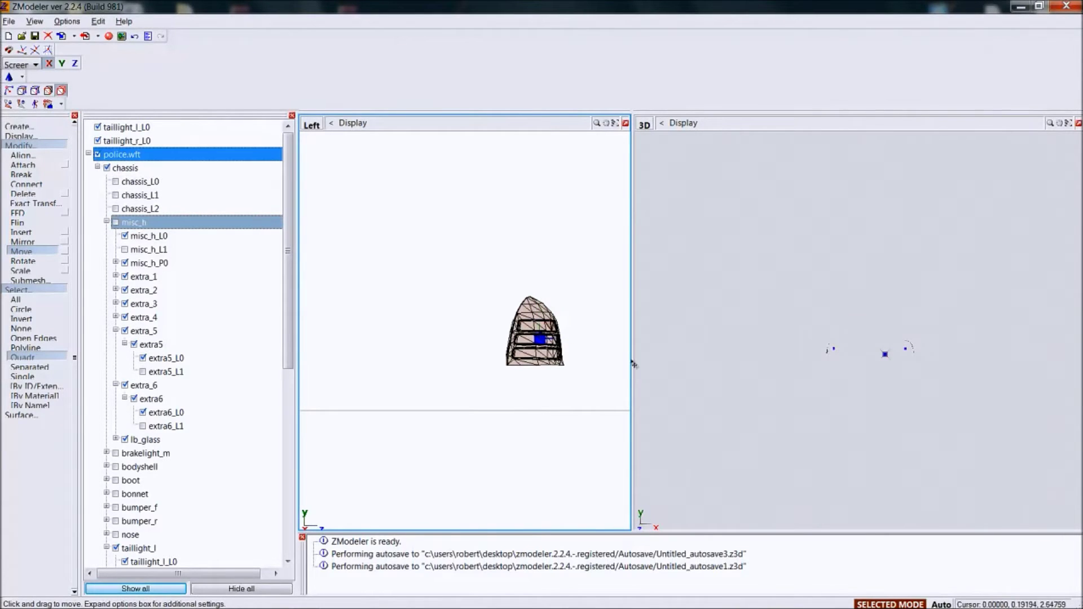
{"action": "scroll", "coordinate": [563, 337], "scroll_direction": "up", "scroll_amount": 2}
{"action": "scroll", "coordinate": [562, 338], "scroll_direction": "up", "scroll_amount": 6}
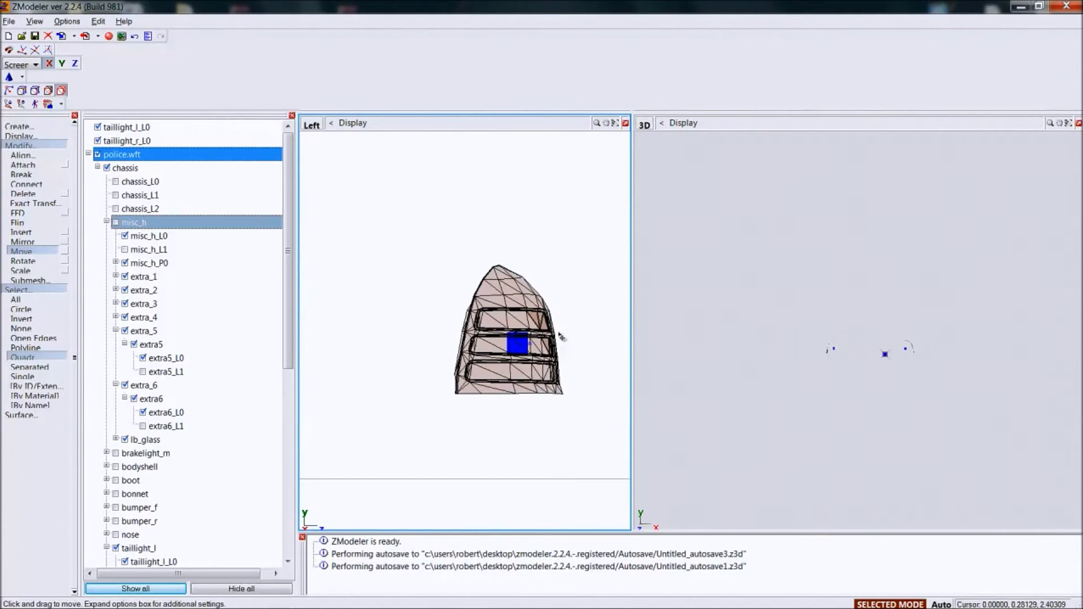
{"action": "left_click_drag", "start_coordinate": [535, 259], "coordinate": [543, 258]}
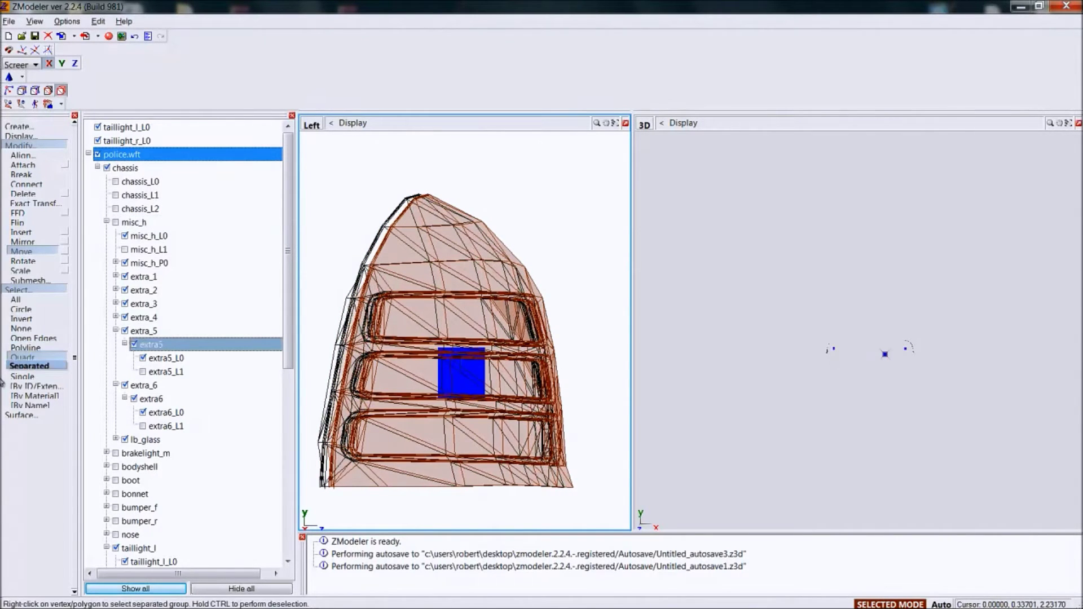
Step: Clear the polygon selection and hide police.wft so only the taillight copies are shown
{"action": "left_click", "coordinate": [21, 329]}
{"action": "left_click", "coordinate": [524, 230]}
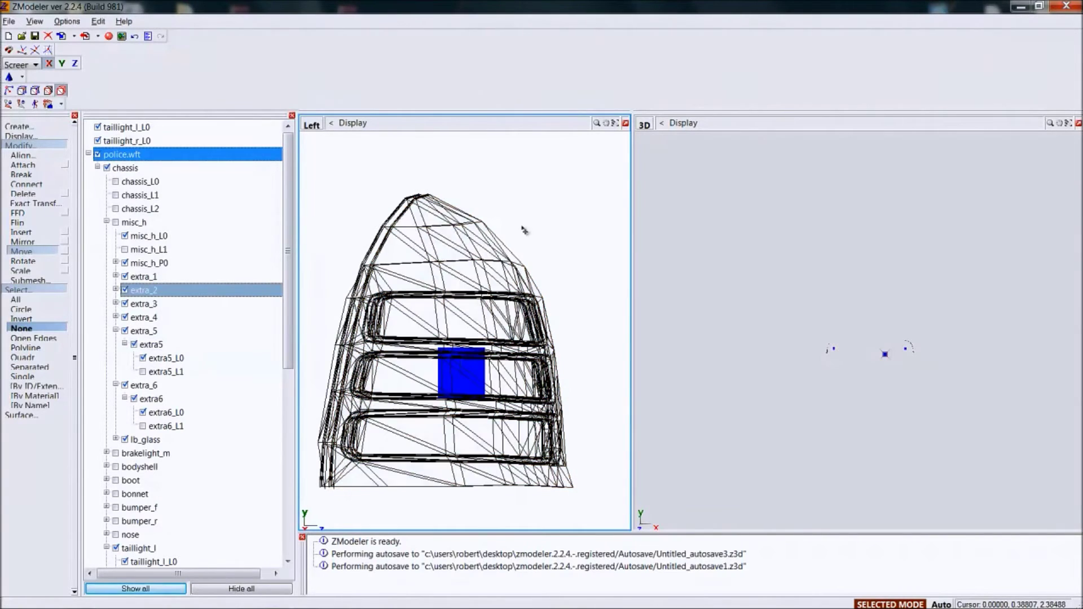
{"action": "left_click", "coordinate": [97, 157]}
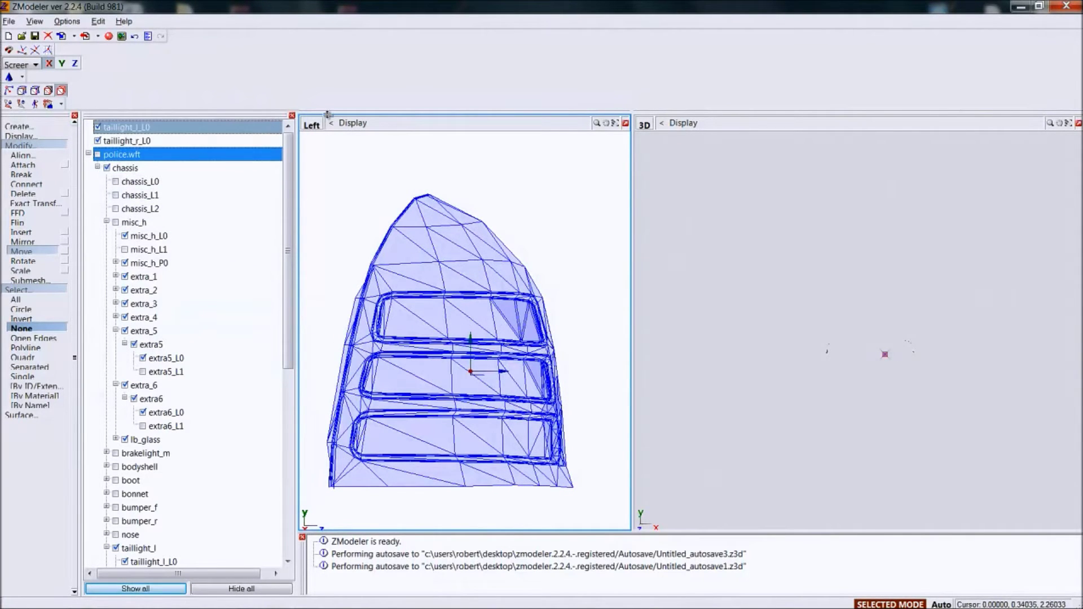
Step: Switch the wireframe viewport to the Back view and move extra5_L0 and extra6_L0 out of police.wft to the top level
{"action": "left_click", "coordinate": [310, 126]}
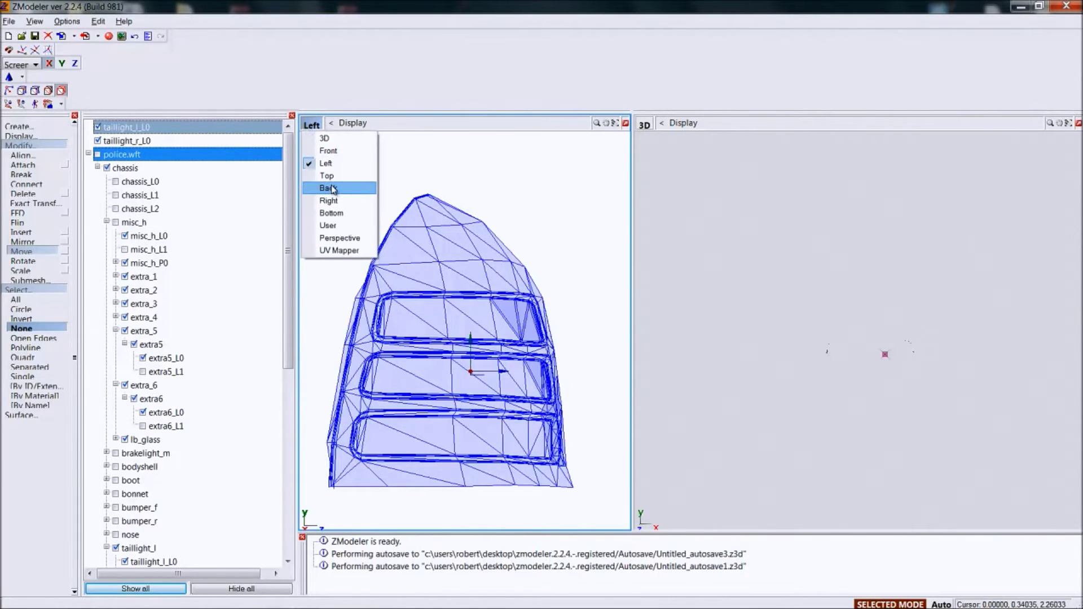
{"action": "left_click", "coordinate": [326, 188]}
{"action": "scroll", "coordinate": [561, 334], "scroll_direction": "up", "scroll_amount": 3}
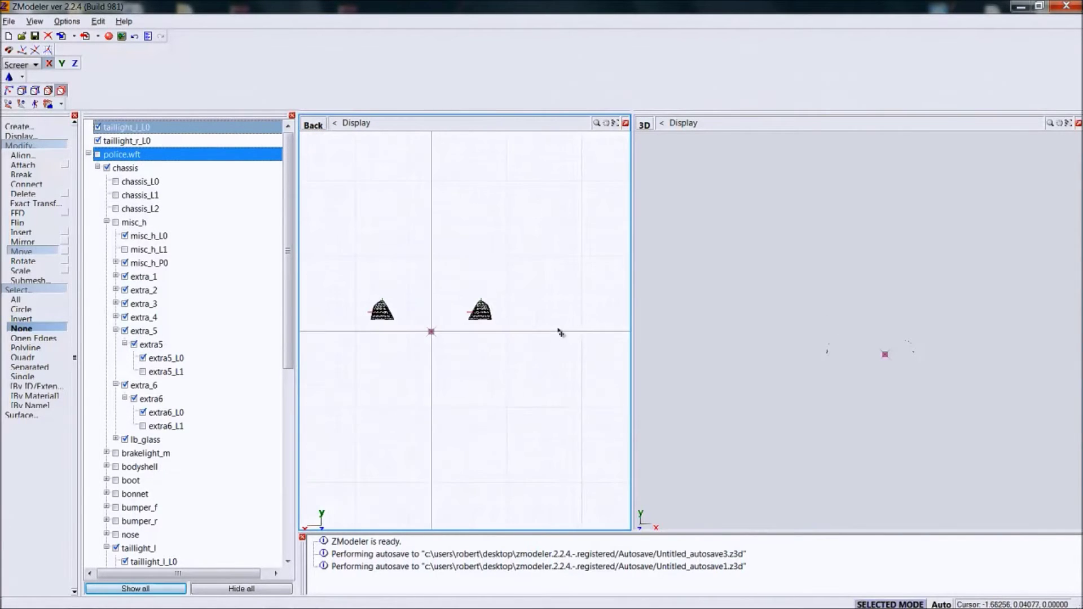
{"action": "left_click_drag", "start_coordinate": [161, 358], "coordinate": [129, 154]}
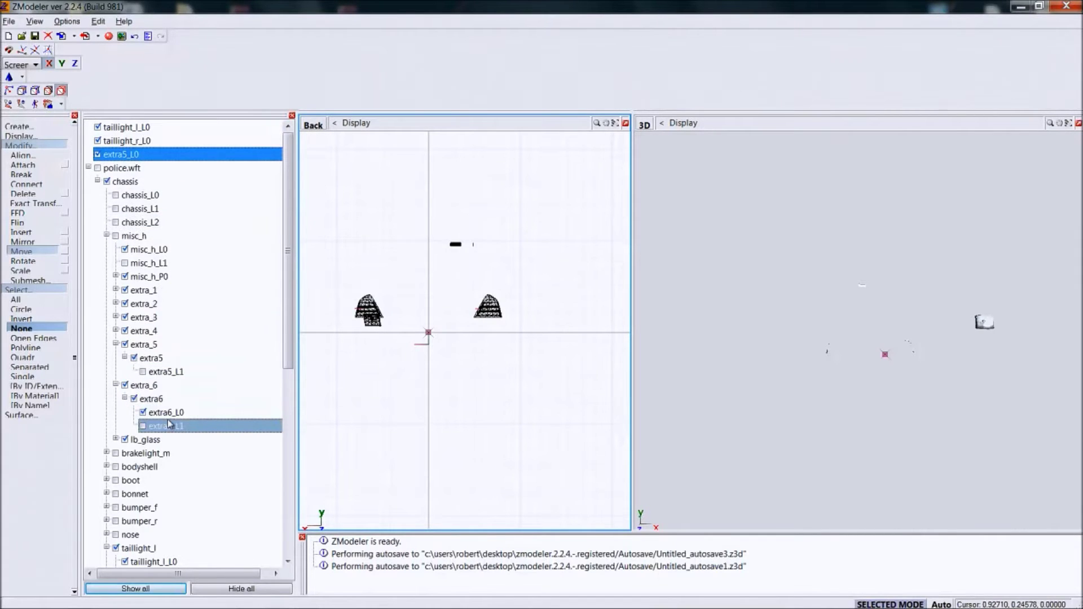
{"action": "left_click_drag", "start_coordinate": [166, 412], "coordinate": [111, 163]}
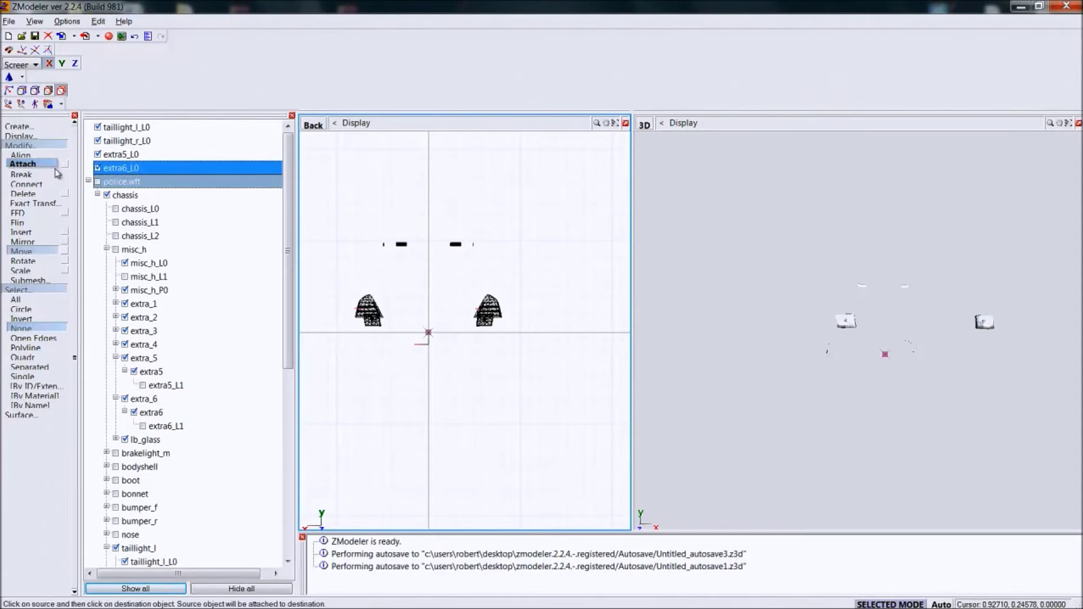
Step: Try to attach taillight_r_L0 to extra6_L0 with all four meshes shown
{"action": "left_click", "coordinate": [23, 165]}
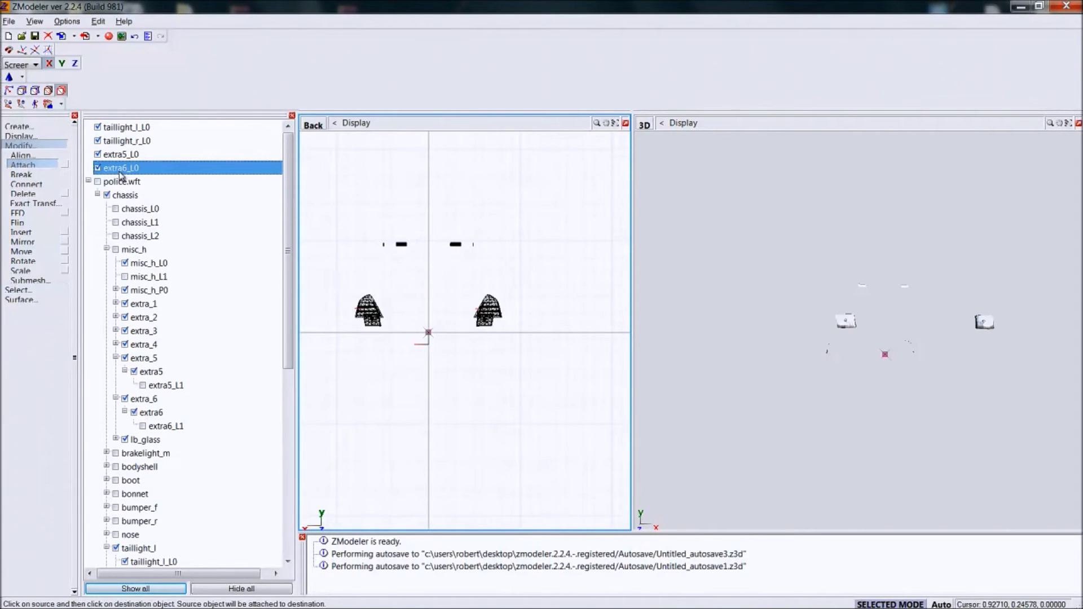
{"action": "left_click", "coordinate": [134, 250]}
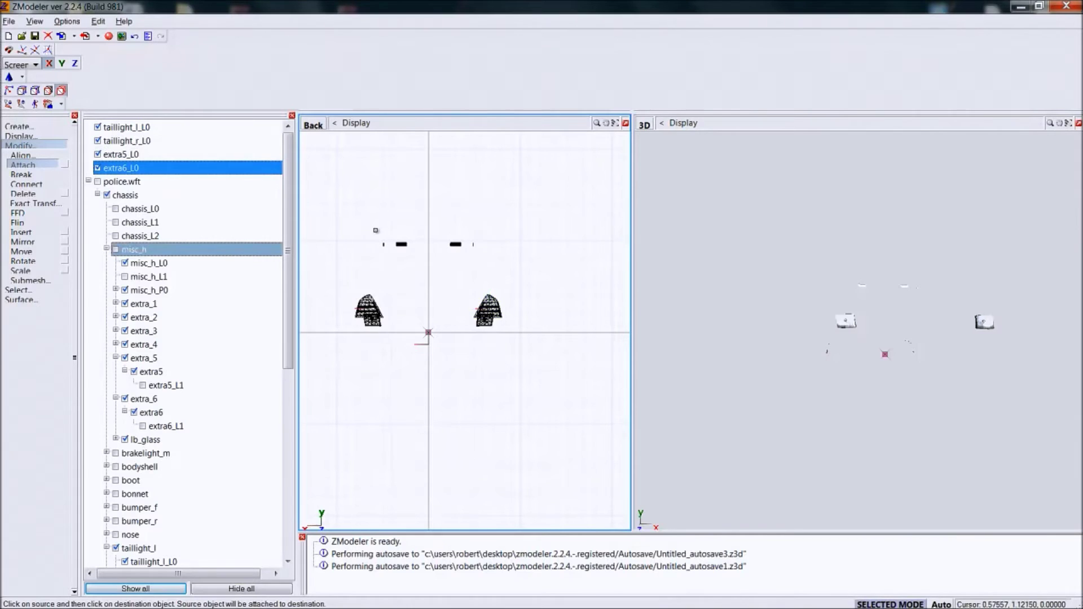
{"action": "left_click", "coordinate": [488, 310]}
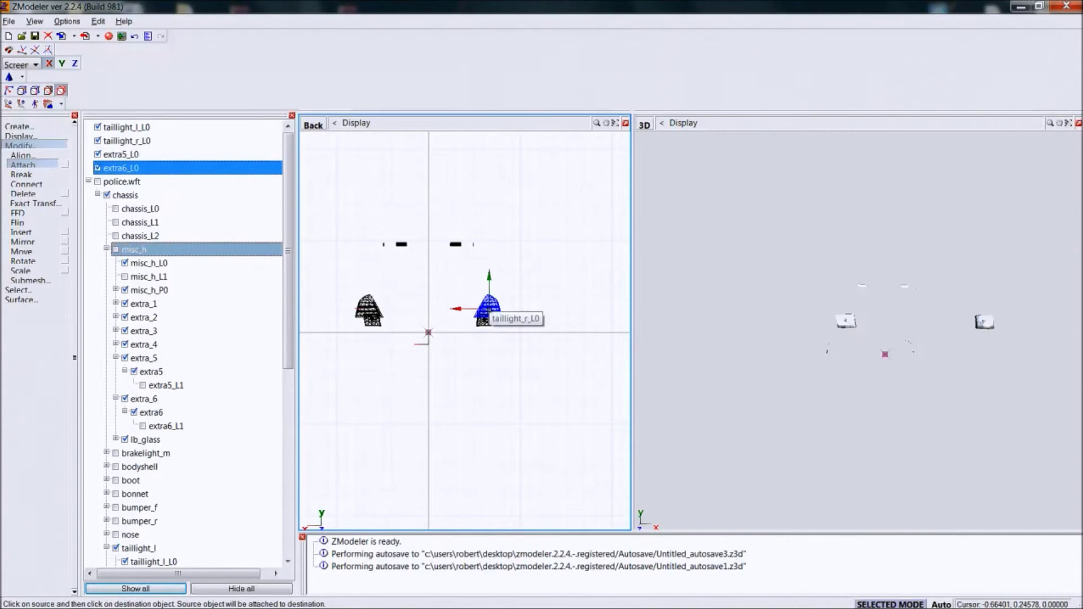
{"action": "left_click", "coordinate": [405, 236]}
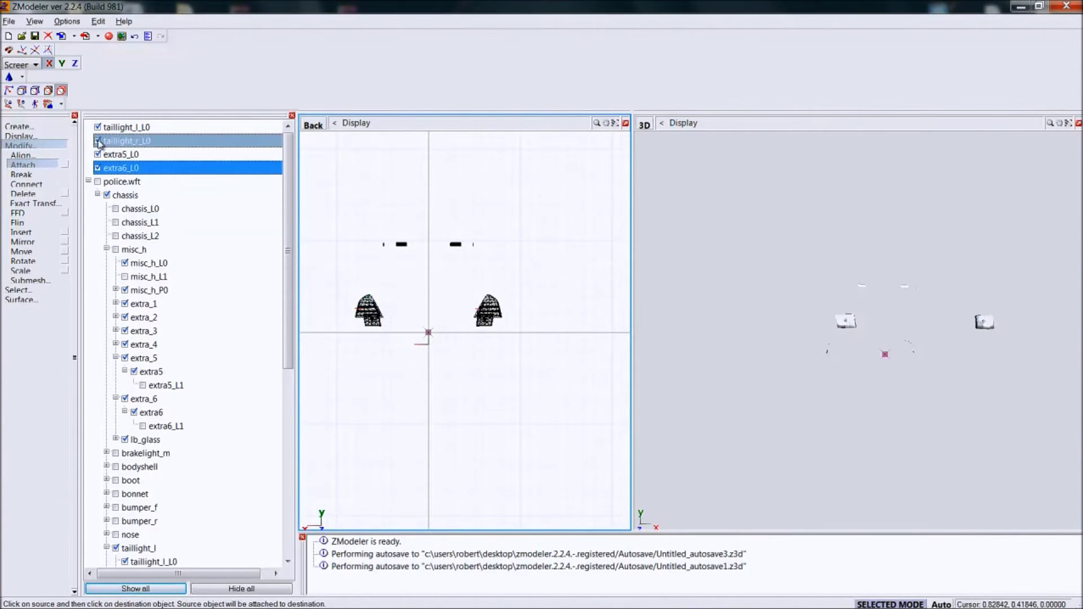
Step: Hide taillight_r_L0 and extra6_L0 and attach taillight_l_L0 to extra5_L0
{"action": "left_click", "coordinate": [98, 142]}
{"action": "left_click", "coordinate": [101, 168]}
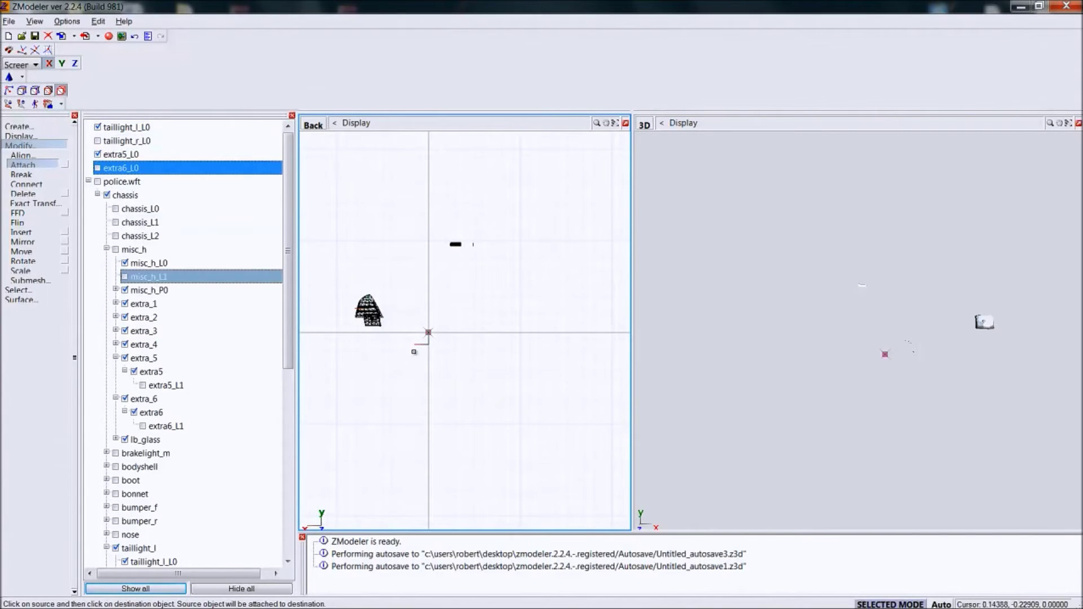
{"action": "left_click", "coordinate": [369, 310]}
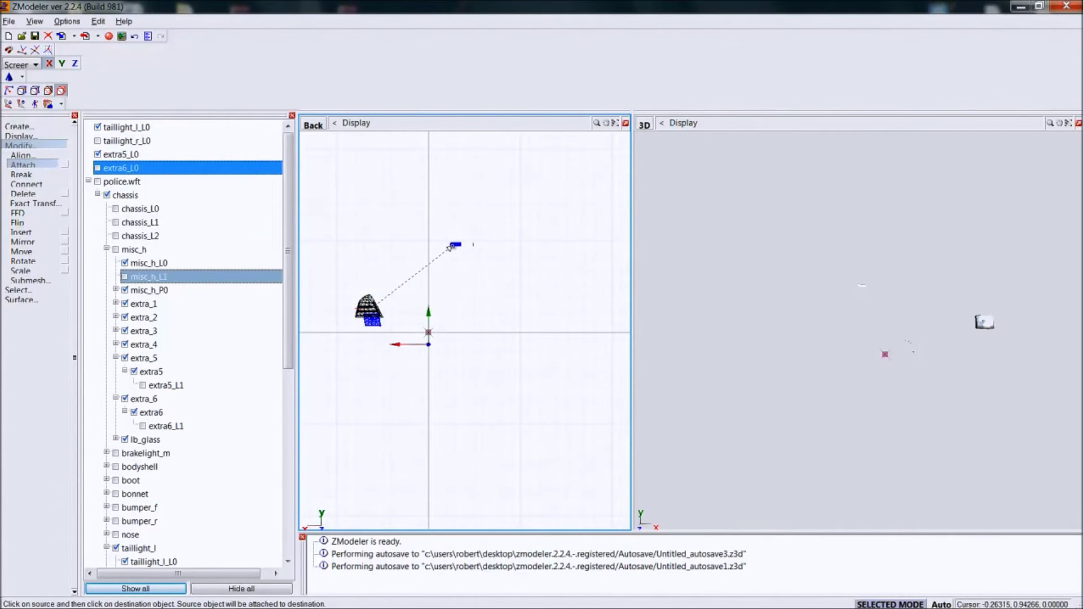
{"action": "left_click", "coordinate": [456, 244]}
Step: Hide extra5_L0, attach taillight_r_L0 to extra6_L0 with both of them shown, and show extra5_L0 again
{"action": "left_click", "coordinate": [98, 141]}
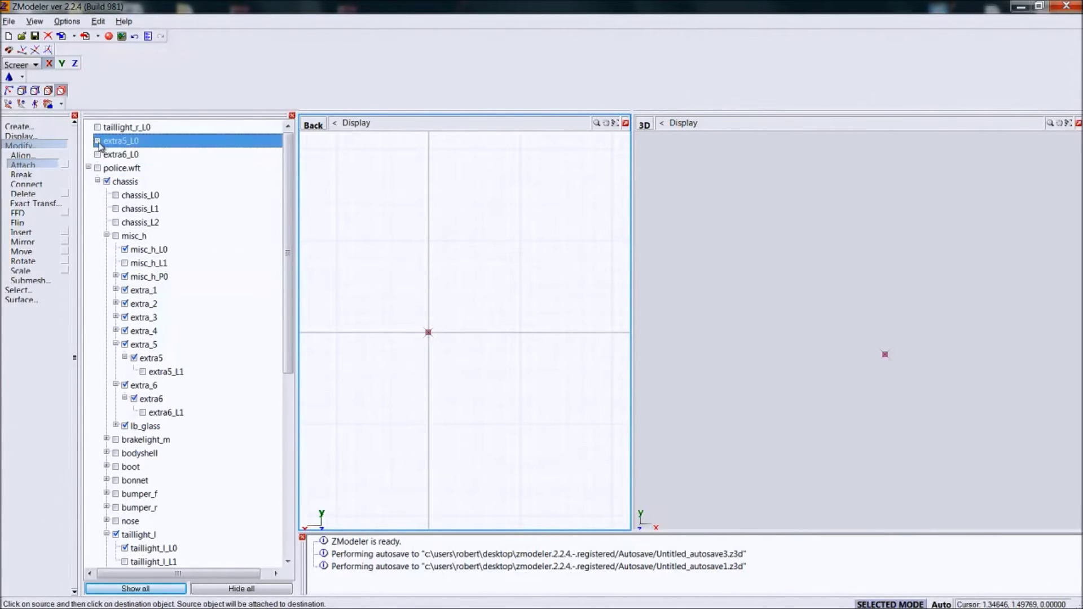
{"action": "left_click", "coordinate": [98, 154]}
{"action": "left_click", "coordinate": [103, 127]}
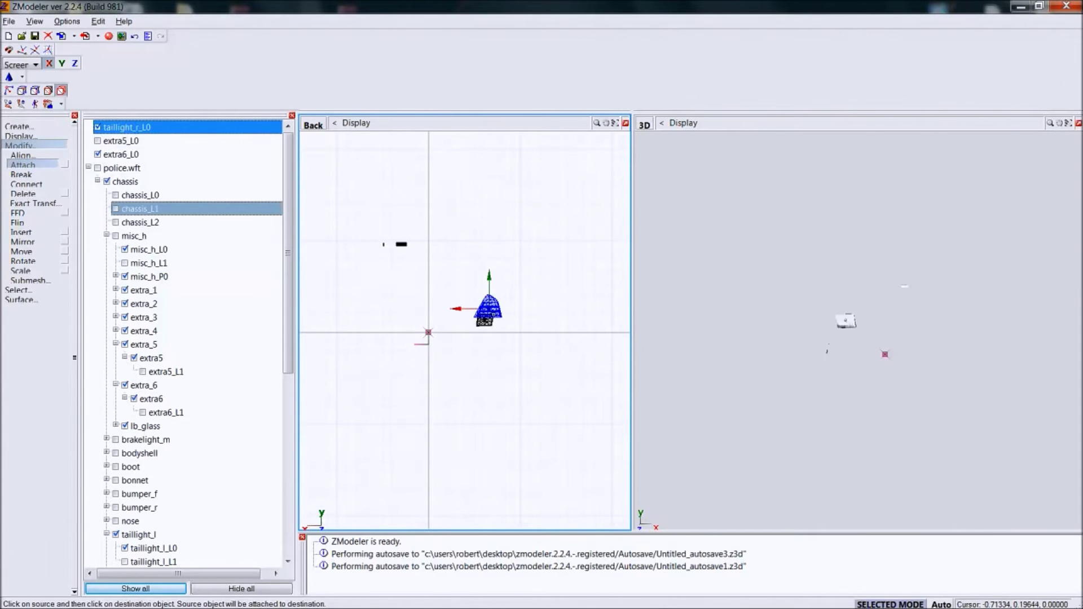
{"action": "left_click", "coordinate": [401, 244]}
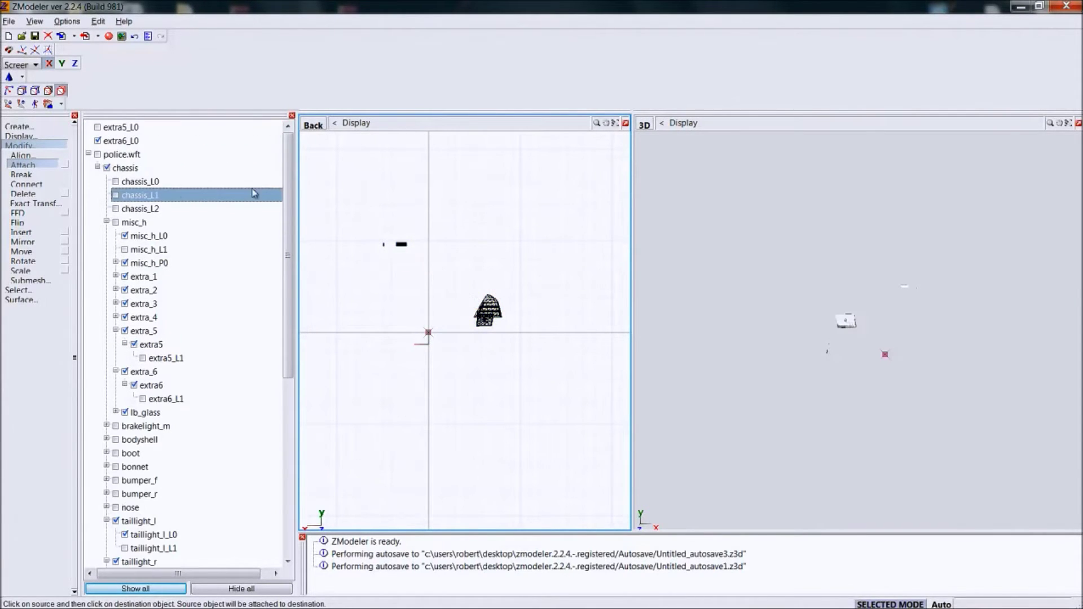
{"action": "left_click", "coordinate": [99, 128]}
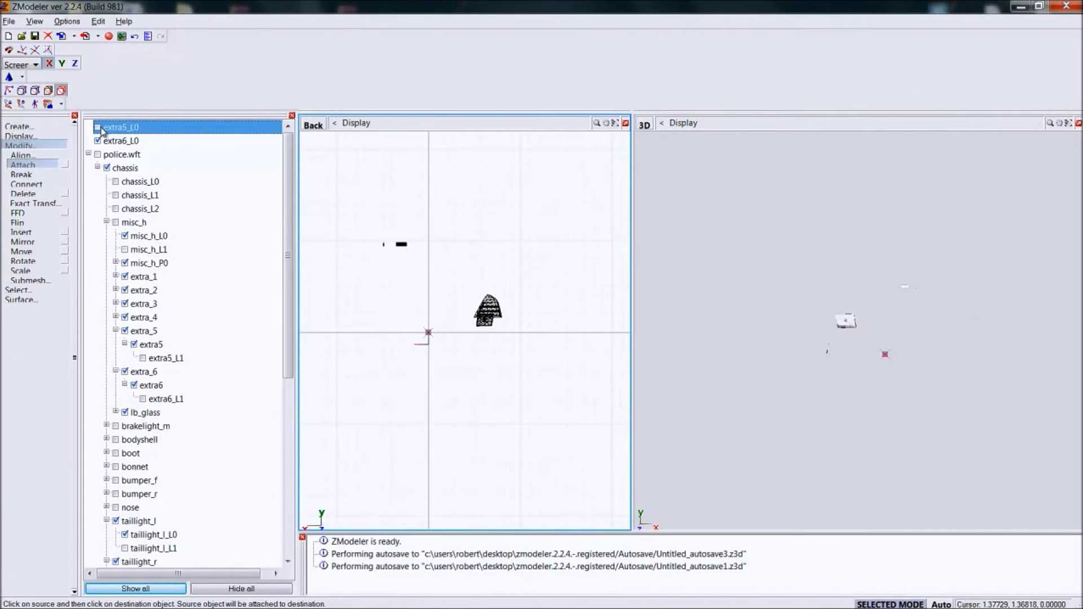
Step: Show extra5_L0 and extra6_L0 together to check the attached lights, and hide both meshes
{"action": "left_click", "coordinate": [100, 128]}
{"action": "left_click", "coordinate": [110, 136]}
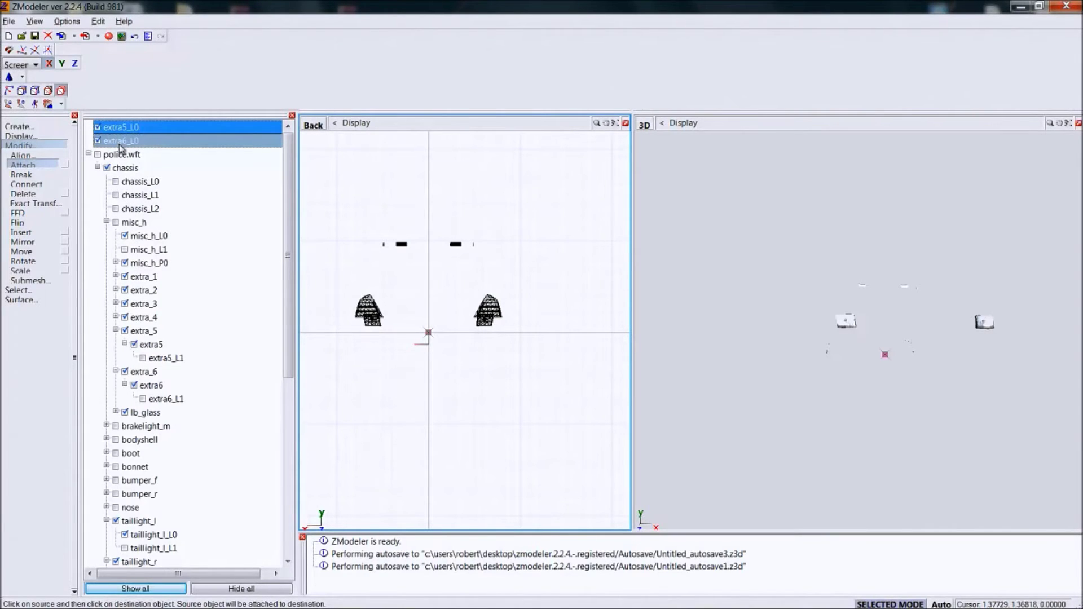
{"action": "left_click", "coordinate": [151, 154]}
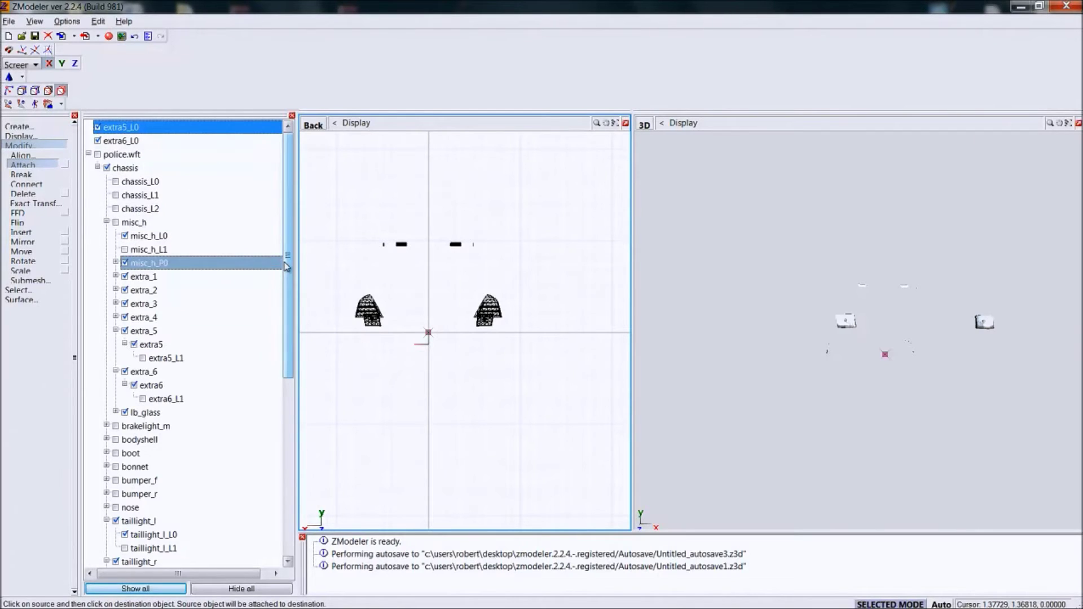
{"action": "left_click_drag", "start_coordinate": [286, 267], "coordinate": [315, 262]}
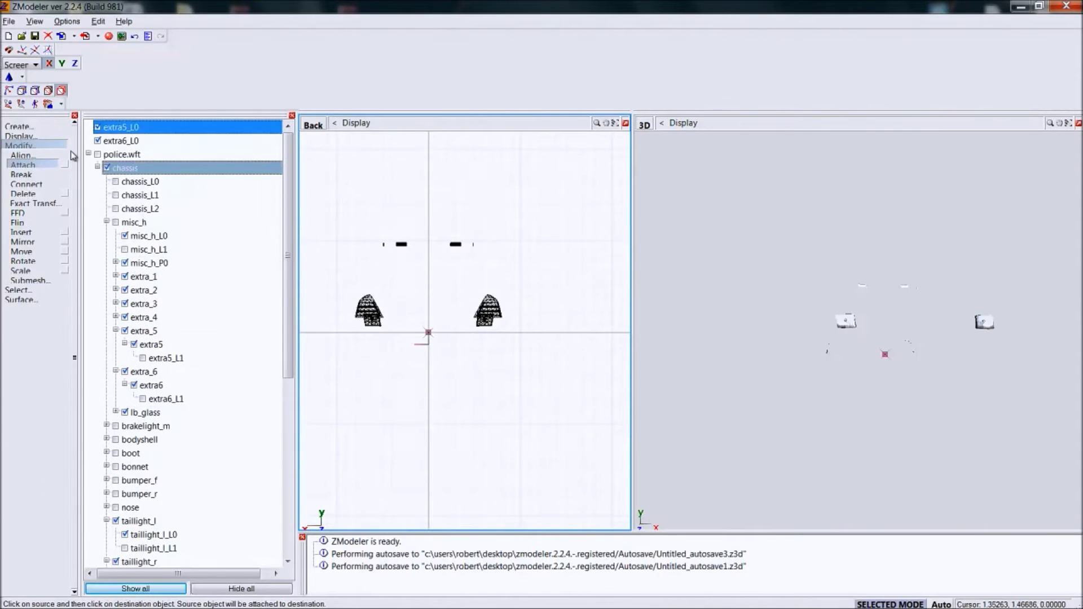
{"action": "left_click", "coordinate": [97, 141]}
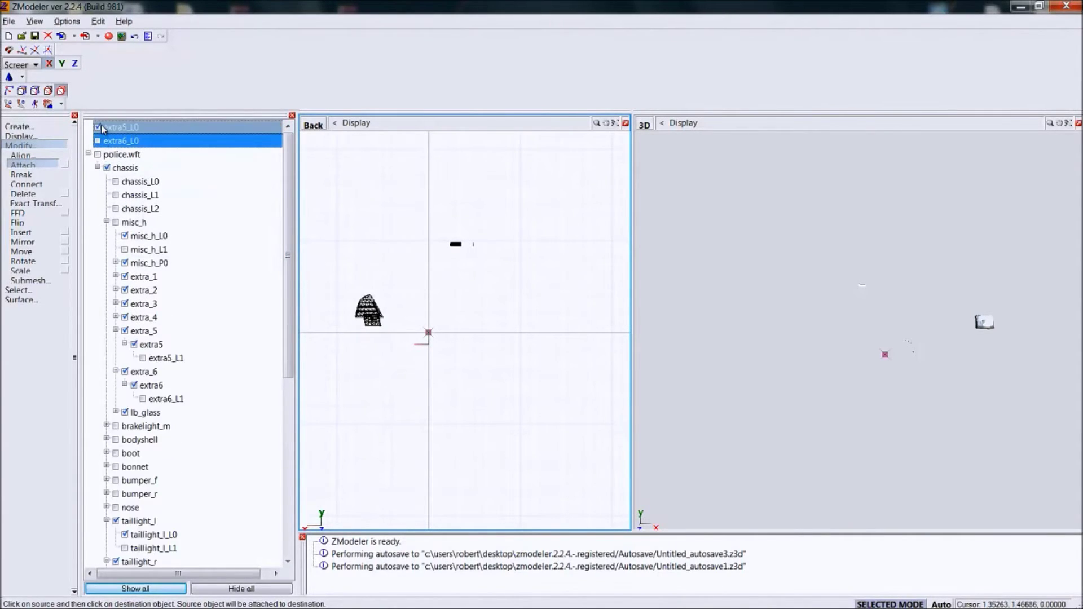
{"action": "left_click", "coordinate": [98, 127]}
Step: Hide taillight_l and taillight_r under police.wft and collapse both of their branches
{"action": "scroll", "coordinate": [138, 383], "scroll_direction": "down", "scroll_amount": 6}
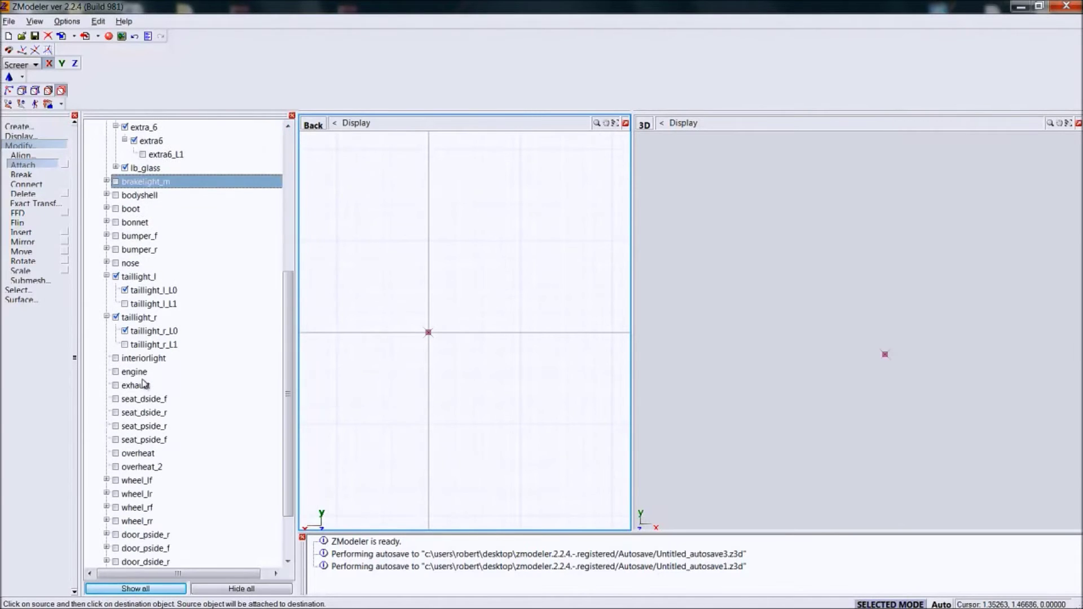
{"action": "left_click", "coordinate": [116, 277]}
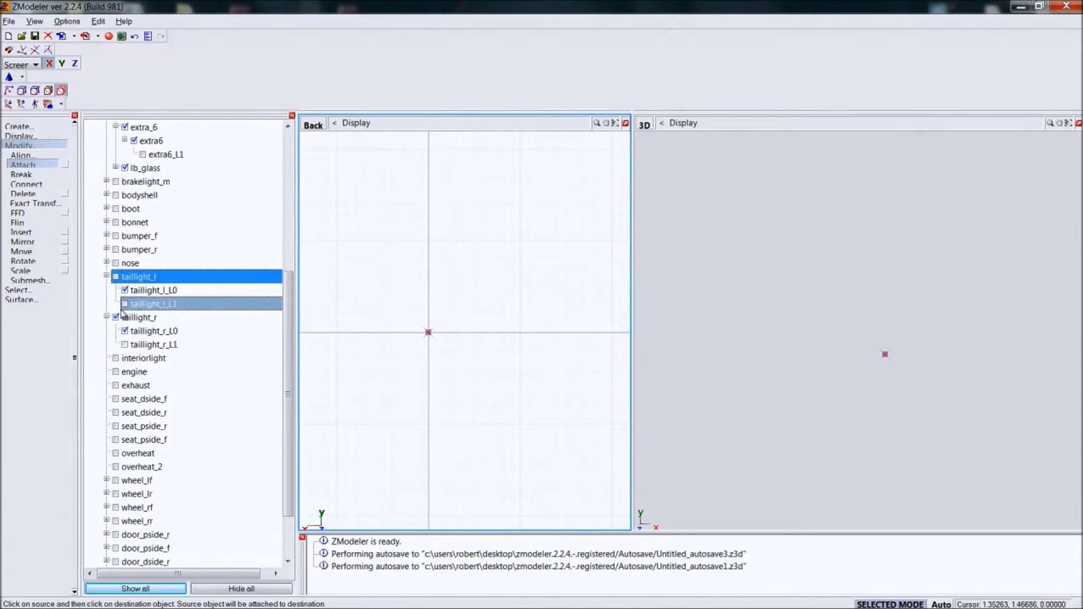
{"action": "left_click", "coordinate": [115, 317]}
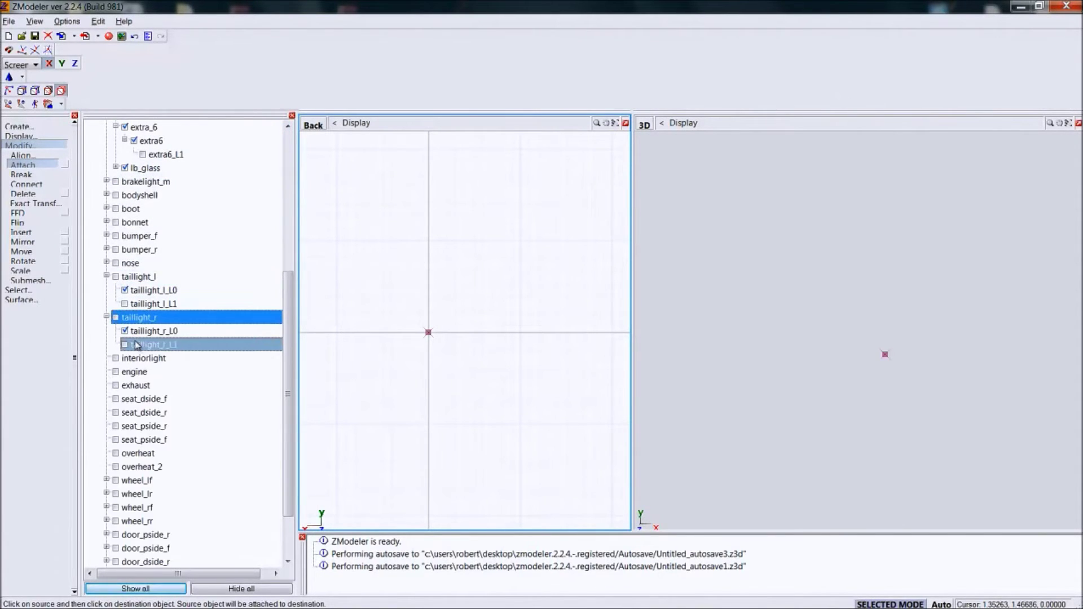
{"action": "scroll", "coordinate": [141, 349], "scroll_direction": "down", "scroll_amount": 2}
{"action": "scroll", "coordinate": [141, 348], "scroll_direction": "up", "scroll_amount": 3}
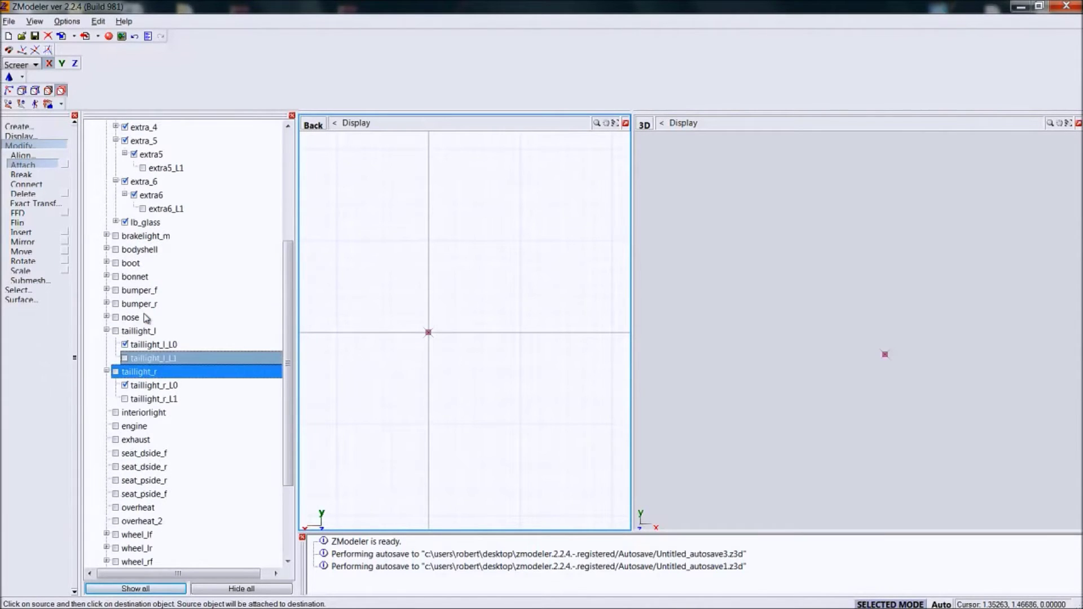
{"action": "left_click", "coordinate": [106, 330]}
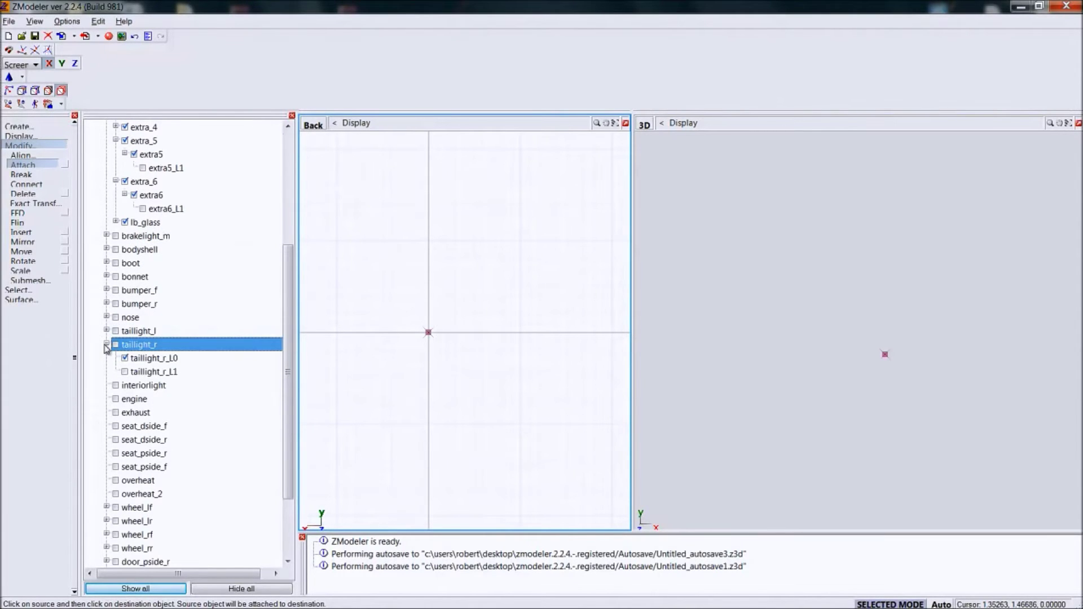
{"action": "left_click", "coordinate": [106, 344]}
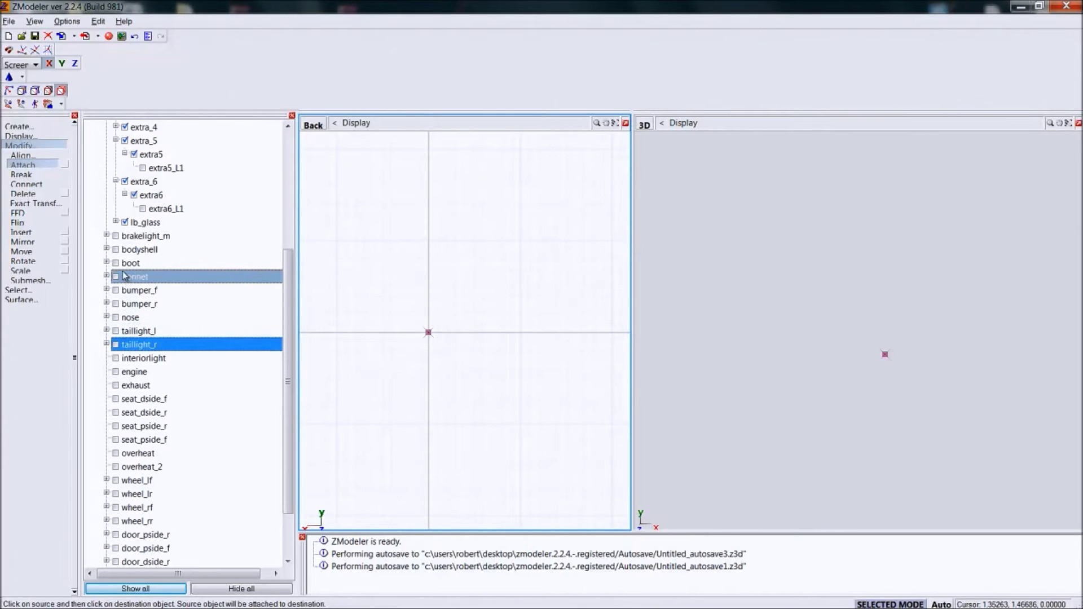
Step: Show police.wft and its boot node with boot_L0 hidden, leaving only the reversing lights displayed
{"action": "left_click", "coordinate": [106, 263]}
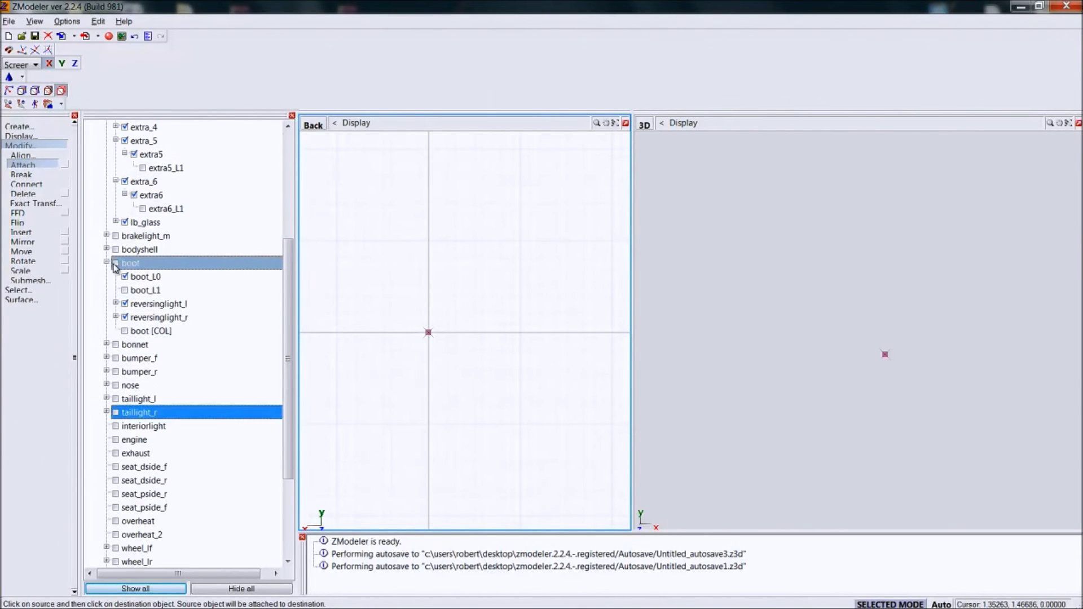
{"action": "left_click", "coordinate": [116, 264]}
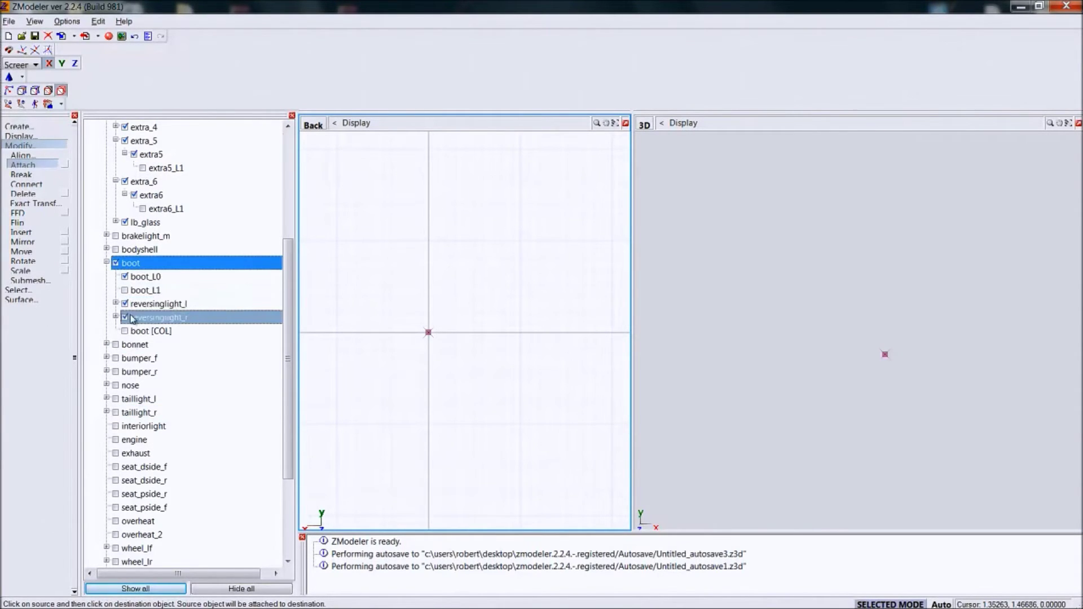
{"action": "scroll", "coordinate": [124, 305], "scroll_direction": "up", "scroll_amount": 5}
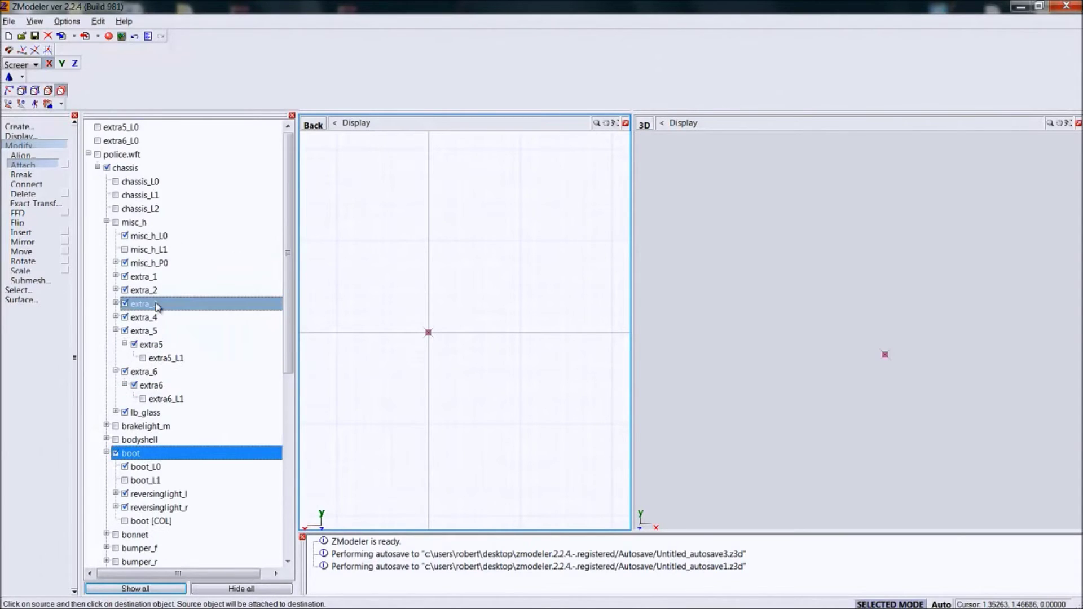
{"action": "left_click", "coordinate": [97, 155]}
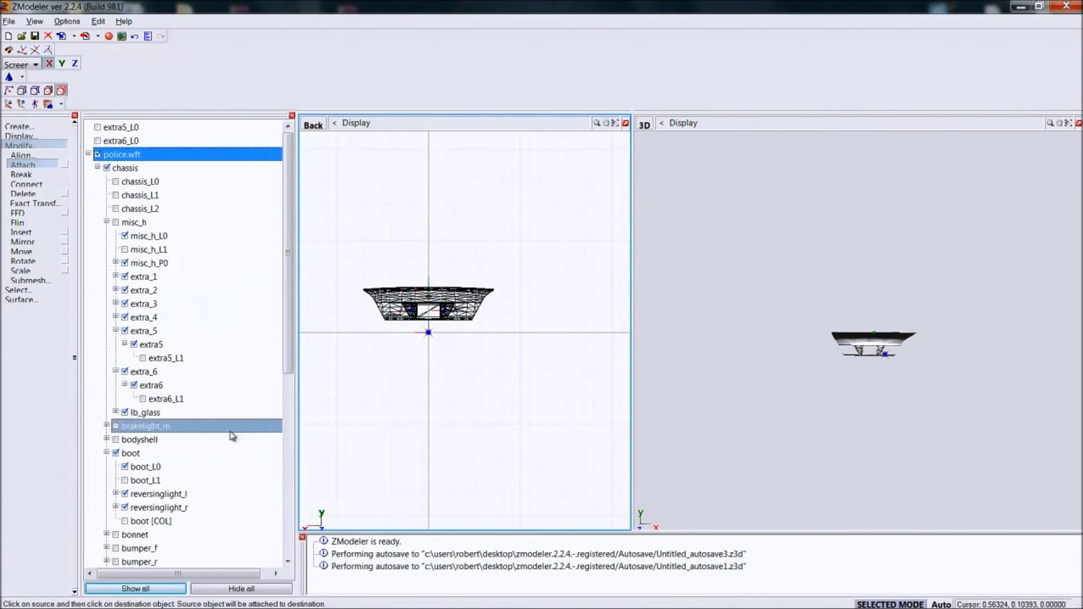
{"action": "scroll", "coordinate": [179, 463], "scroll_direction": "down", "scroll_amount": 3}
{"action": "left_click", "coordinate": [116, 332]}
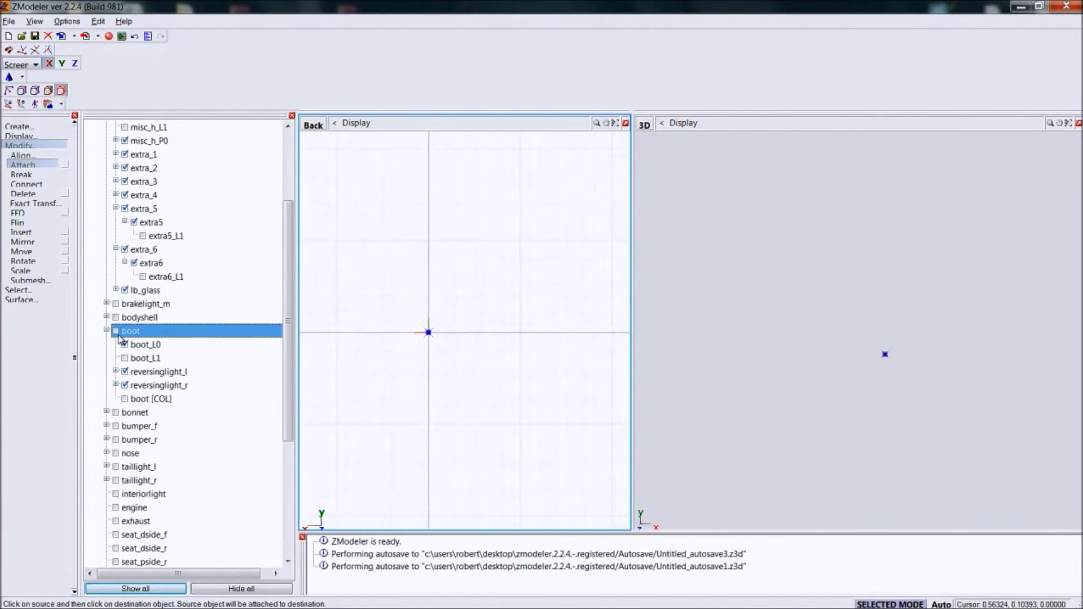
{"action": "left_click", "coordinate": [126, 343]}
{"action": "left_click", "coordinate": [126, 344]}
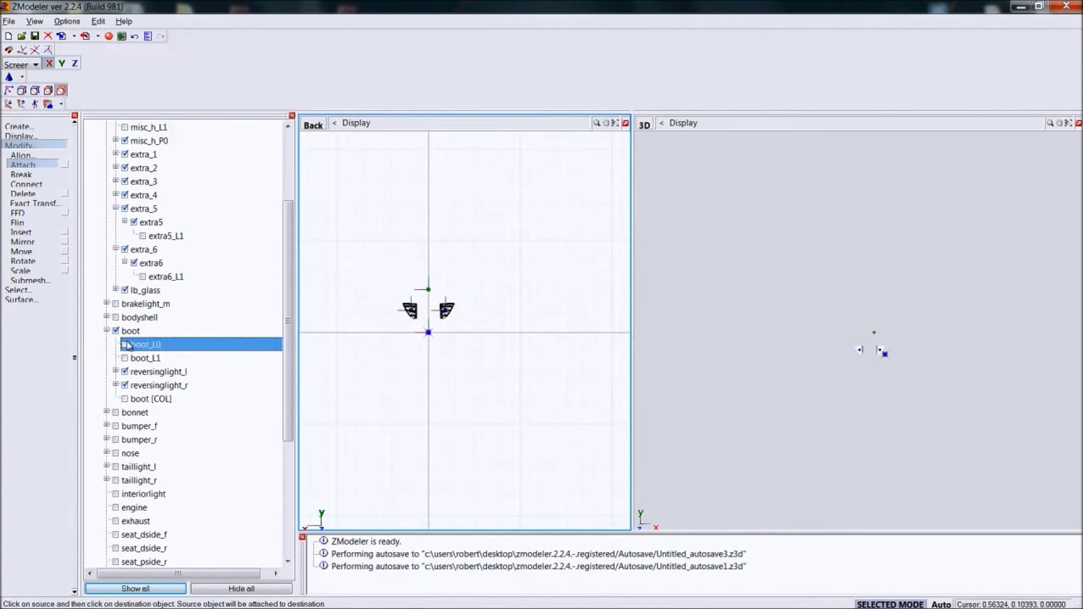
Step: Copy both reversing light meshes with the Create Copy tool
{"action": "left_click", "coordinate": [20, 126]}
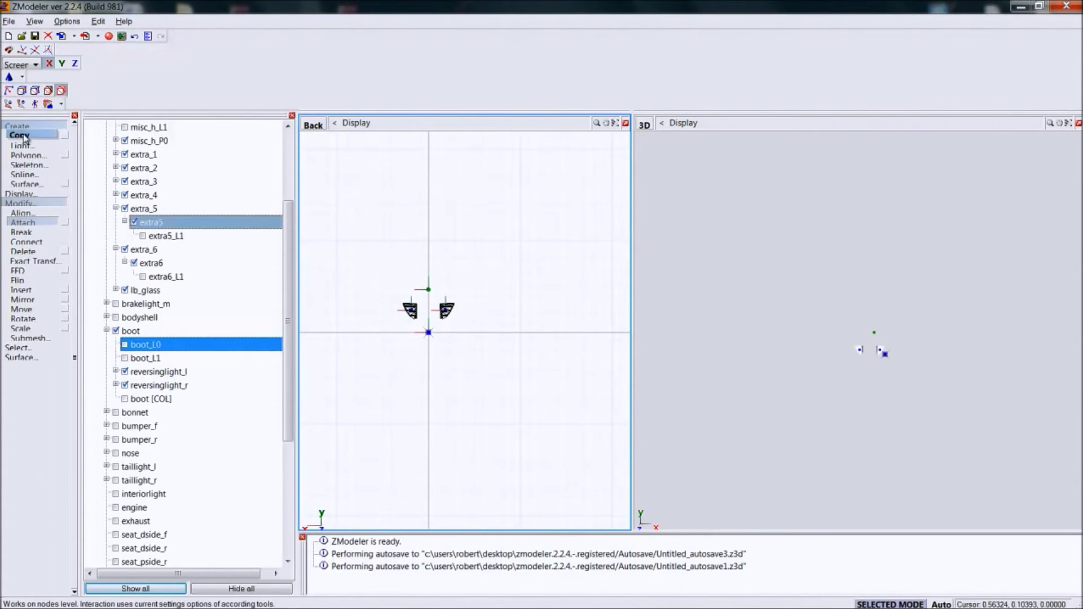
{"action": "scroll", "coordinate": [462, 314], "scroll_direction": "up", "scroll_amount": 2}
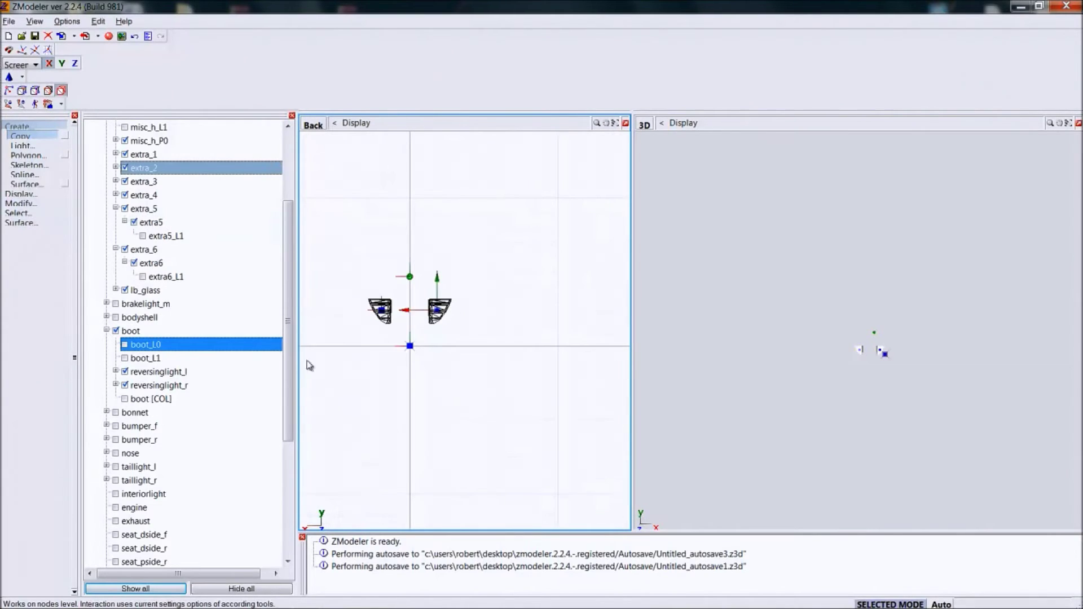
{"action": "left_click", "coordinate": [440, 312]}
{"action": "left_click", "coordinate": [445, 304]}
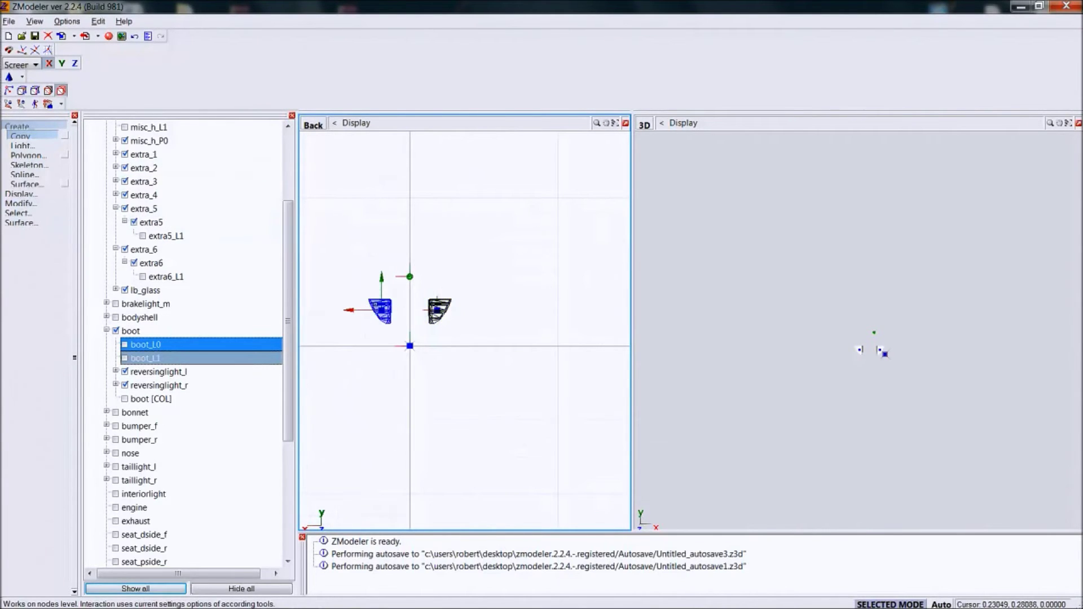
Step: Move the copies of reversinglight_l_L0 and reversinglight_r_L0 out to the top level above police.wft, and hide police.wft
{"action": "left_click", "coordinate": [115, 371]}
{"action": "left_click", "coordinate": [178, 426]}
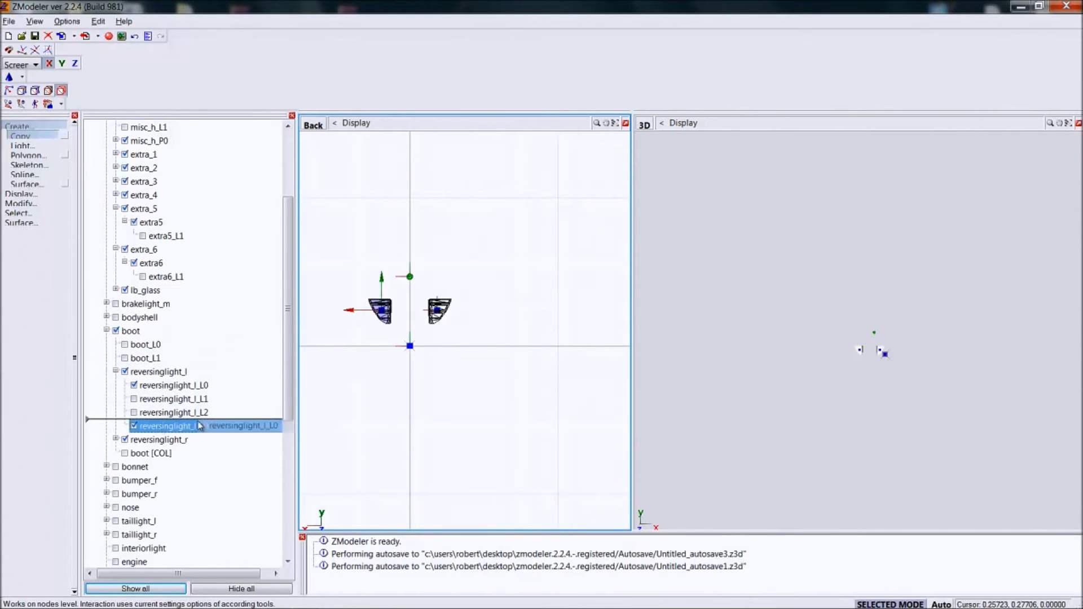
{"action": "scroll", "coordinate": [382, 378], "scroll_direction": "up", "scroll_amount": 3}
{"action": "left_click_drag", "start_coordinate": [374, 357], "coordinate": [114, 150]}
{"action": "scroll", "coordinate": [124, 291], "scroll_direction": "down", "scroll_amount": 5}
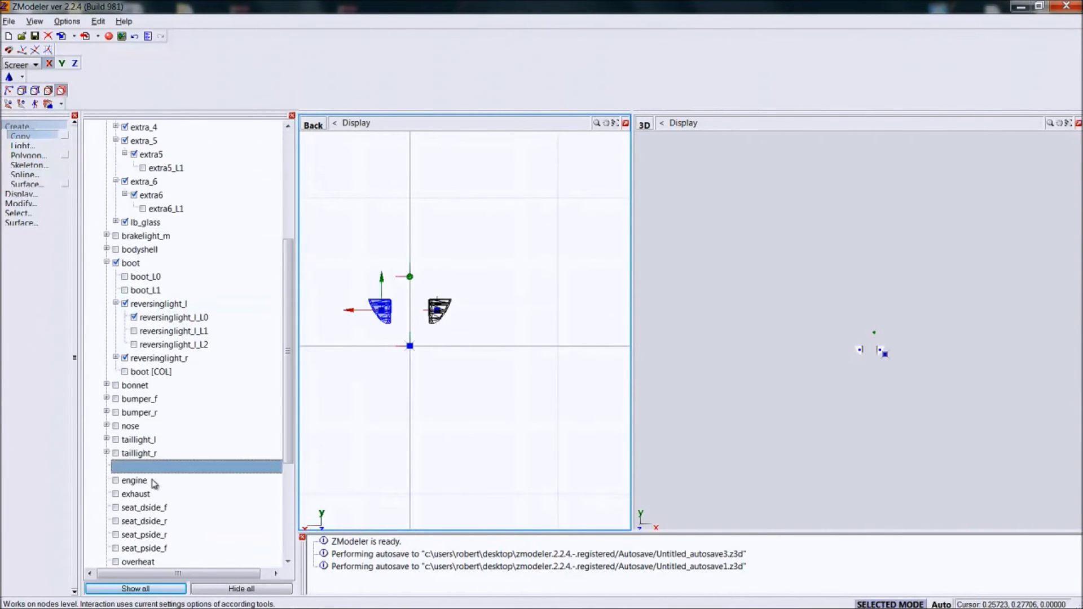
{"action": "left_click", "coordinate": [115, 358]}
{"action": "left_click_drag", "start_coordinate": [150, 405], "coordinate": [113, 171]}
{"action": "left_click", "coordinate": [120, 181]}
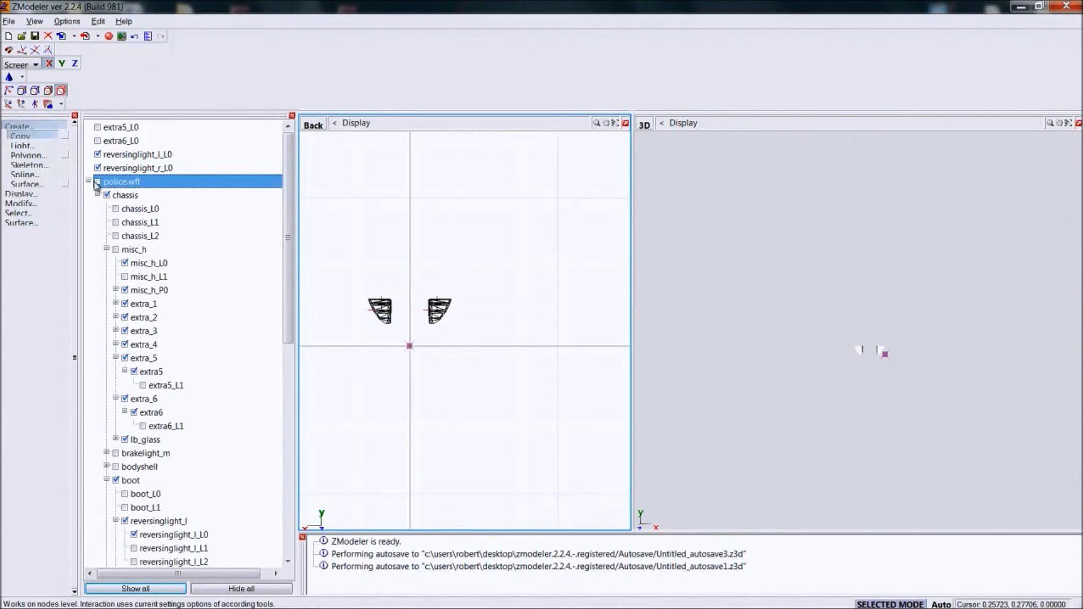
Step: Select all geometry of both reversing light copies with Quadr selection and switch the wireframe viewport to the Left view
{"action": "left_click", "coordinate": [35, 211]}
{"action": "left_click", "coordinate": [23, 280]}
{"action": "right_click_drag", "start_coordinate": [483, 328], "coordinate": [483, 326]}
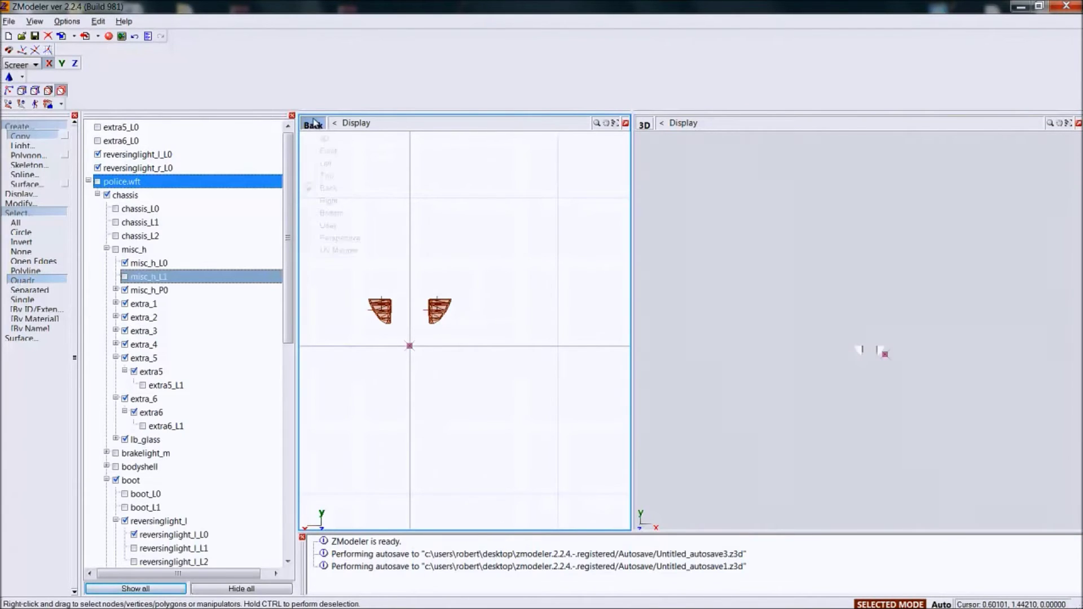
{"action": "left_click", "coordinate": [324, 162]}
{"action": "scroll", "coordinate": [619, 317], "scroll_direction": "up", "scroll_amount": 10}
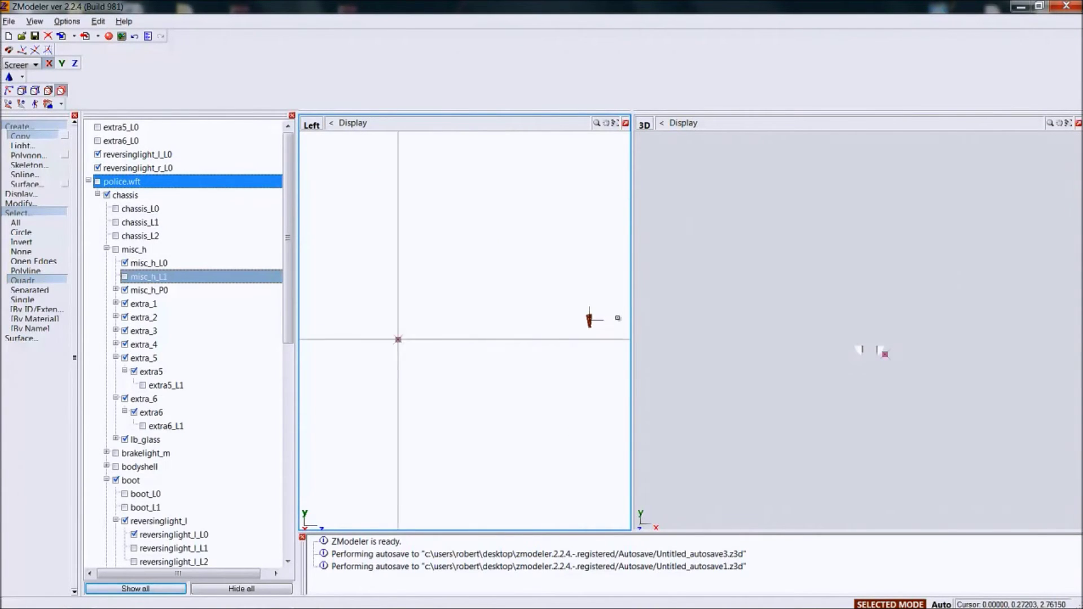
{"action": "scroll", "coordinate": [539, 330], "scroll_direction": "up", "scroll_amount": 4}
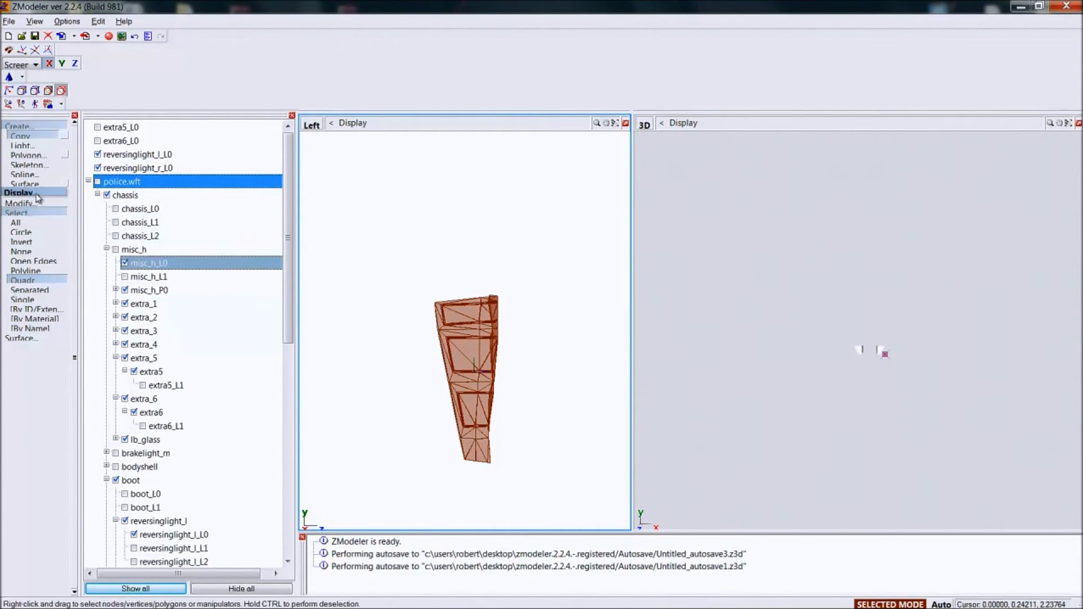
Step: Move the selected reversing light copies slightly rearward of the originals with police.wft shown for comparison, then clear the selection and hide police.wft
{"action": "left_click", "coordinate": [20, 204]}
{"action": "left_click", "coordinate": [22, 309]}
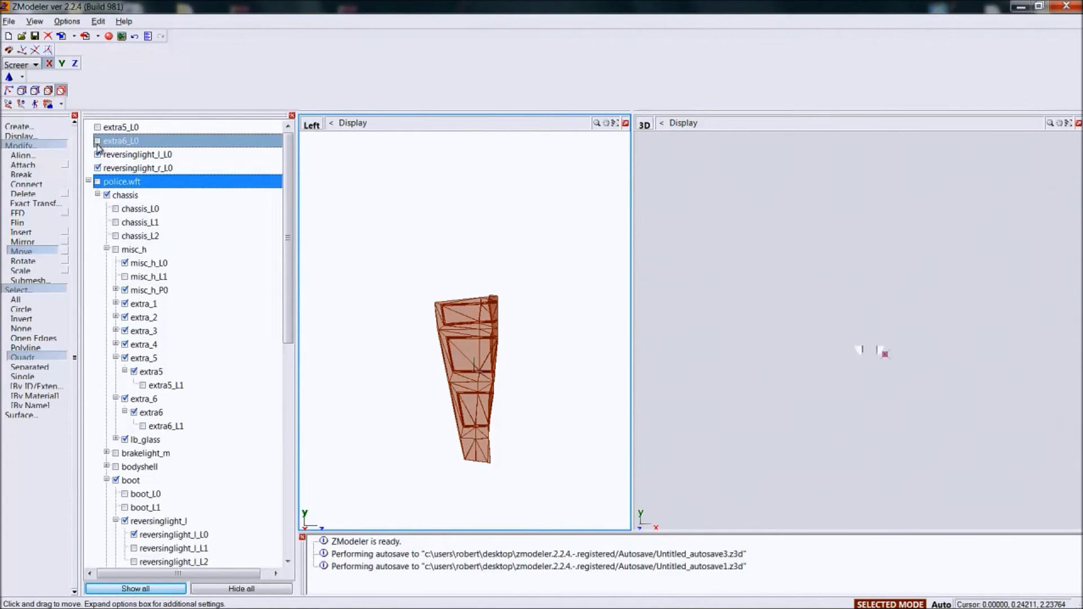
{"action": "left_click", "coordinate": [98, 181]}
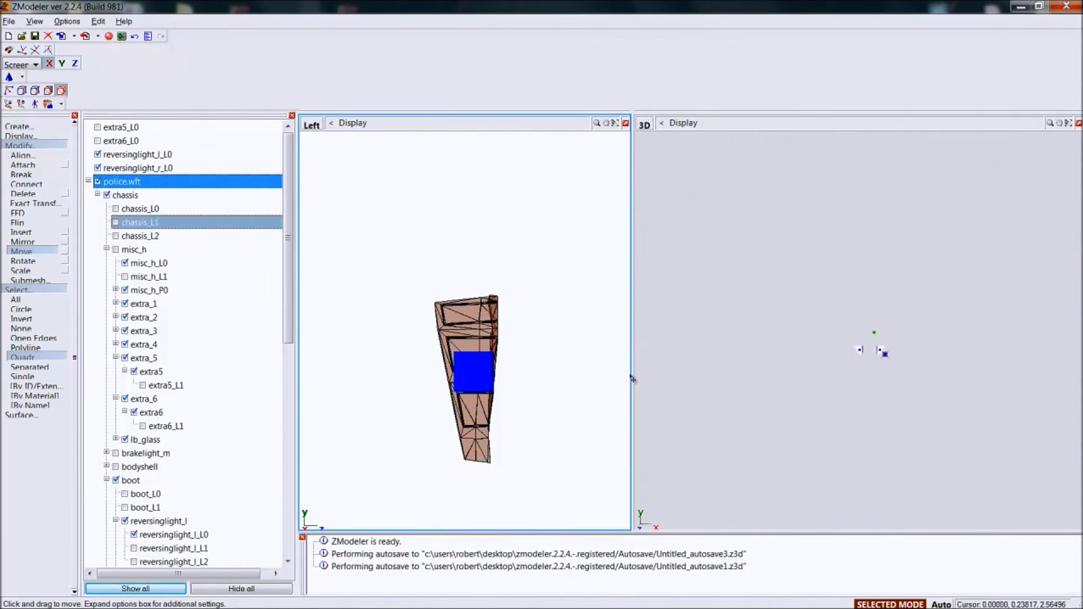
{"action": "scroll", "coordinate": [532, 358], "scroll_direction": "up", "scroll_amount": 3}
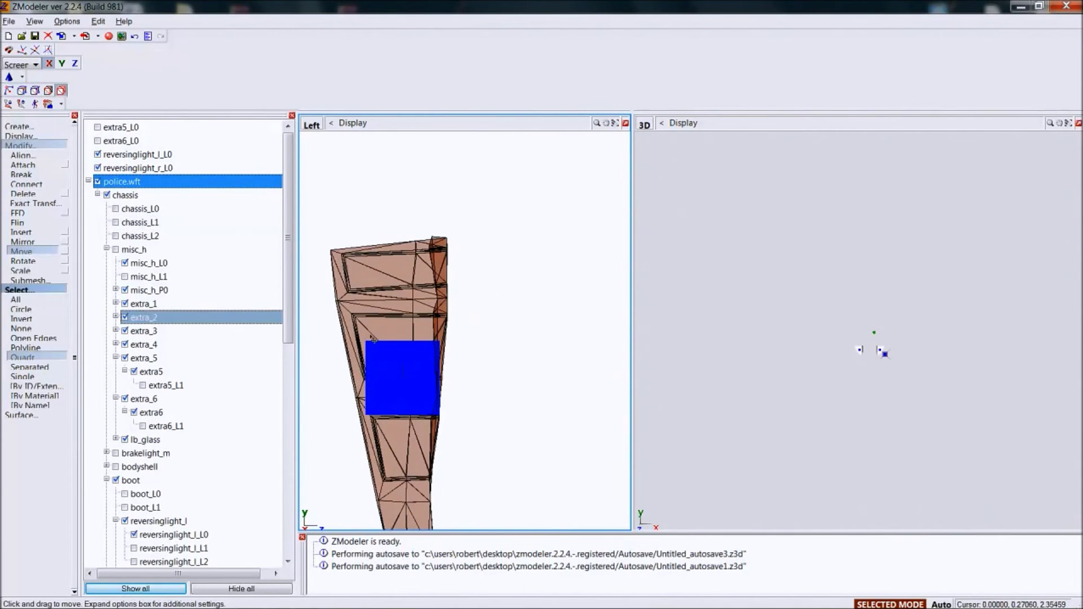
{"action": "left_click_drag", "start_coordinate": [414, 205], "coordinate": [421, 202]}
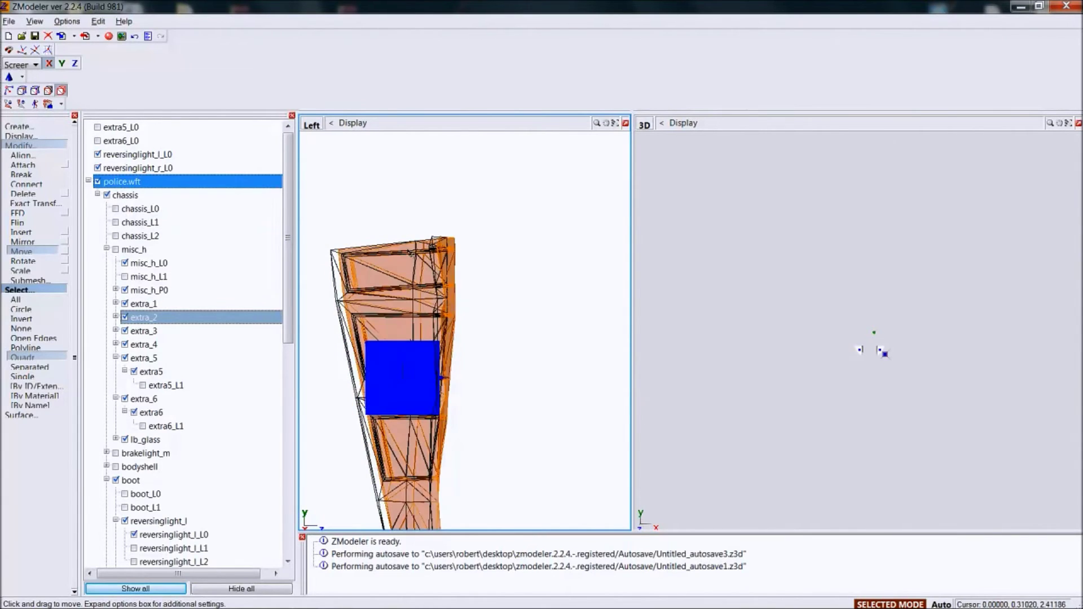
{"action": "left_click", "coordinate": [25, 329]}
{"action": "left_click", "coordinate": [24, 328]}
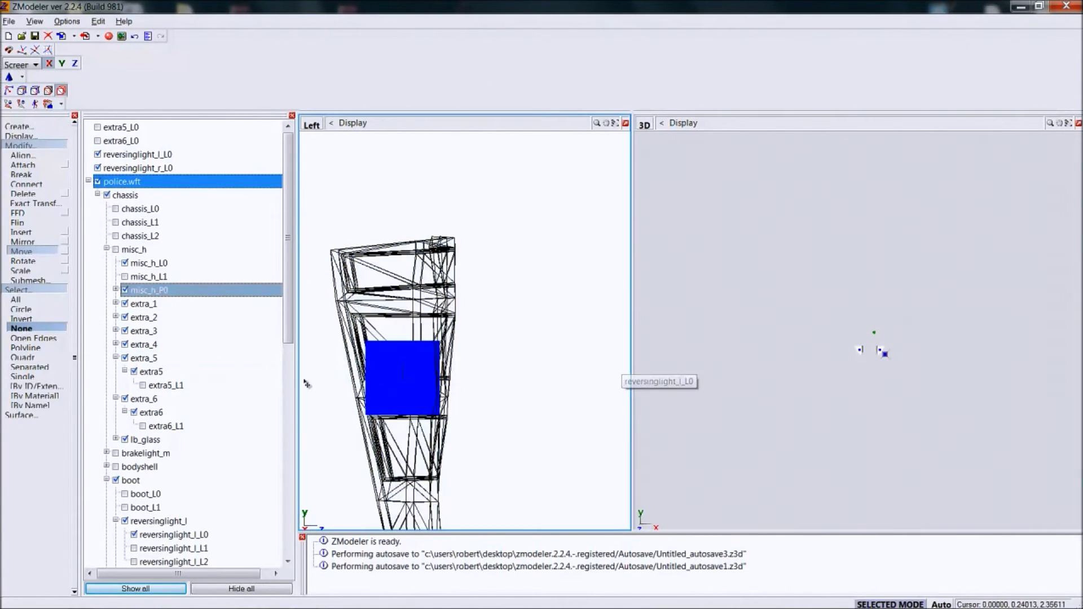
{"action": "left_click", "coordinate": [97, 181]}
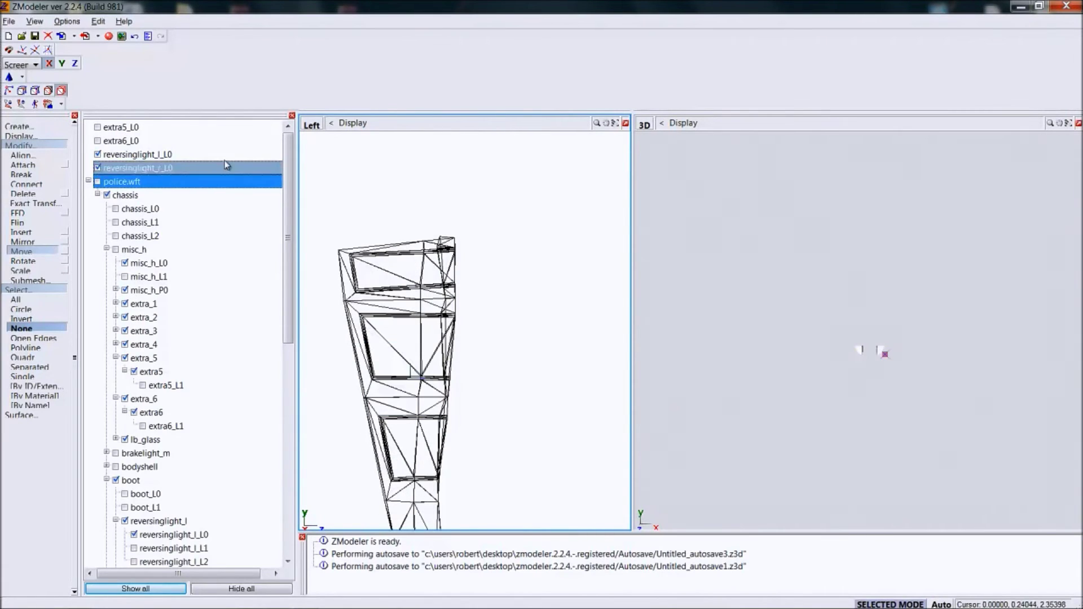
Step: Switch the wireframe viewport back to the Back view and show extra6_L0 and extra5_L0 alongside the reversing light copies
{"action": "left_click", "coordinate": [311, 125]}
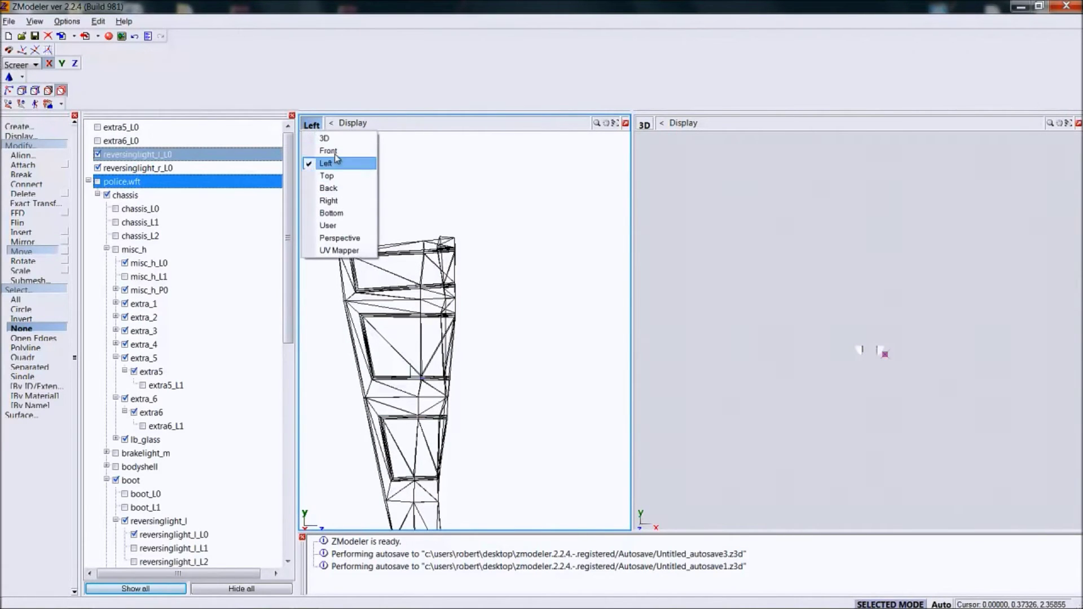
{"action": "left_click", "coordinate": [327, 189]}
{"action": "scroll", "coordinate": [550, 320], "scroll_direction": "up", "scroll_amount": 8}
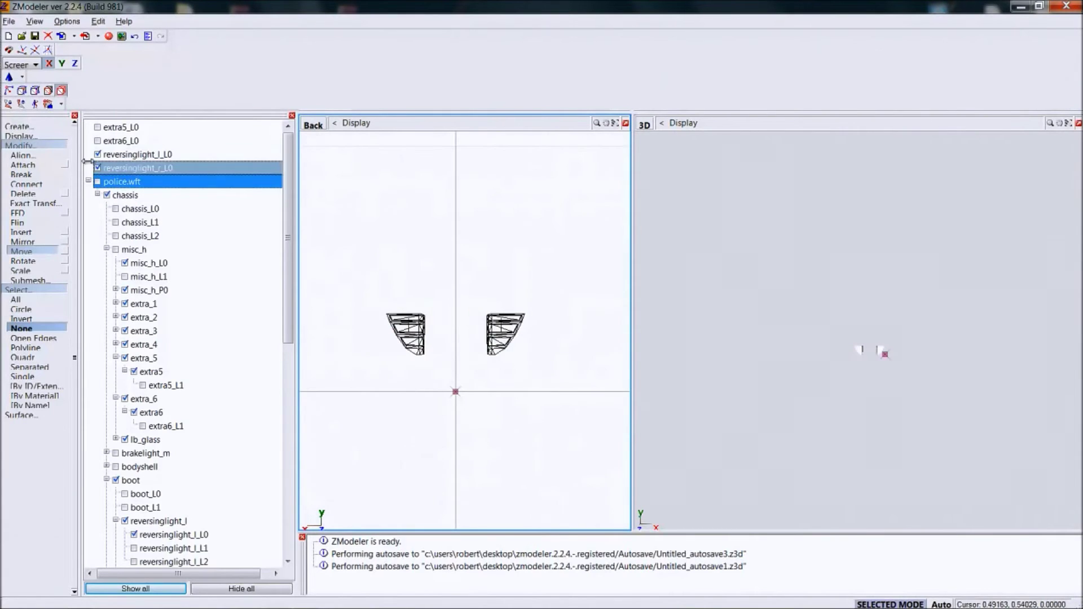
{"action": "left_click_drag", "start_coordinate": [113, 177], "coordinate": [101, 150]}
{"action": "left_click", "coordinate": [98, 142]}
{"action": "left_click", "coordinate": [98, 143]}
{"action": "left_click", "coordinate": [99, 142]}
{"action": "left_click", "coordinate": [98, 128]}
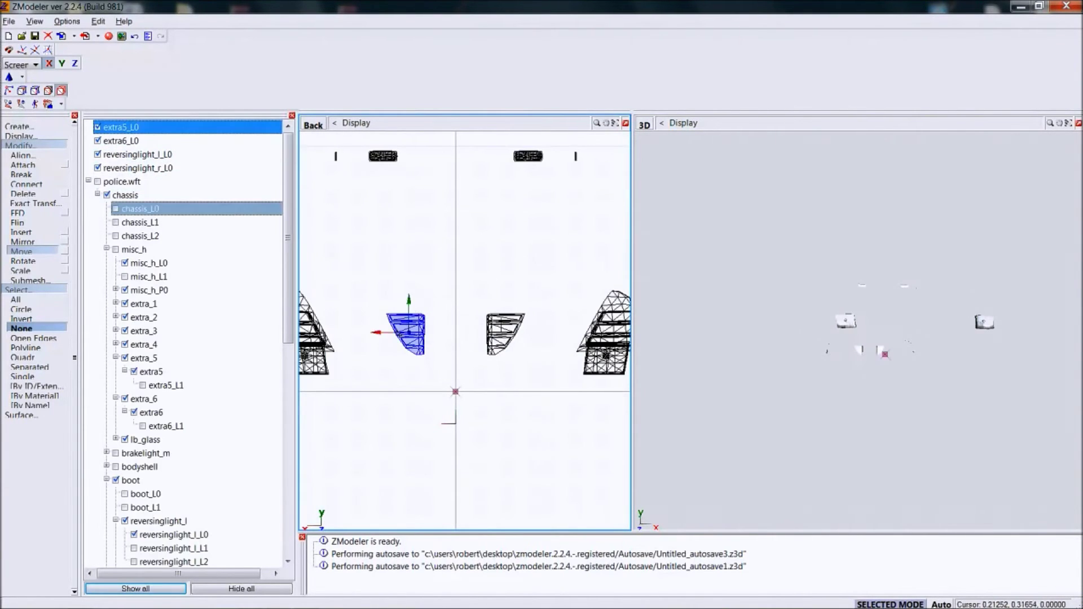
{"action": "scroll", "coordinate": [414, 345], "scroll_direction": "down", "scroll_amount": 6}
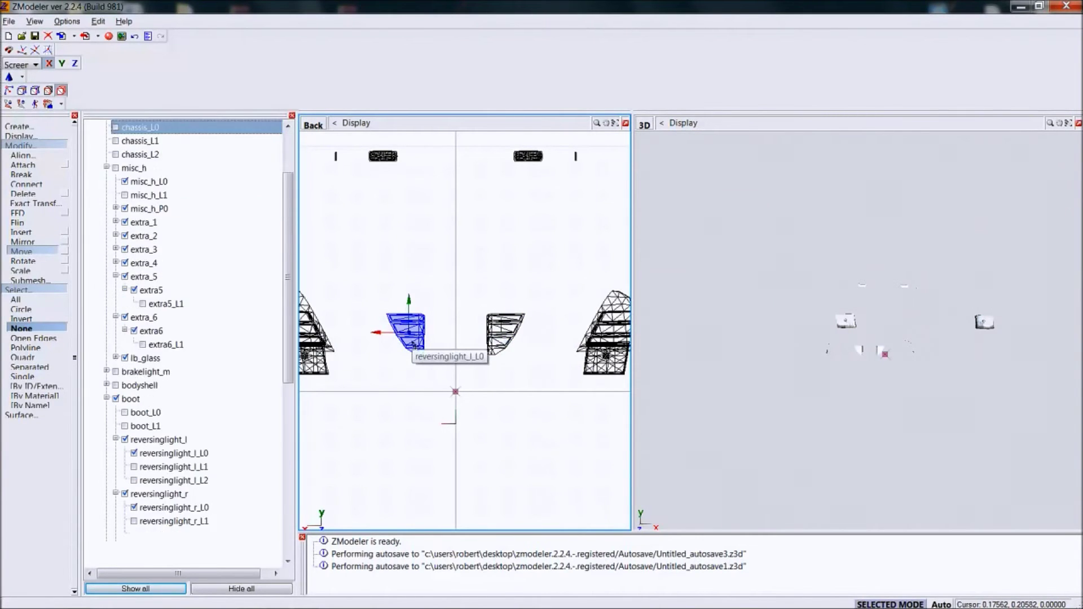
Step: Activate the Attach command and hide extra6_L0 and extra5_L0, leaving only the two reversing light copies shown
{"action": "scroll", "coordinate": [413, 345], "scroll_direction": "up", "scroll_amount": 6}
{"action": "left_click", "coordinate": [626, 324]}
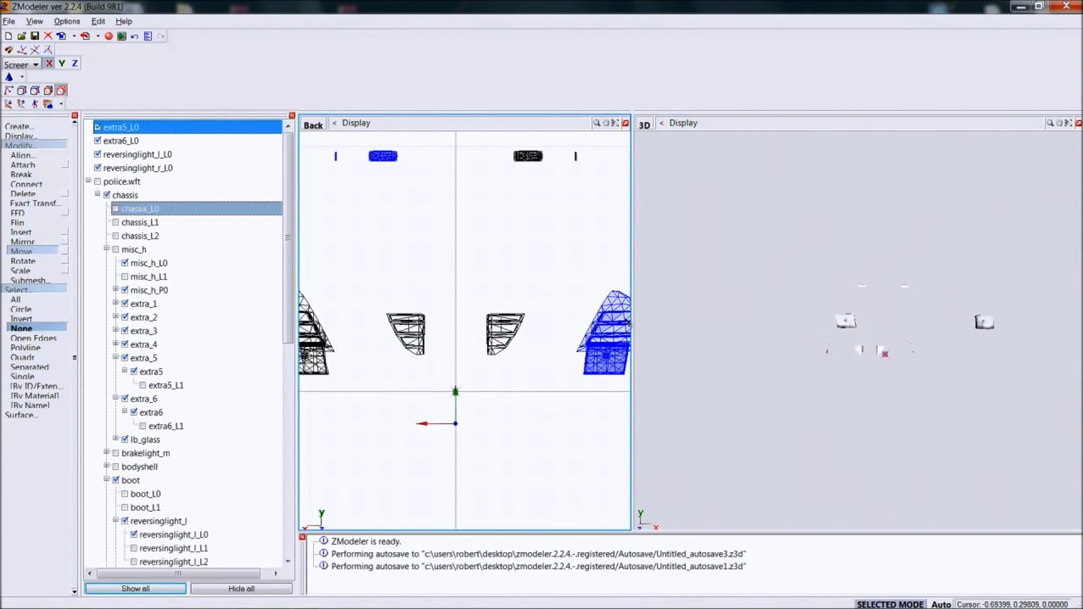
{"action": "left_click", "coordinate": [505, 329]}
{"action": "scroll", "coordinate": [506, 329], "scroll_direction": "down", "scroll_amount": 2}
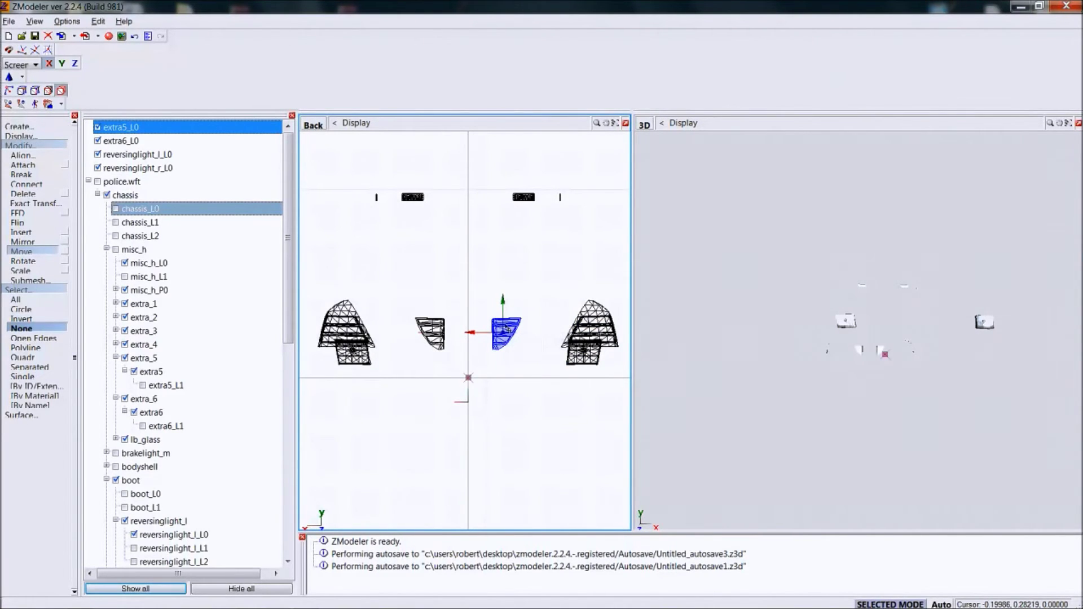
{"action": "left_click", "coordinate": [506, 329]}
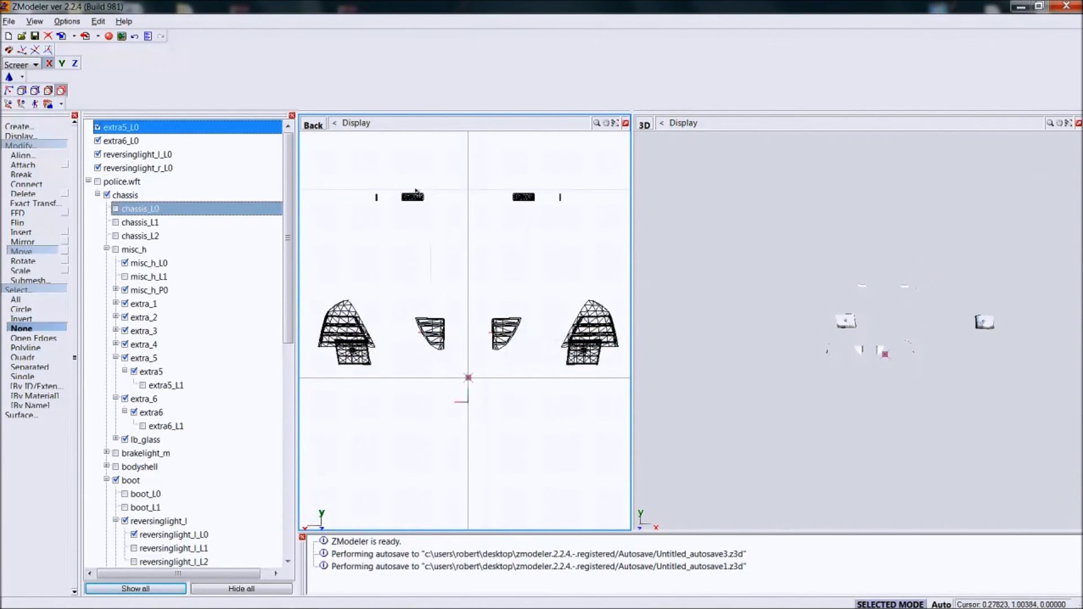
{"action": "left_click", "coordinate": [23, 164]}
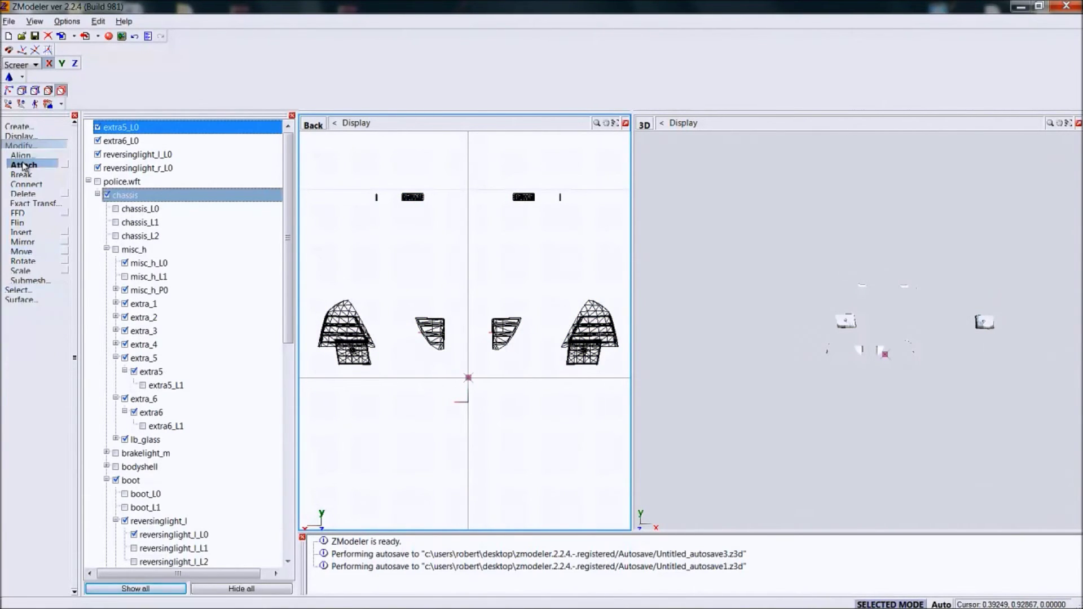
{"action": "left_click", "coordinate": [99, 168]}
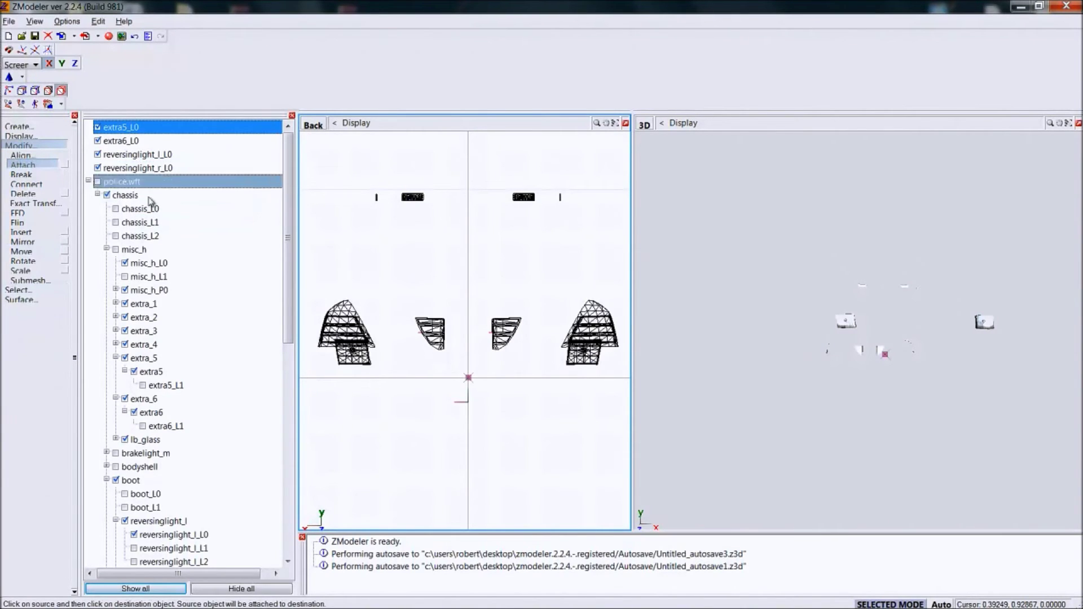
{"action": "left_click", "coordinate": [511, 343]}
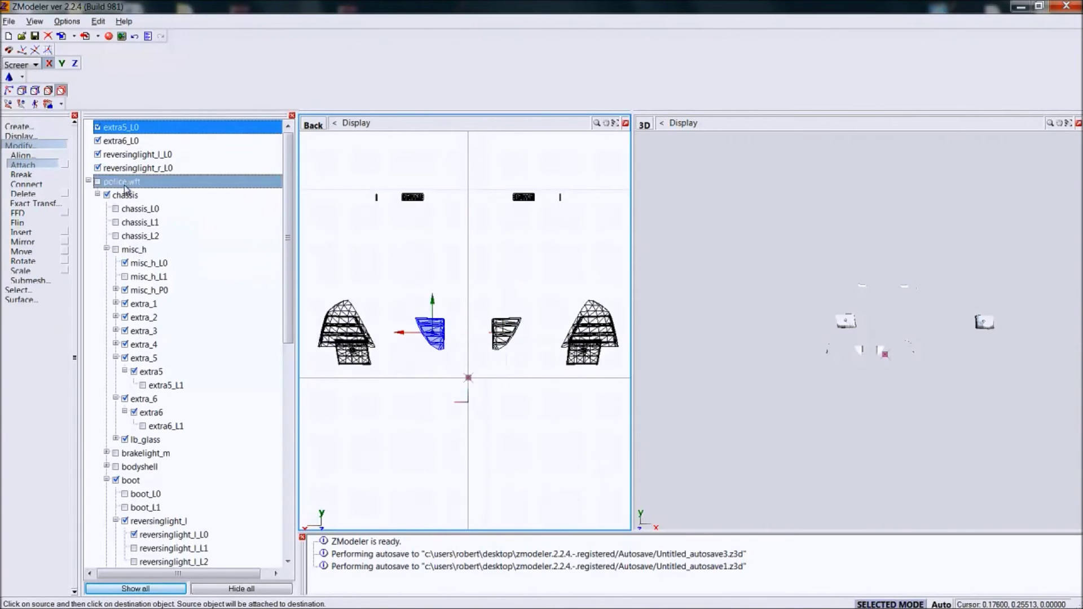
{"action": "left_click", "coordinate": [97, 141]}
{"action": "left_click", "coordinate": [97, 127]}
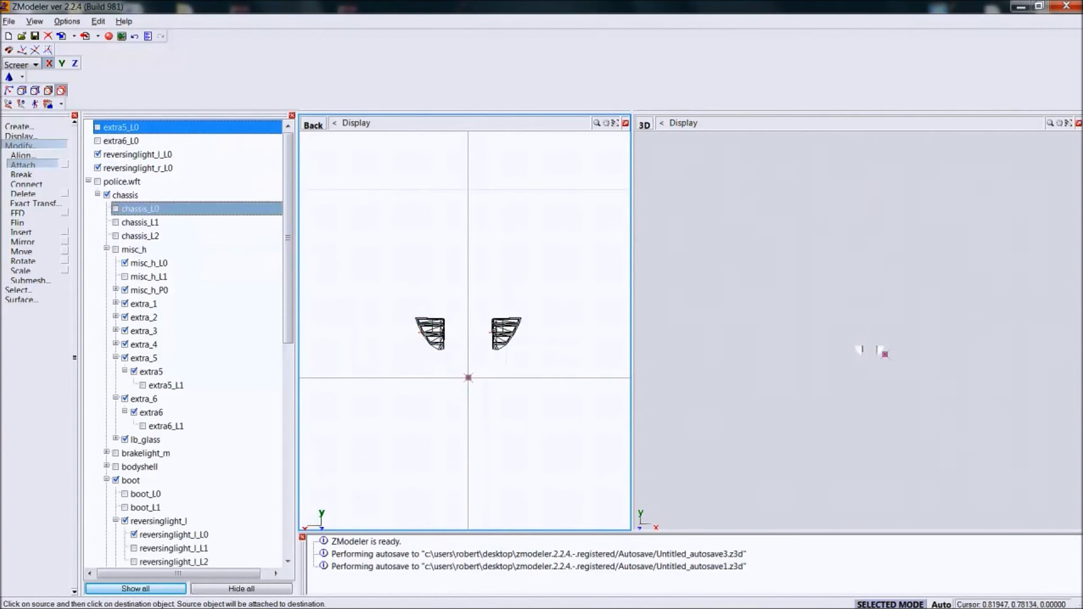
Step: Show only extra5_L0 beside the reversing light copies and attach the reversinglight_r_L0 copy to extra5_L0
{"action": "left_click", "coordinate": [97, 142]}
{"action": "left_click", "coordinate": [98, 141]}
{"action": "left_click", "coordinate": [97, 141]}
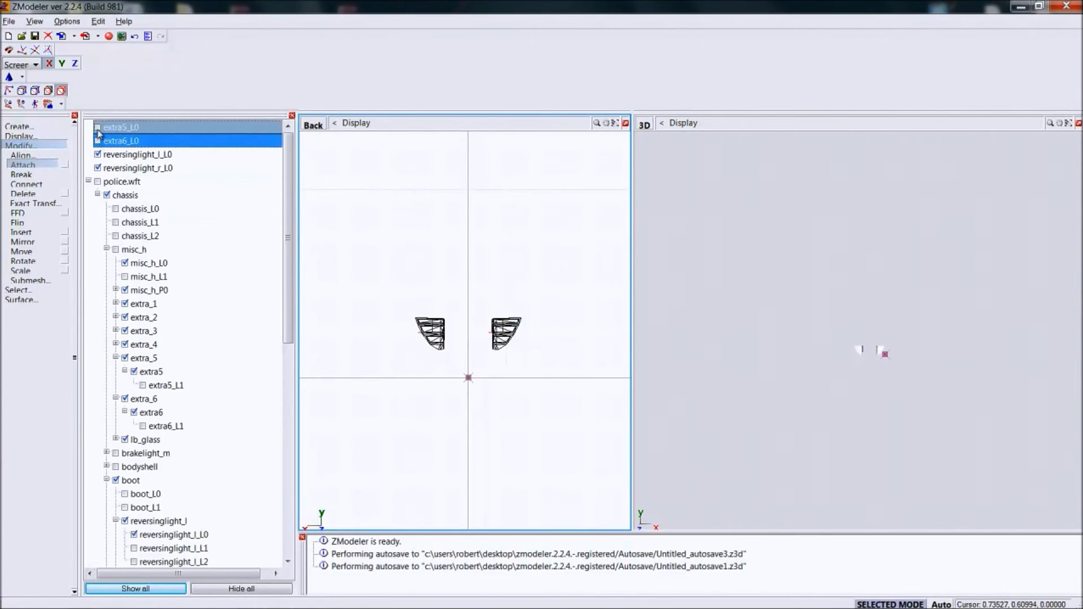
{"action": "left_click", "coordinate": [97, 127]}
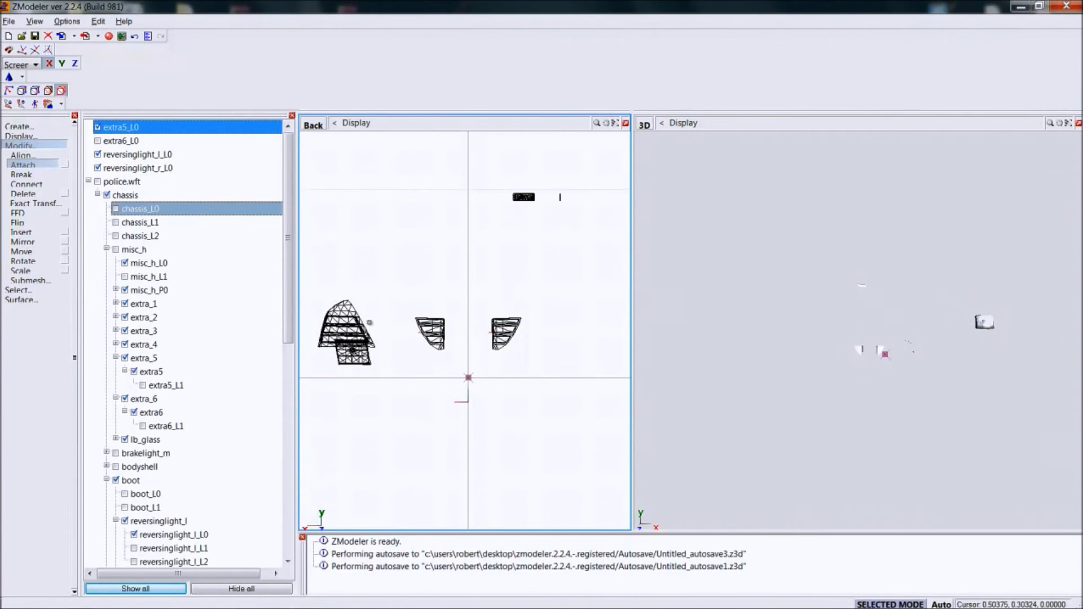
{"action": "left_click", "coordinate": [504, 345]}
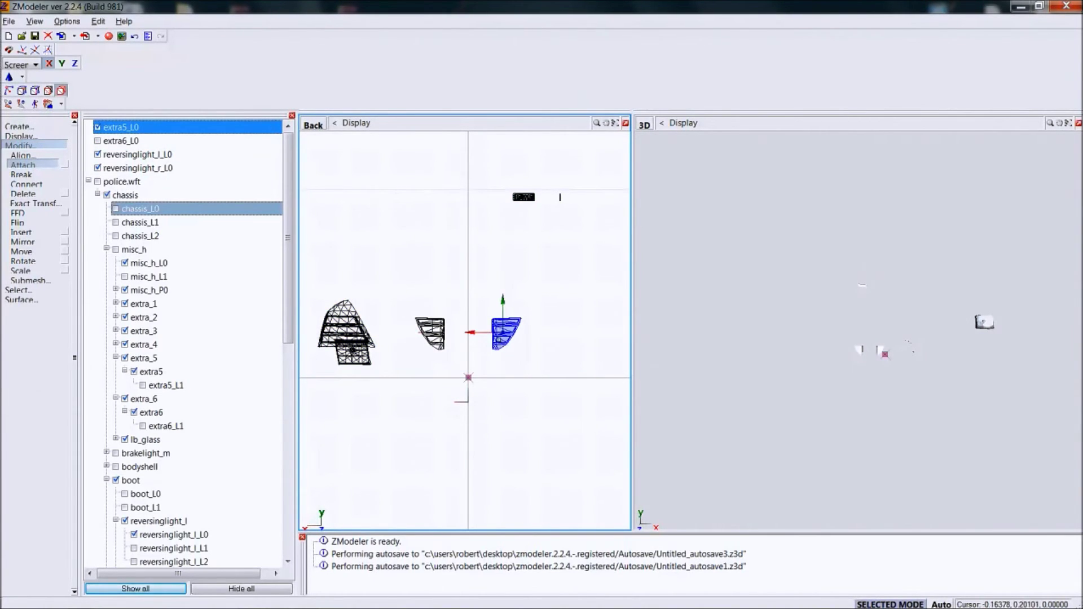
{"action": "left_click", "coordinate": [520, 198]}
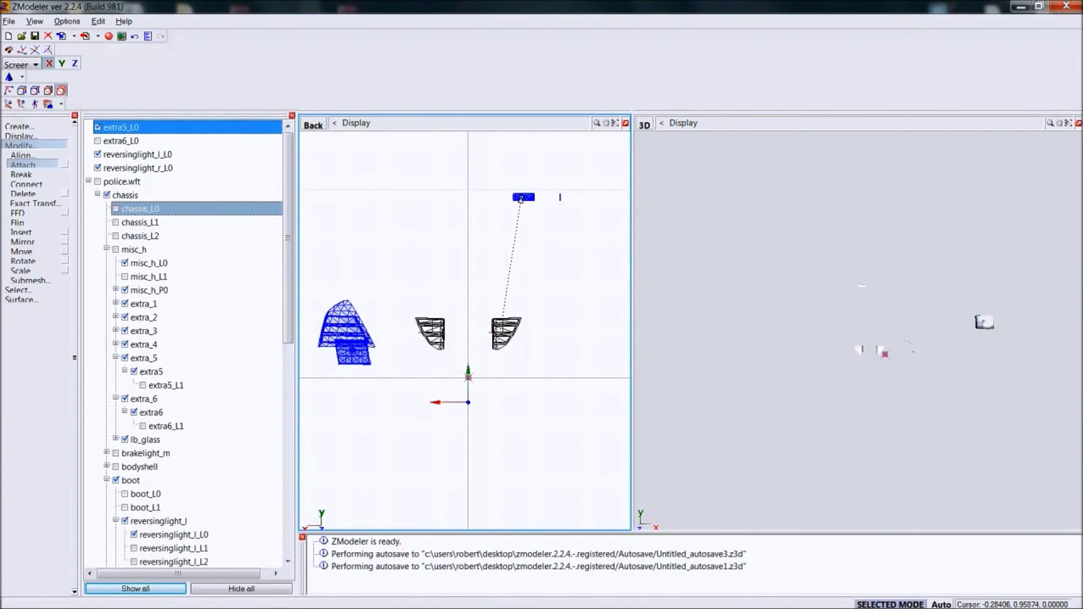
{"action": "left_click", "coordinate": [520, 198]}
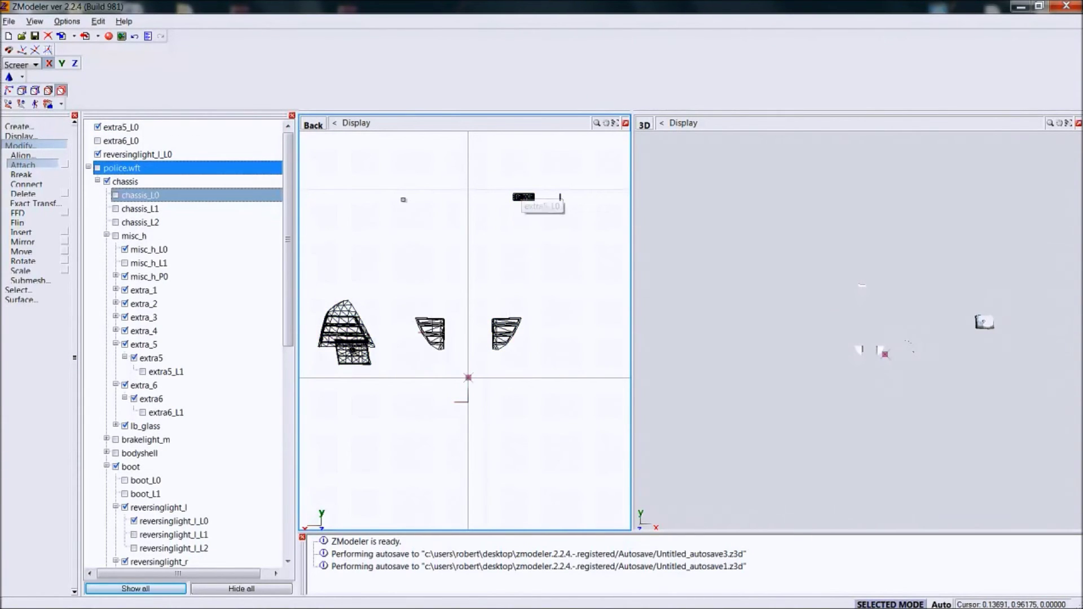
Step: Show extra6_L0 in place of extra5_L0 and attach the reversinglight_l_L0 copy to extra6_L0
{"action": "left_click", "coordinate": [97, 141]}
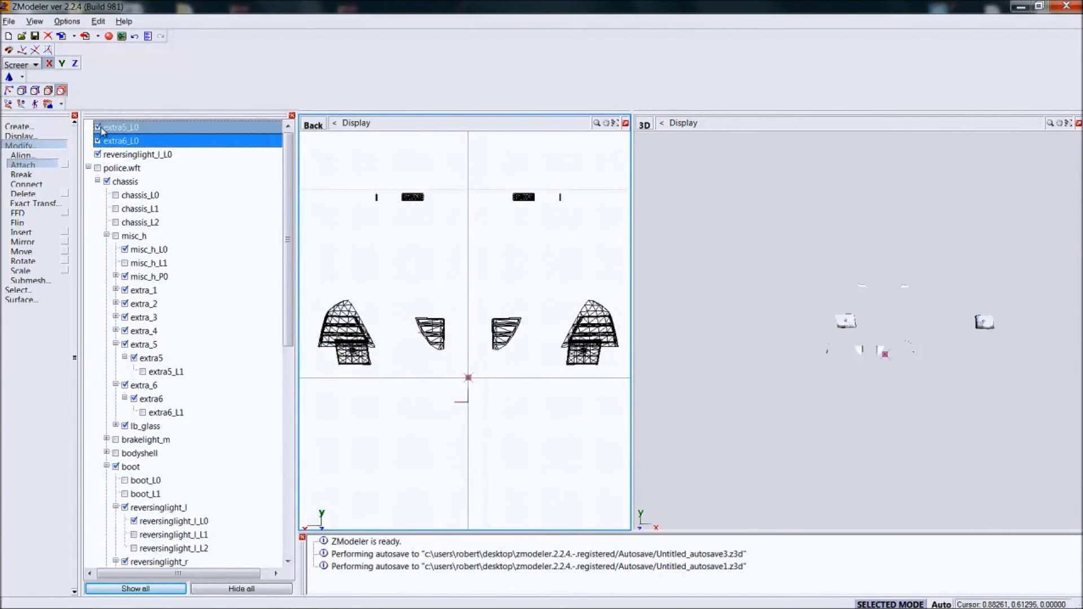
{"action": "left_click", "coordinate": [97, 127]}
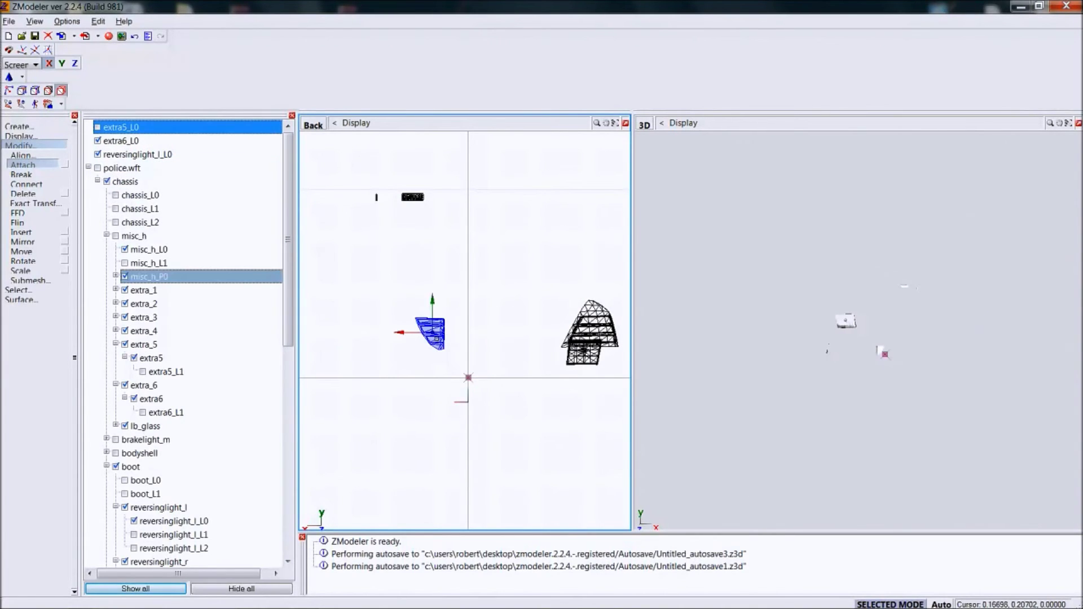
{"action": "left_click", "coordinate": [435, 318]}
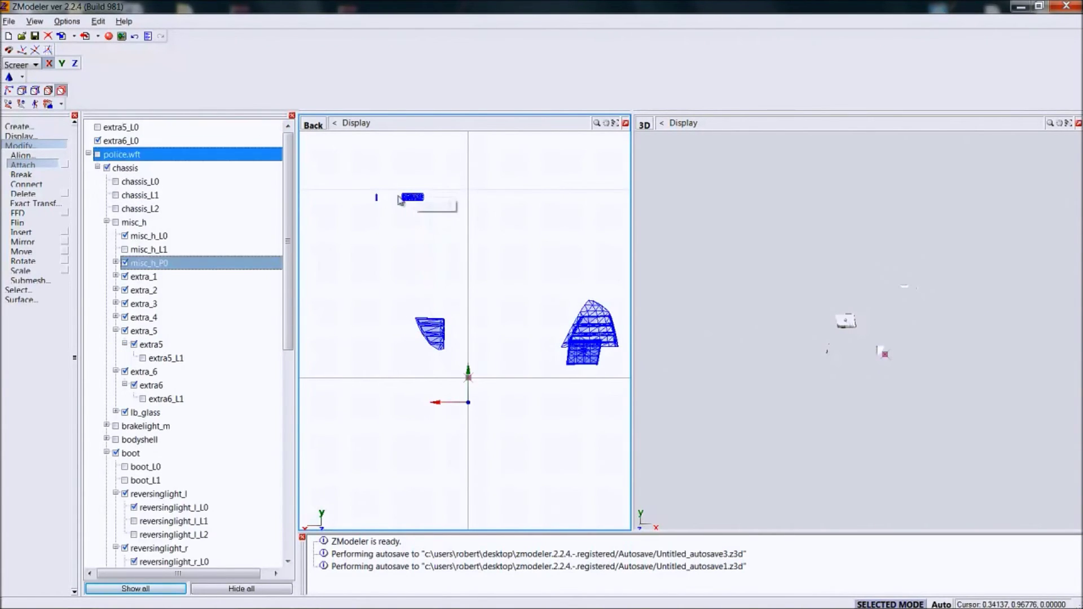
Step: Re-enable extra5_L0 and return it to the extra5 node of police.wft, and return extra6_L0 to the extra6 node
{"action": "left_click", "coordinate": [97, 128]}
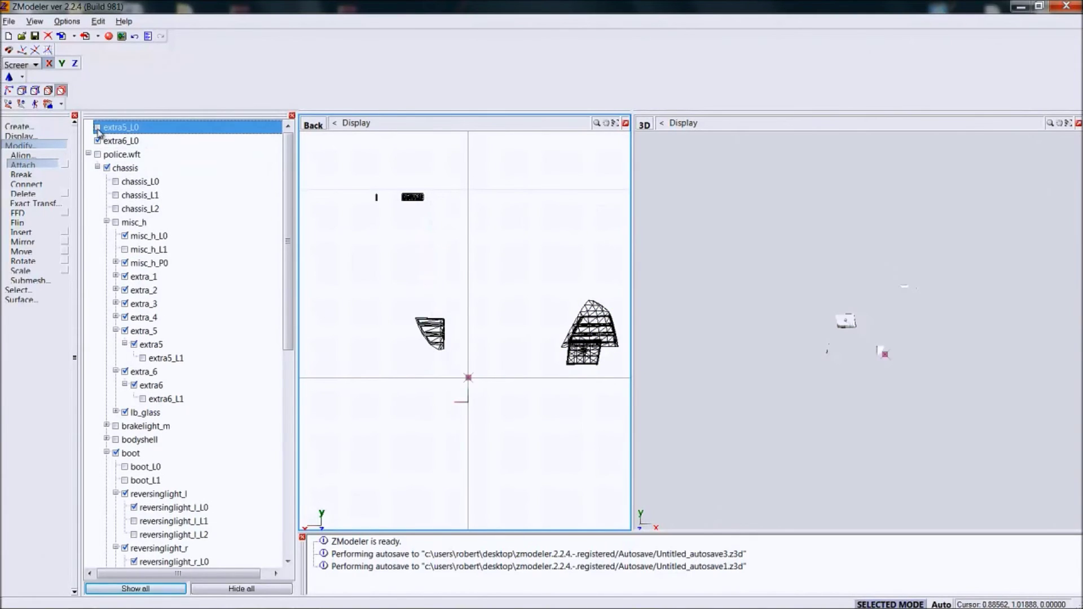
{"action": "left_click", "coordinate": [98, 130]}
{"action": "left_click_drag", "start_coordinate": [115, 129], "coordinate": [156, 357]}
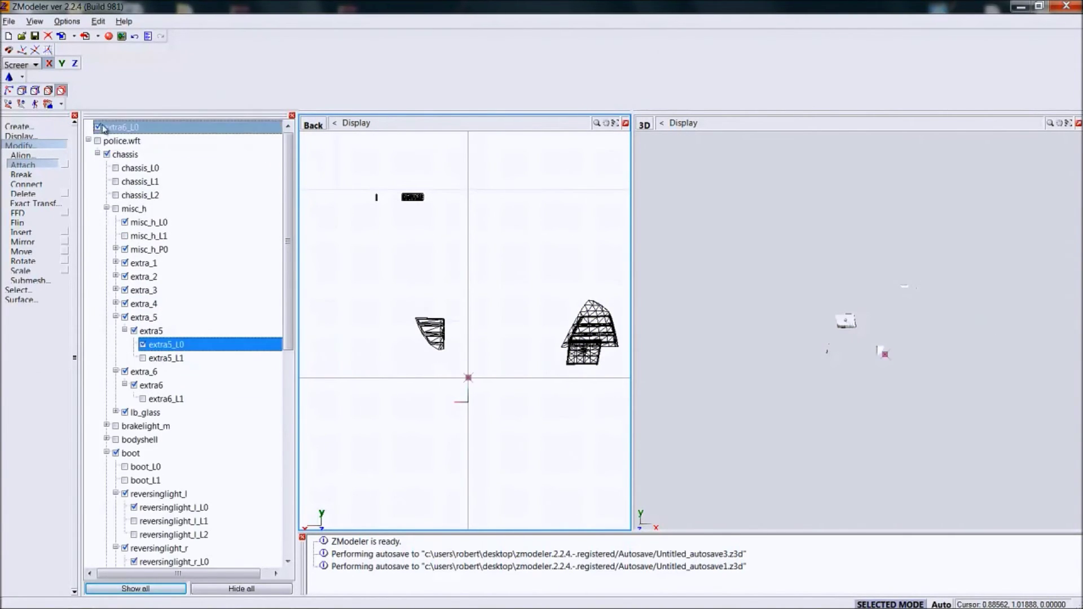
{"action": "left_click_drag", "start_coordinate": [112, 132], "coordinate": [157, 401]}
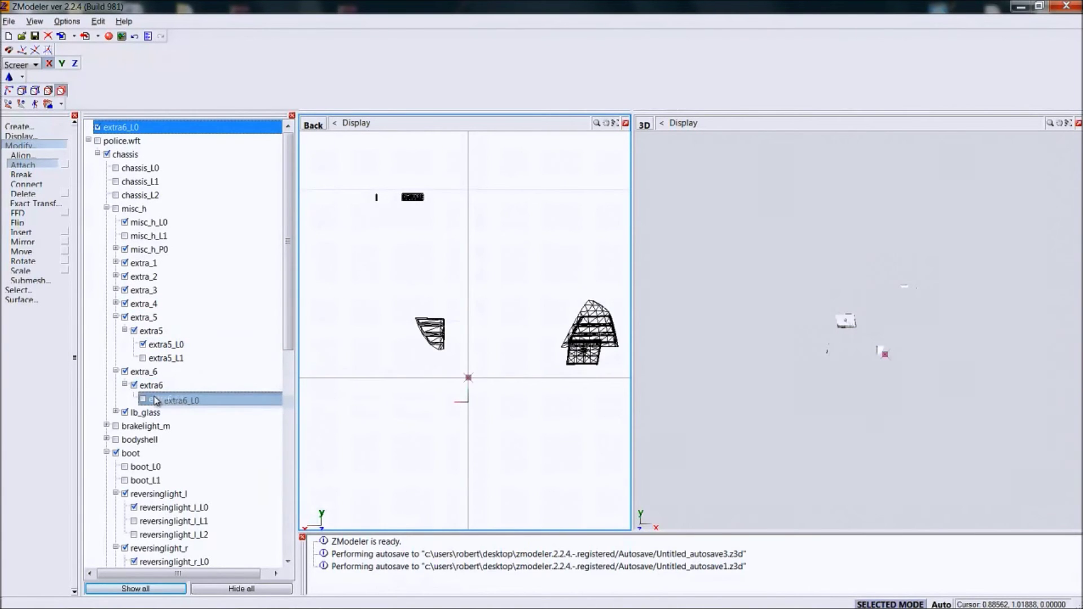